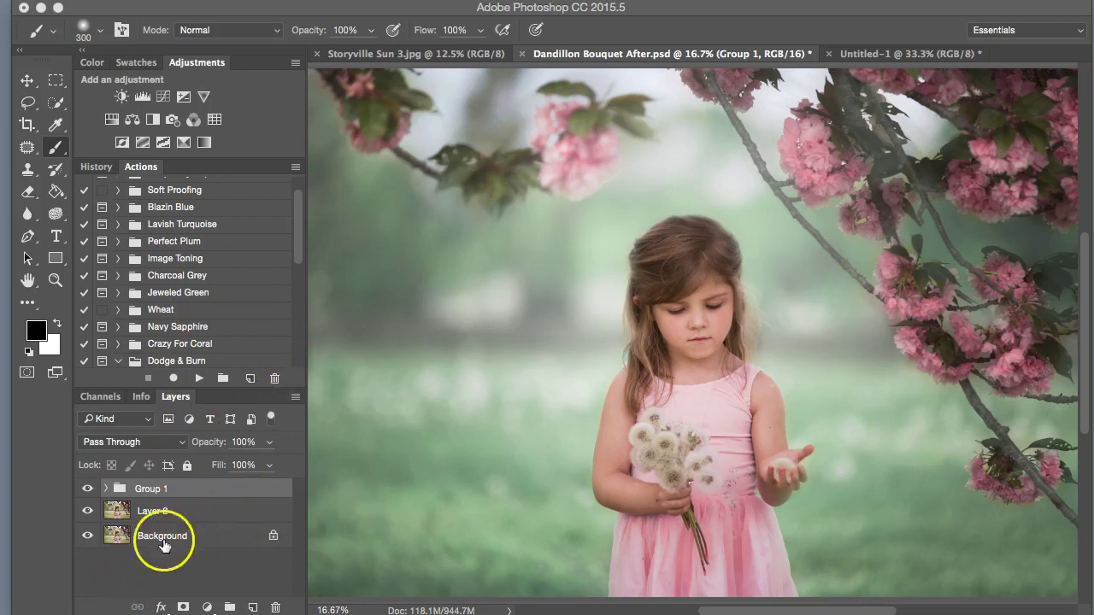
Step: Compare the finished edit with the original by toggling the visibility of Group 1 and Layer 2
{"action": "left_click", "coordinate": [87, 489]}
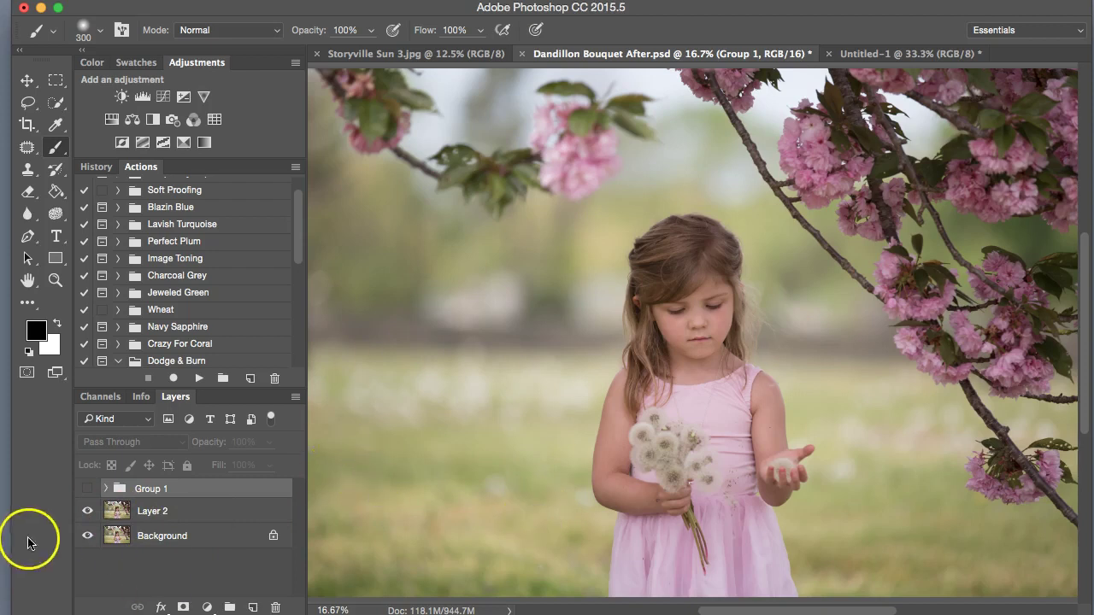
{"action": "left_click", "coordinate": [86, 511]}
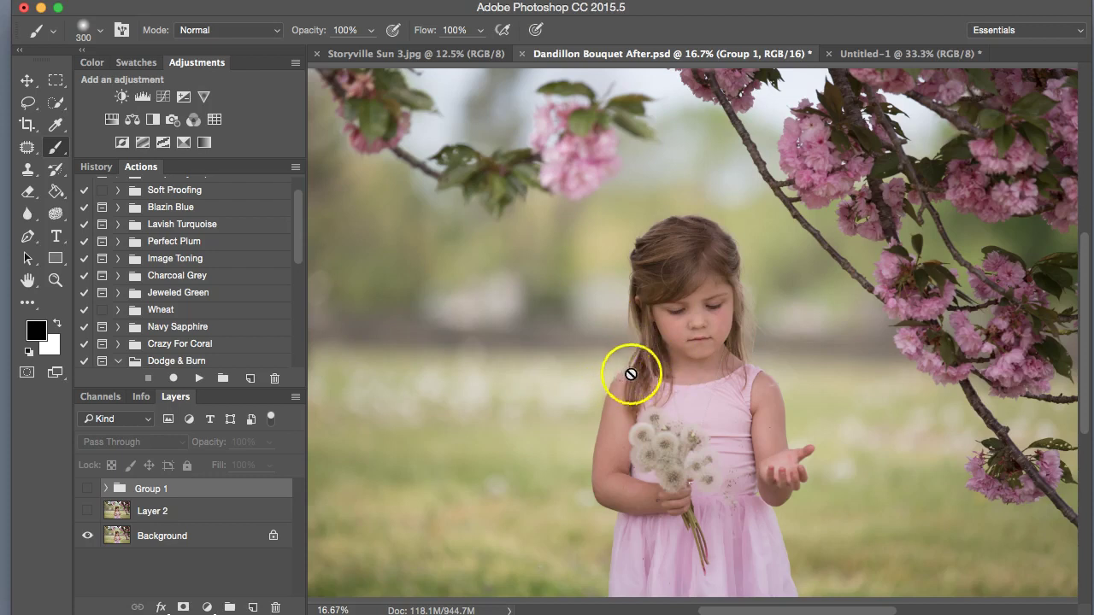
{"action": "left_click", "coordinate": [87, 511]}
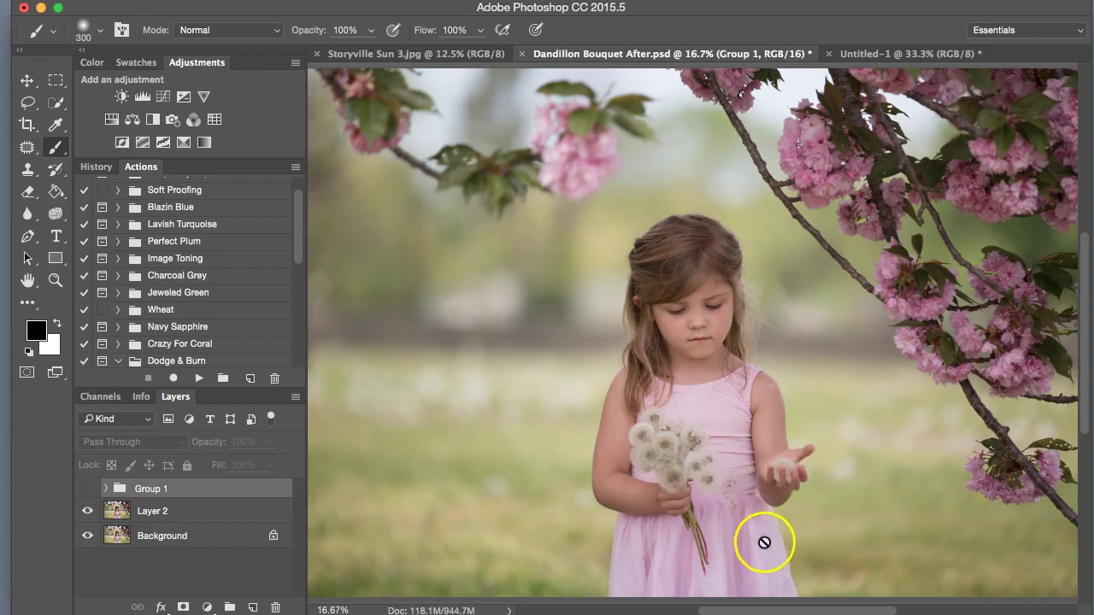
{"action": "left_click", "coordinate": [85, 511]}
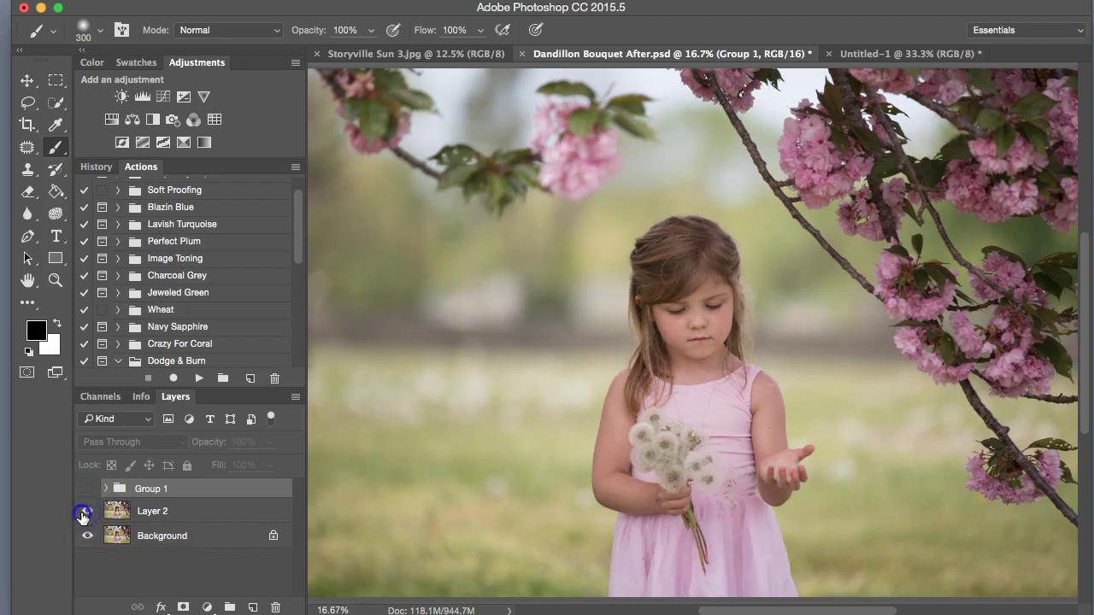
{"action": "left_click", "coordinate": [84, 511]}
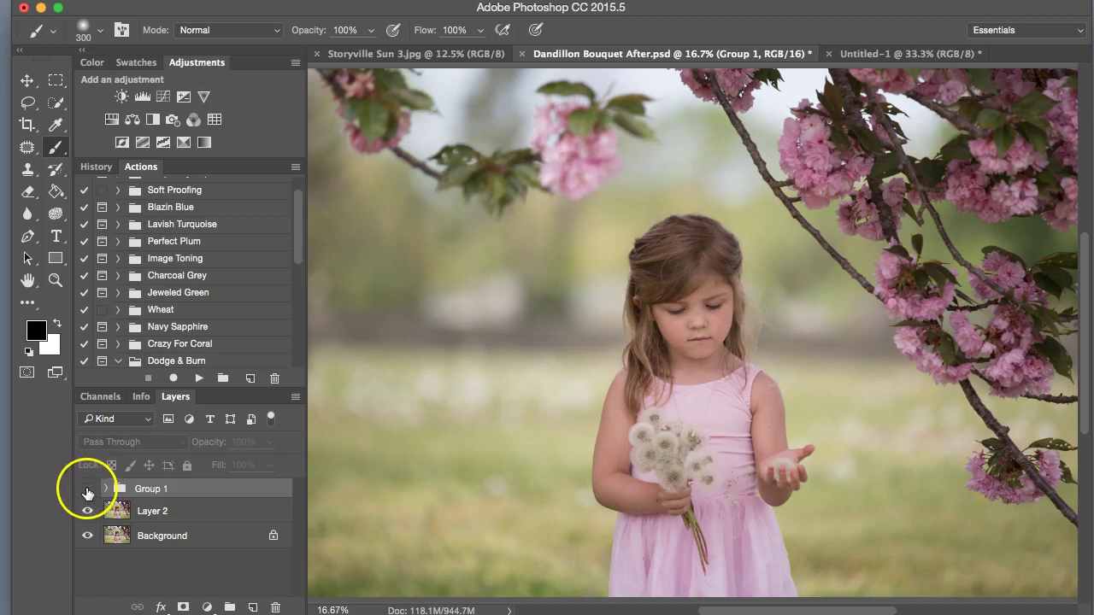
{"action": "left_click", "coordinate": [87, 491]}
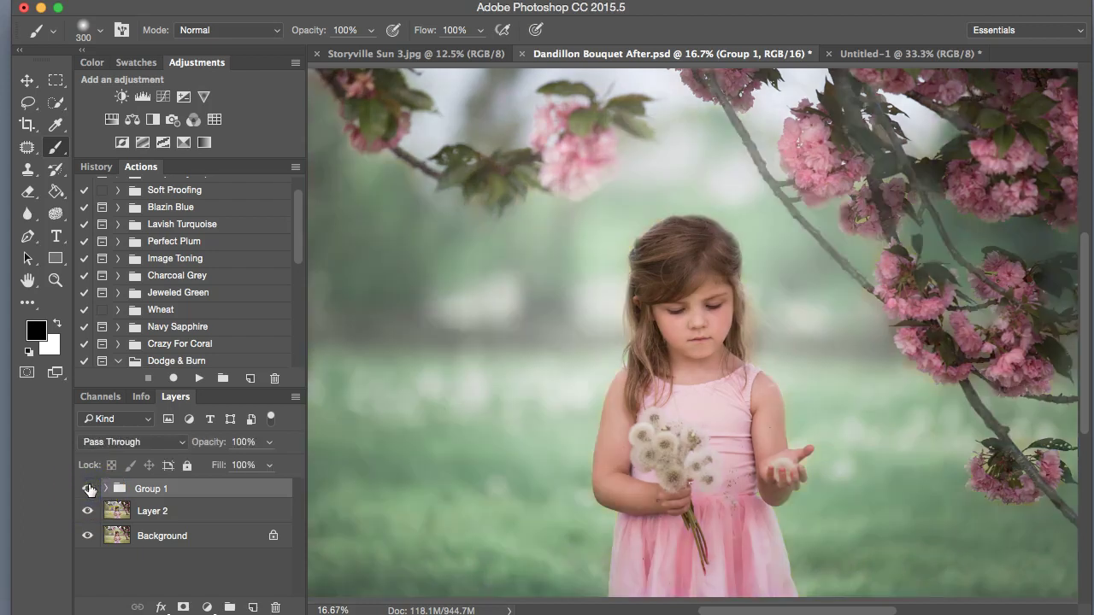
{"action": "left_click", "coordinate": [87, 489]}
{"action": "left_click", "coordinate": [87, 490]}
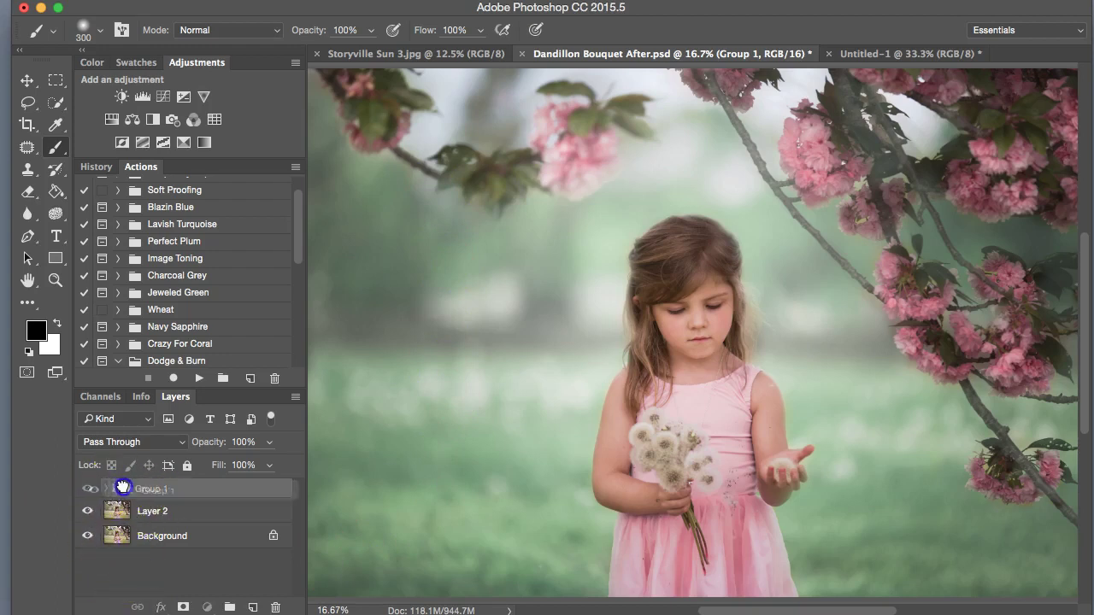
Step: Delete Group 1 and run the Storyville Image Base action above Layer 2
{"action": "left_click_drag", "start_coordinate": [146, 489], "coordinate": [275, 606]}
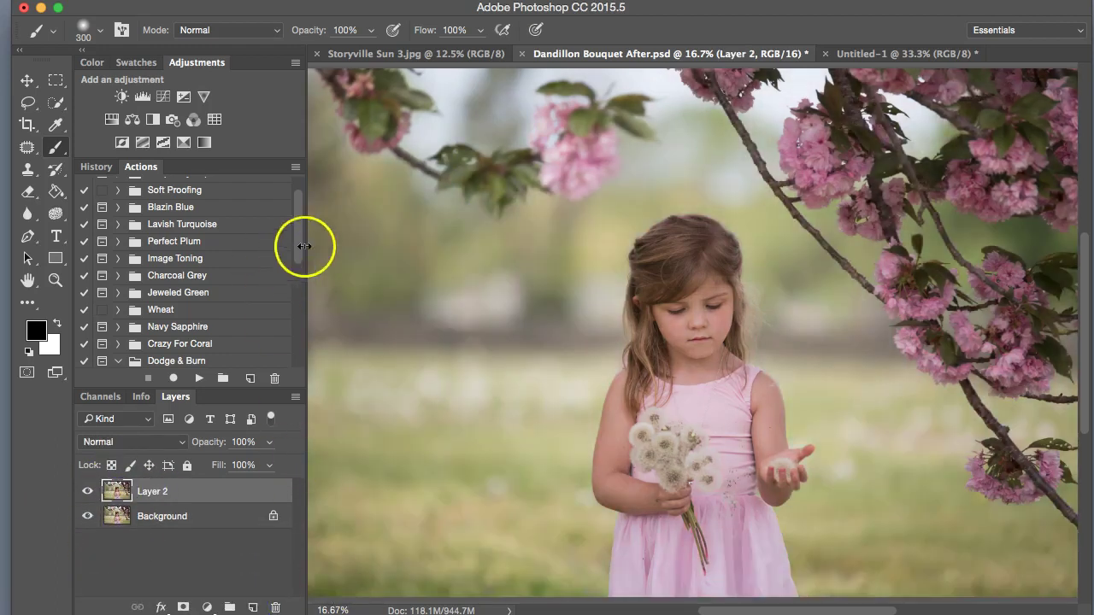
{"action": "left_click_drag", "start_coordinate": [290, 248], "coordinate": [297, 370]}
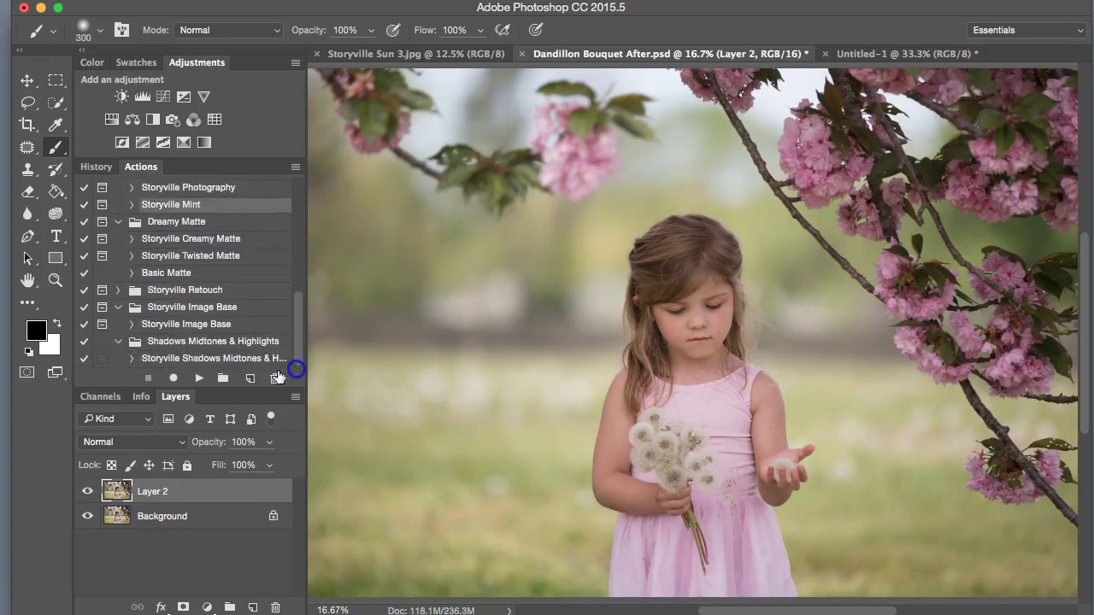
{"action": "left_click", "coordinate": [207, 324]}
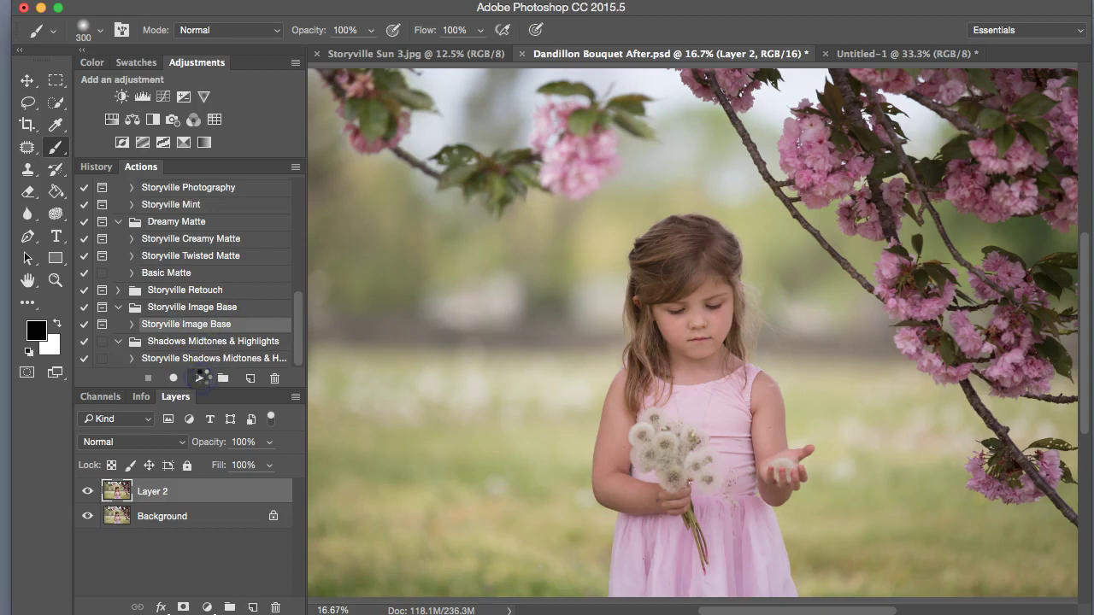
{"action": "left_click", "coordinate": [199, 378]}
{"action": "left_click", "coordinate": [700, 53]}
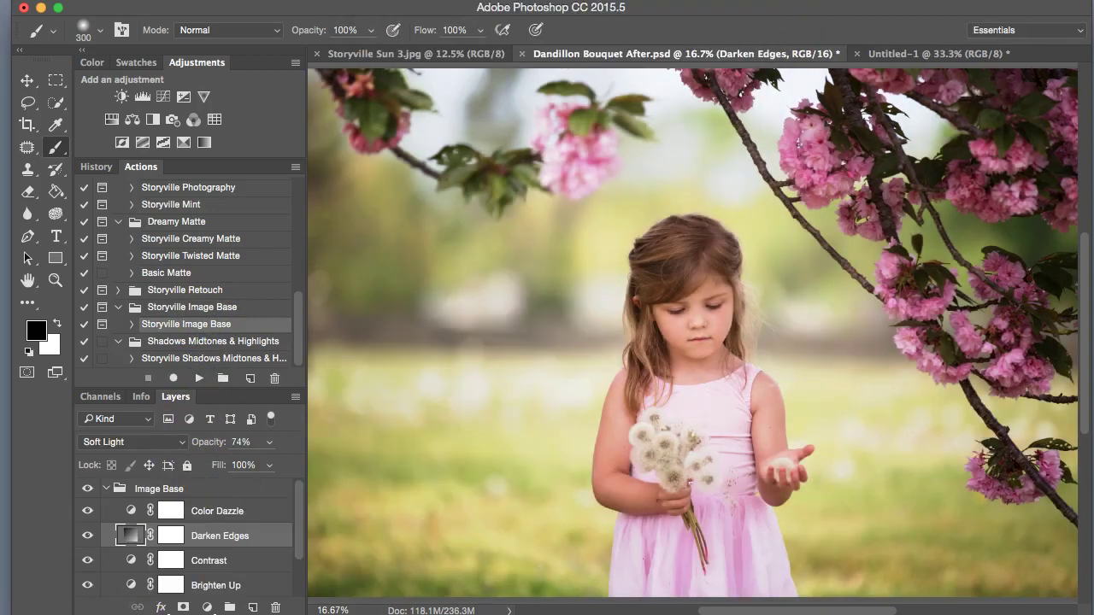
Step: Hide the Color Dazzle layer and soften Darken Edges with a gradient scale of about 115% and an opacity of about 38%
{"action": "left_click", "coordinate": [88, 511]}
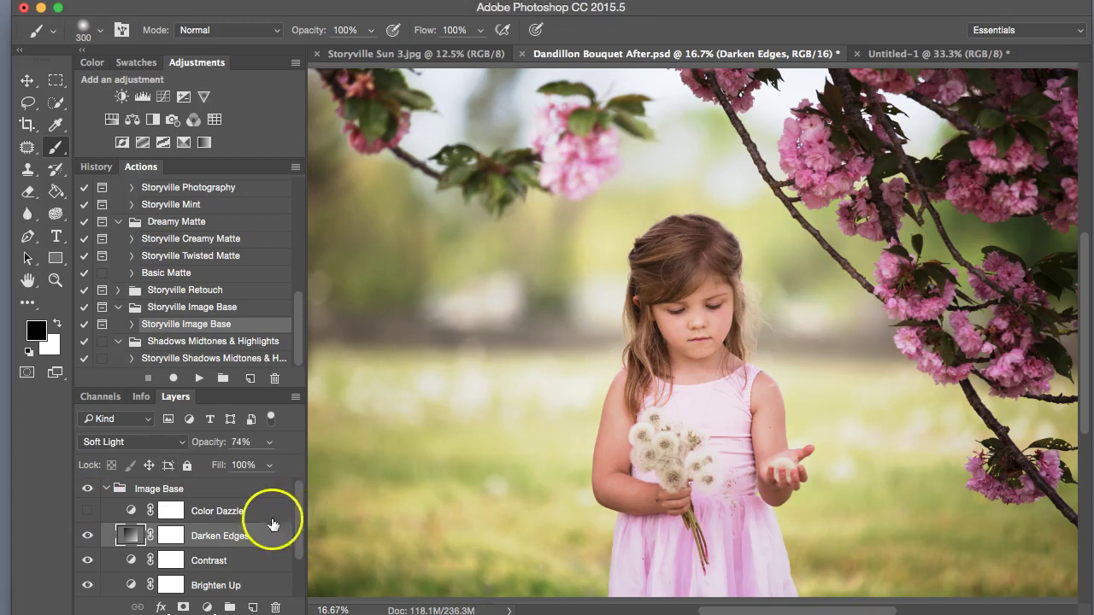
{"action": "double_click", "coordinate": [130, 536]}
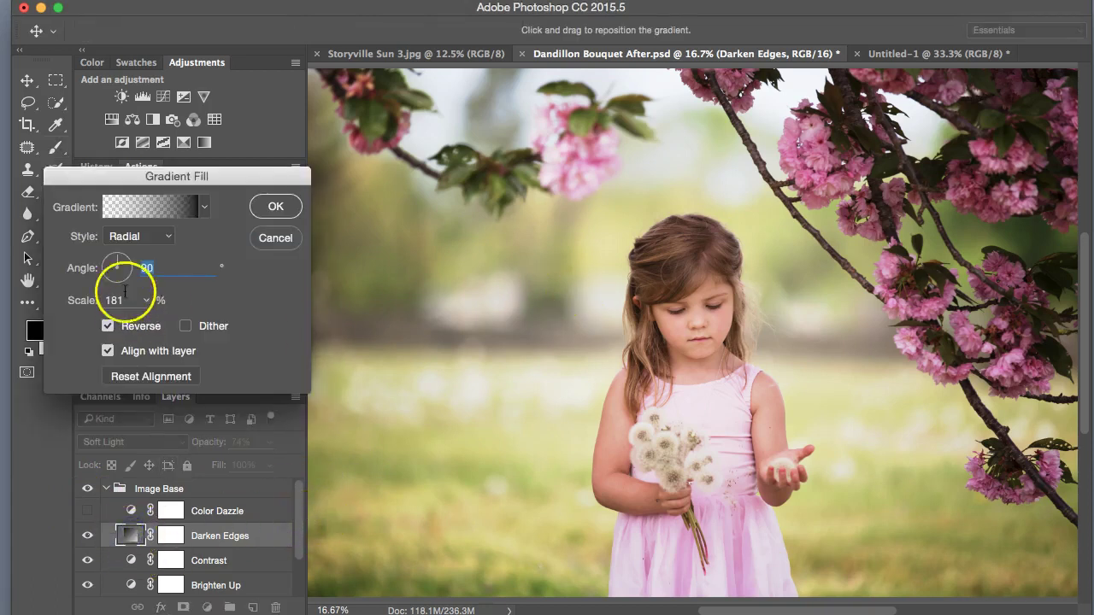
{"action": "left_click_drag", "start_coordinate": [40, 307], "coordinate": [38, 307]}
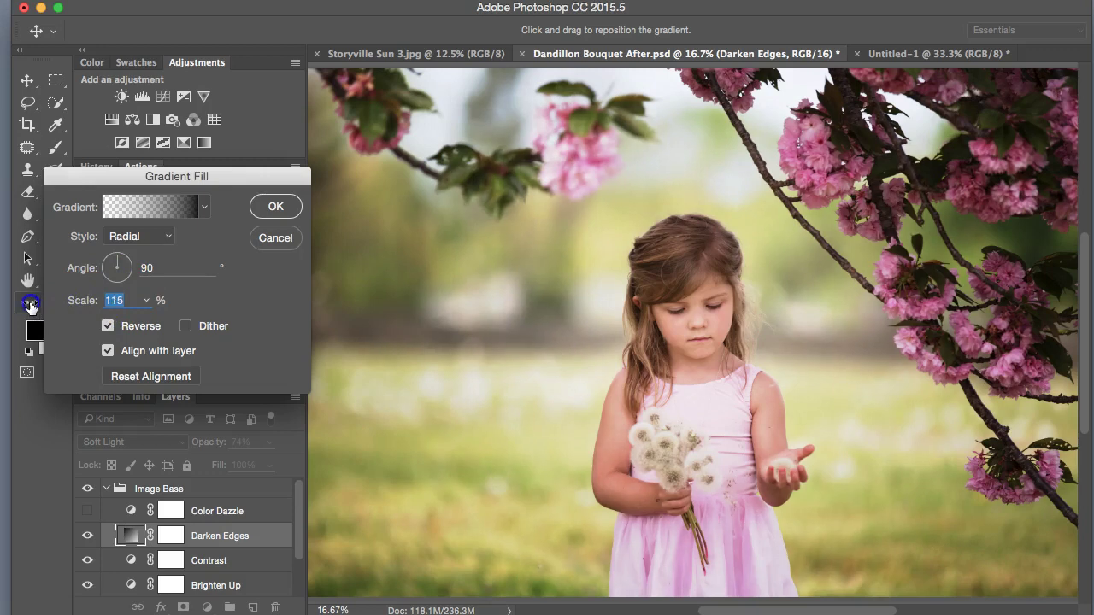
{"action": "left_click", "coordinate": [275, 206]}
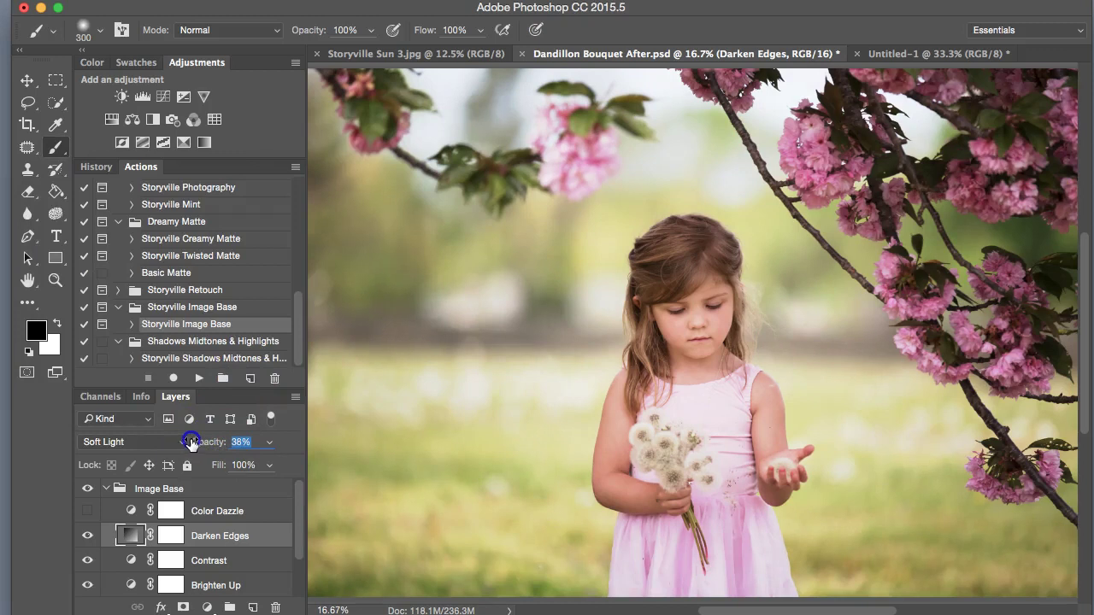
Step: Reduce the opacity of the Contrast layer to 16% and the Brighten Up layer to about 14%
{"action": "left_click", "coordinate": [137, 560]}
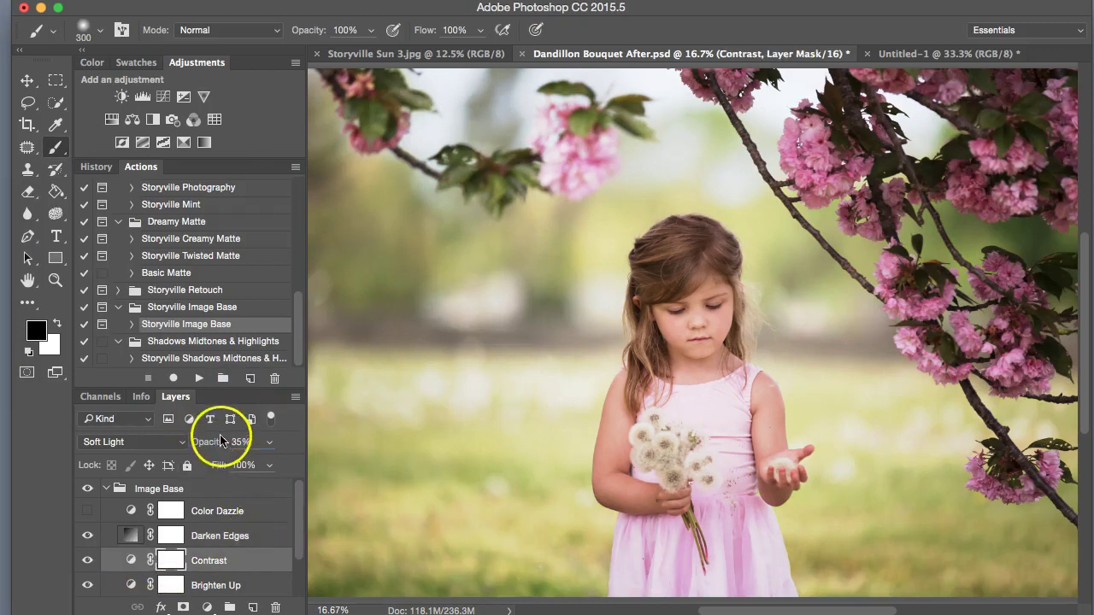
{"action": "left_click_drag", "start_coordinate": [215, 444], "coordinate": [209, 446]}
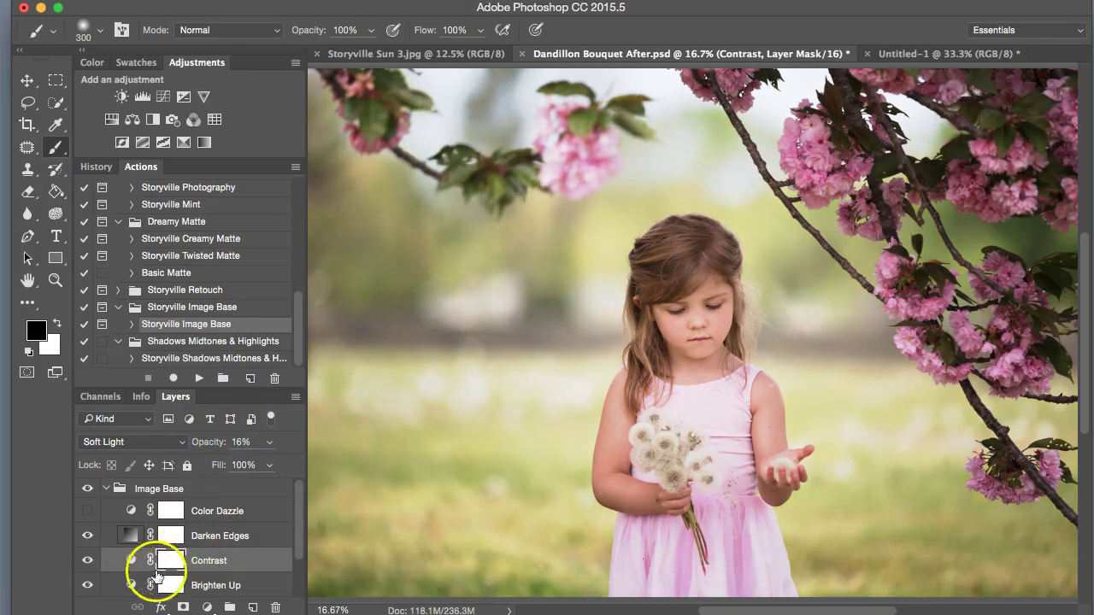
{"action": "left_click", "coordinate": [129, 585]}
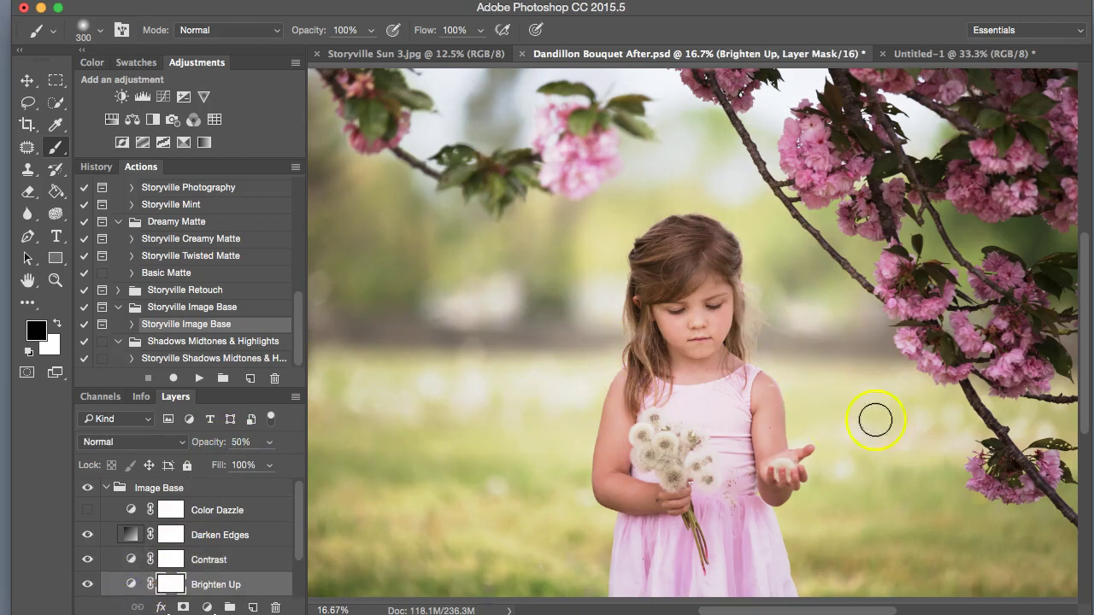
{"action": "left_click_drag", "start_coordinate": [212, 442], "coordinate": [151, 453]}
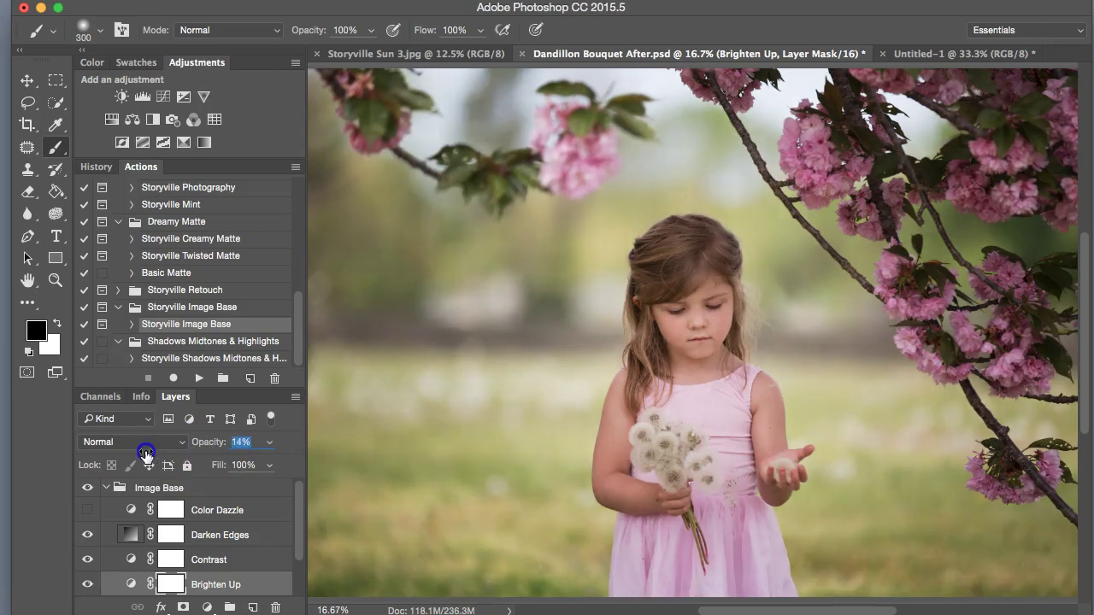
Step: Collapse the Image Base group and toggle its visibility to compare the image with and without it
{"action": "left_click", "coordinate": [107, 489]}
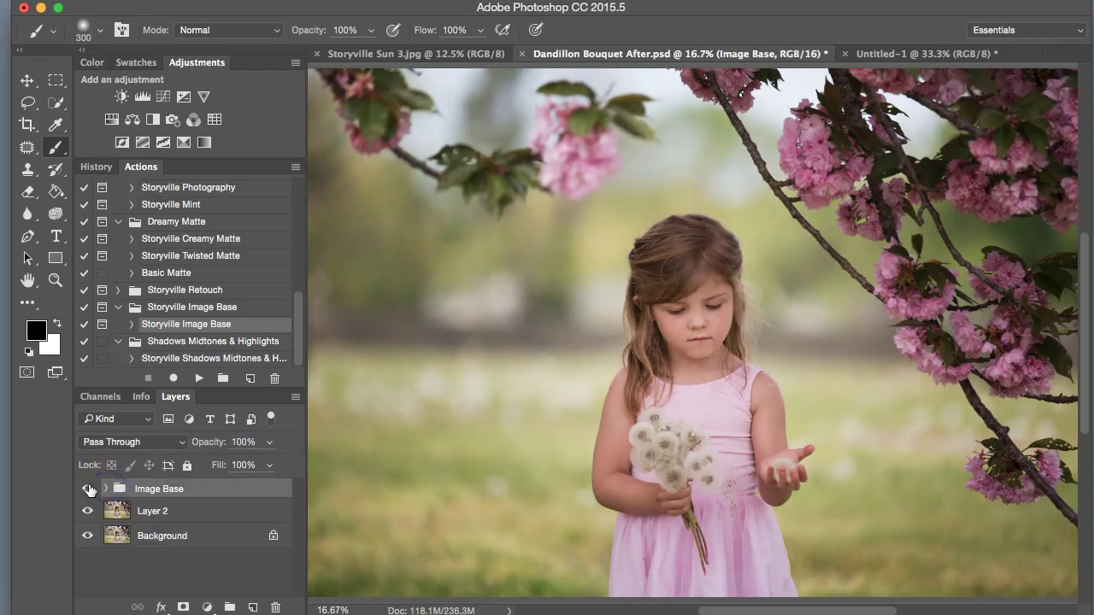
{"action": "left_click", "coordinate": [88, 487]}
{"action": "left_click", "coordinate": [87, 488]}
Step: Run the Storyville Mint action from the Grass Rescue set above the Image Base group
{"action": "left_click_drag", "start_coordinate": [297, 319], "coordinate": [284, 286]}
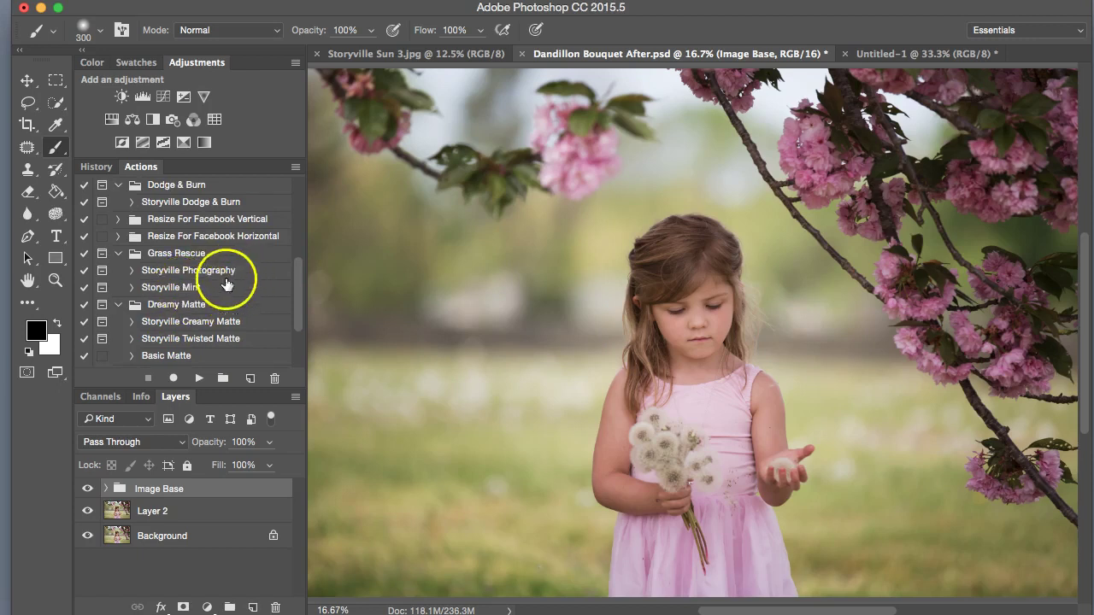
{"action": "left_click", "coordinate": [177, 287]}
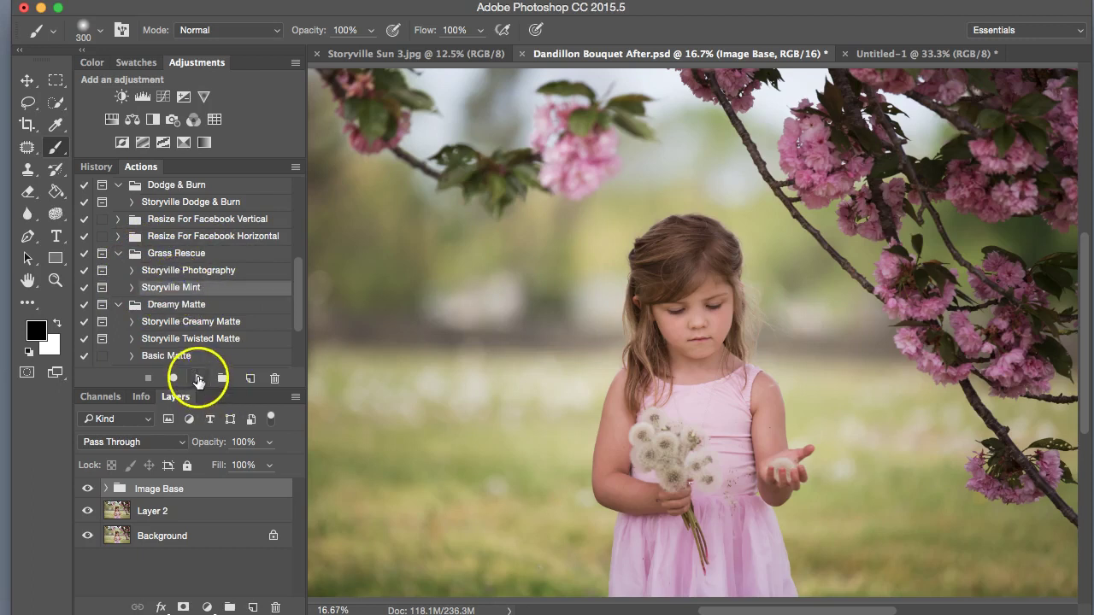
{"action": "left_click", "coordinate": [198, 378]}
{"action": "left_click", "coordinate": [685, 75]}
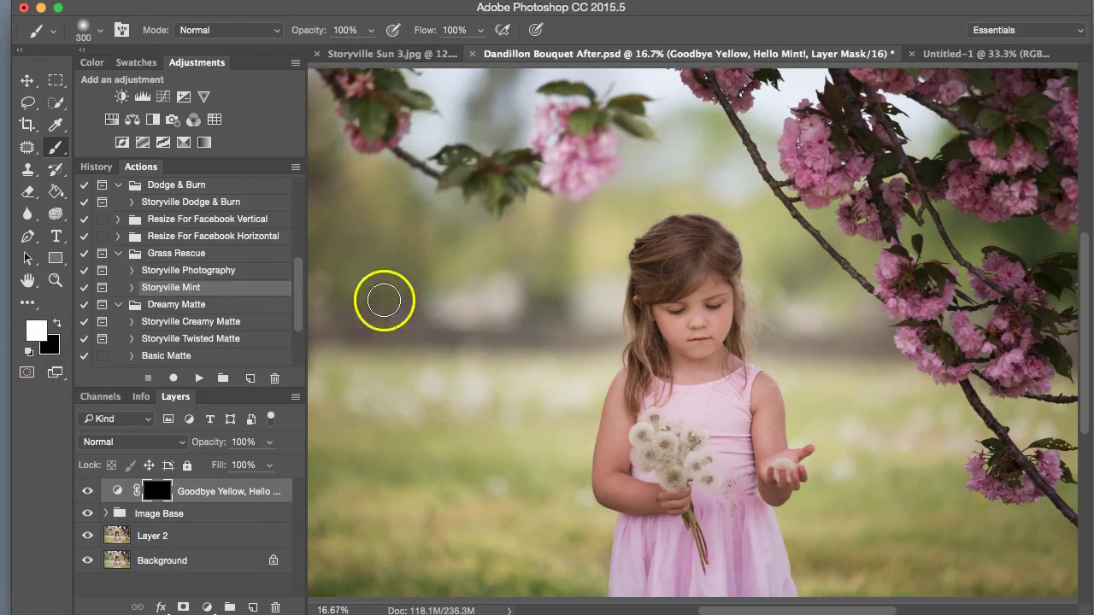
Step: Enlarge the brush to 800 and paint white on the mint layer's mask over the blurred background on the photo's upper left
{"action": "key", "text": "]"}
{"action": "key", "text": "]"}
{"action": "key", "text": "]"}
{"action": "key", "text": "]"}
{"action": "key", "text": "]"}
{"action": "mouse_move", "coordinate": [350, 238]}
{"action": "left_mouse_down"}
{"action": "mouse_move", "coordinate": [343, 140]}
{"action": "mouse_move", "coordinate": [345, 208]}
{"action": "mouse_move", "coordinate": [413, 321]}
{"action": "mouse_move", "coordinate": [455, 265]}
{"action": "mouse_move", "coordinate": [477, 313]}
{"action": "mouse_move", "coordinate": [586, 242]}
{"action": "left_mouse_up"}
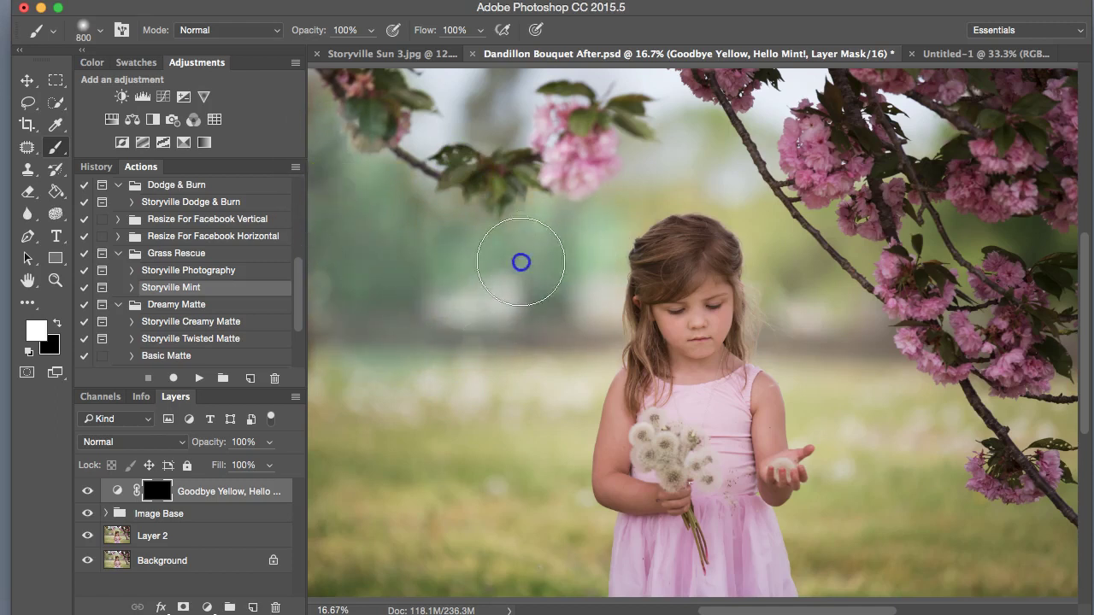
Step: Paint the mint effect onto the grass left of the girl and around her skirt, reducing the brush to 500 and 300
{"action": "key", "text": "bracketleft"}
{"action": "mouse_move", "coordinate": [419, 586]}
{"action": "left_mouse_down"}
{"action": "mouse_move", "coordinate": [473, 541]}
{"action": "mouse_move", "coordinate": [494, 411]}
{"action": "mouse_move", "coordinate": [529, 414]}
{"action": "left_mouse_up"}
{"action": "key", "text": "bracketleft"}
{"action": "key", "text": "bracketleft"}
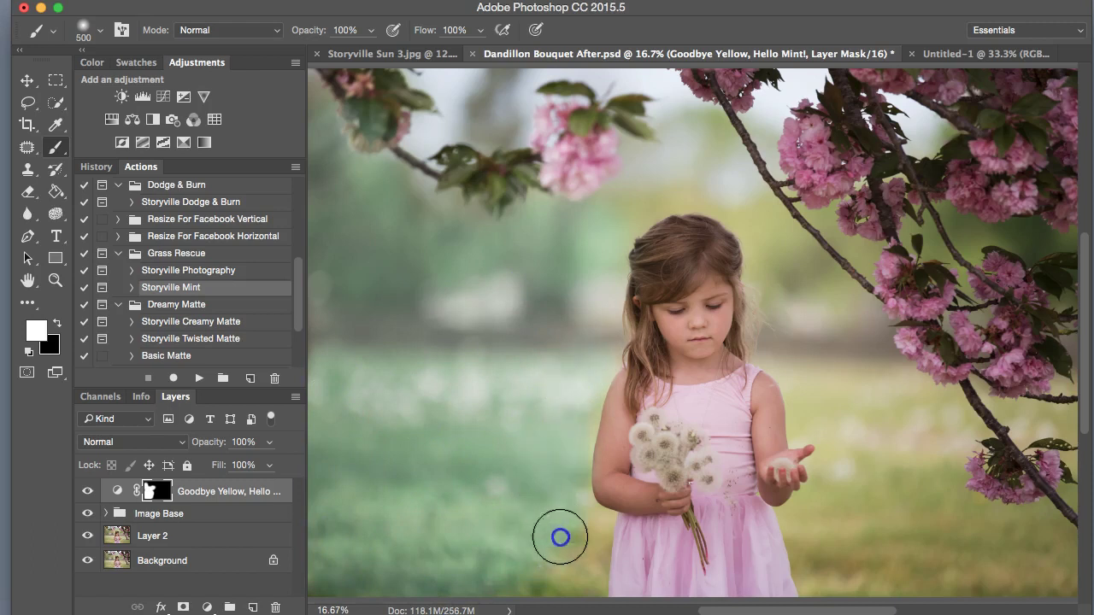
{"action": "key", "text": "bracketleft"}
{"action": "key", "text": "bracketleft"}
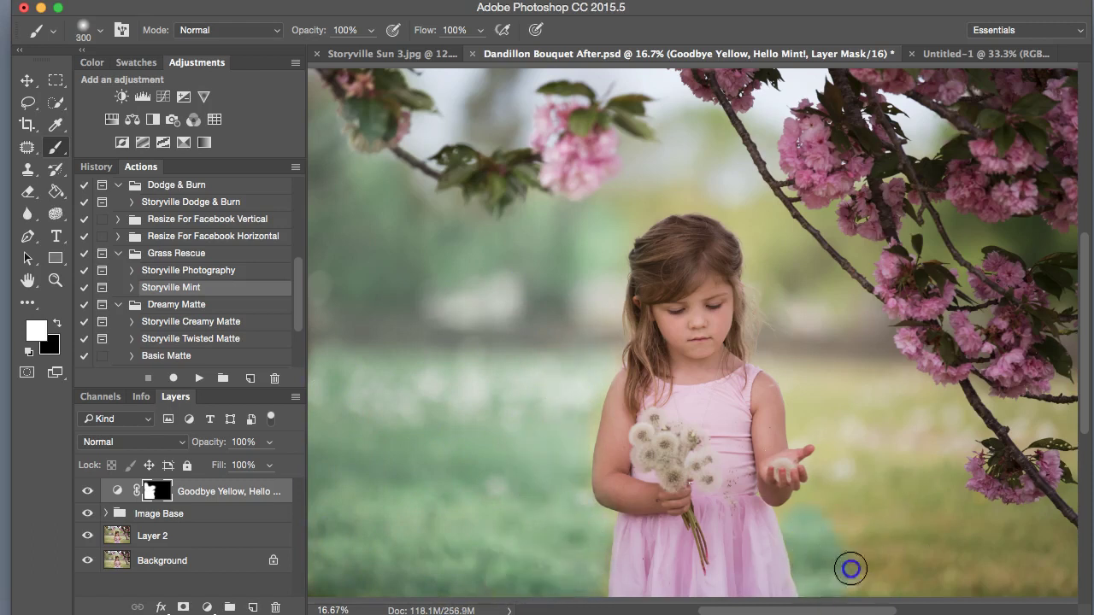
Step: Extend the mint effect over the lower-right grass and along the skirt's left edge, shrinking the brush to 250
{"action": "mouse_move", "coordinate": [847, 552]}
{"action": "left_mouse_down"}
{"action": "mouse_move", "coordinate": [874, 532]}
{"action": "mouse_move", "coordinate": [920, 538]}
{"action": "mouse_move", "coordinate": [974, 566]}
{"action": "mouse_move", "coordinate": [1001, 513]}
{"action": "mouse_move", "coordinate": [1048, 552]}
{"action": "left_mouse_up"}
{"action": "mouse_move", "coordinate": [968, 584]}
{"action": "left_mouse_down"}
{"action": "mouse_move", "coordinate": [908, 458]}
{"action": "mouse_move", "coordinate": [908, 471]}
{"action": "left_mouse_up"}
{"action": "left_click_drag", "start_coordinate": [624, 574], "coordinate": [578, 586]}
{"action": "key", "text": "bracketleft"}
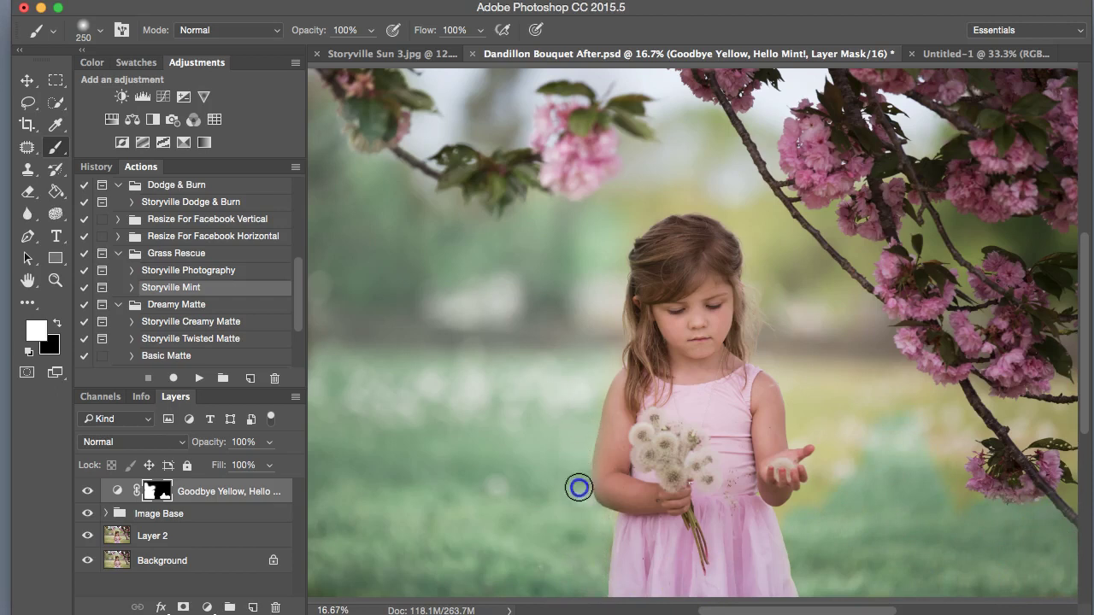
Step: Enlarge the brush to 500 and paint the mint effect over the background above the girl and across to the right-hand blossoms
{"action": "key", "text": "bracketright"}
{"action": "key", "text": "bracketright"}
{"action": "key", "text": "bracketright"}
{"action": "mouse_move", "coordinate": [580, 218]}
{"action": "left_mouse_down"}
{"action": "mouse_move", "coordinate": [610, 176]}
{"action": "mouse_move", "coordinate": [624, 196]}
{"action": "mouse_move", "coordinate": [608, 216]}
{"action": "mouse_move", "coordinate": [627, 192]}
{"action": "left_mouse_up"}
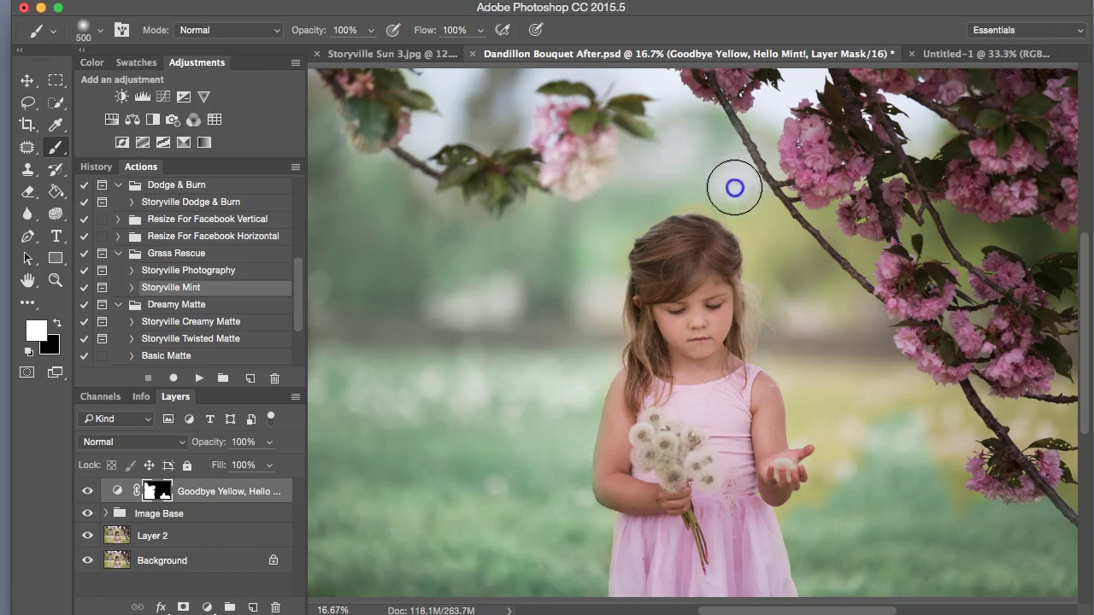
{"action": "mouse_move", "coordinate": [716, 183]}
{"action": "left_mouse_down"}
{"action": "mouse_move", "coordinate": [781, 273]}
{"action": "mouse_move", "coordinate": [762, 227]}
{"action": "mouse_move", "coordinate": [813, 282]}
{"action": "mouse_move", "coordinate": [811, 224]}
{"action": "mouse_move", "coordinate": [839, 261]}
{"action": "mouse_move", "coordinate": [740, 165]}
{"action": "mouse_move", "coordinate": [1020, 251]}
{"action": "left_mouse_up"}
Step: Reduce the brush to 300 and reveal the mint effect between the blossom branches and over the remaining grass on the right
{"action": "key", "text": "bracketleft"}
{"action": "key", "text": "bracketleft"}
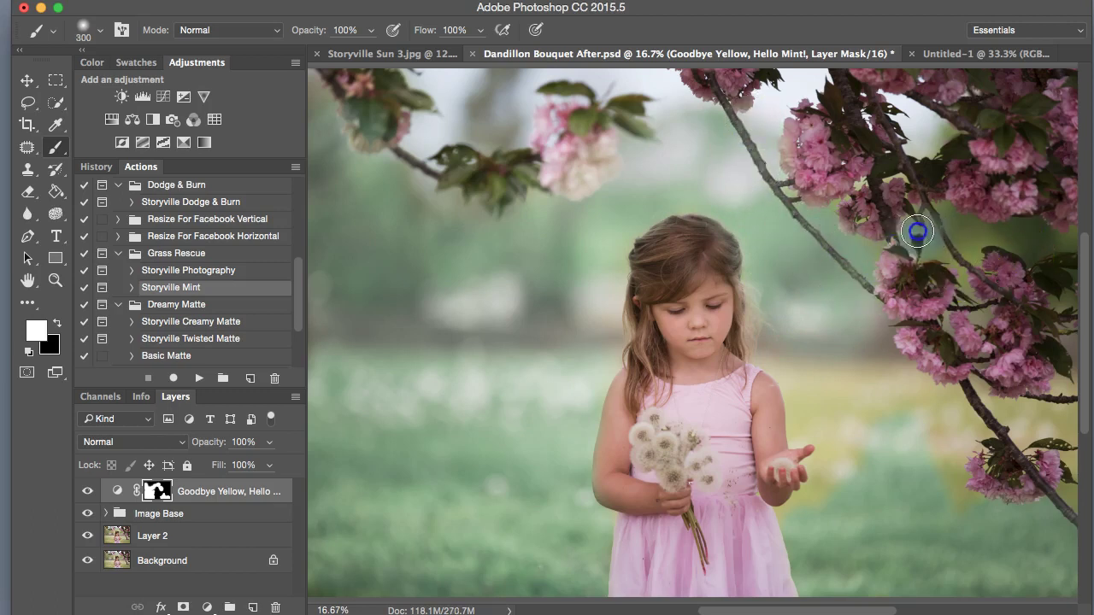
{"action": "mouse_move", "coordinate": [1053, 289]}
{"action": "left_mouse_down"}
{"action": "mouse_move", "coordinate": [977, 320]}
{"action": "mouse_move", "coordinate": [968, 285]}
{"action": "mouse_move", "coordinate": [1053, 400]}
{"action": "mouse_move", "coordinate": [1005, 425]}
{"action": "left_mouse_up"}
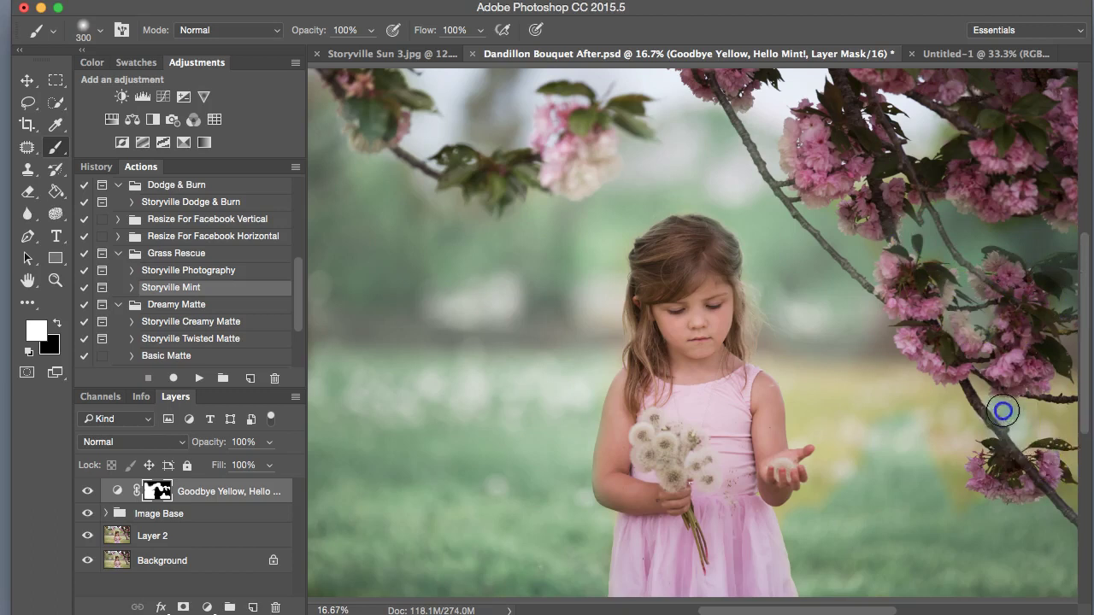
{"action": "mouse_move", "coordinate": [964, 467]}
{"action": "left_mouse_down"}
{"action": "mouse_move", "coordinate": [947, 459]}
{"action": "mouse_move", "coordinate": [956, 465]}
{"action": "mouse_move", "coordinate": [971, 395]}
{"action": "mouse_move", "coordinate": [918, 425]}
{"action": "left_mouse_up"}
{"action": "left_click_drag", "start_coordinate": [854, 442], "coordinate": [796, 368]}
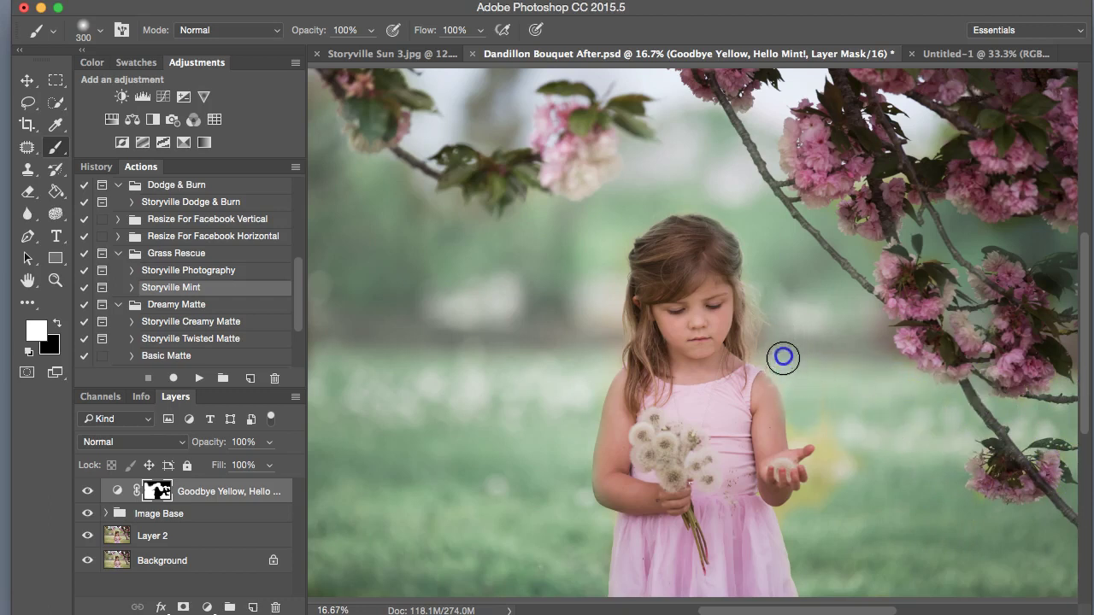
Step: Paint the mint effect over the leftover yellow grass around the girl's arm and outstretched hand
{"action": "key", "text": "super+plus"}
{"action": "mouse_move", "coordinate": [877, 437]}
{"action": "left_mouse_down"}
{"action": "mouse_move", "coordinate": [870, 463]}
{"action": "mouse_move", "coordinate": [888, 463]}
{"action": "mouse_move", "coordinate": [920, 536]}
{"action": "left_mouse_up"}
{"action": "left_click", "coordinate": [863, 451]}
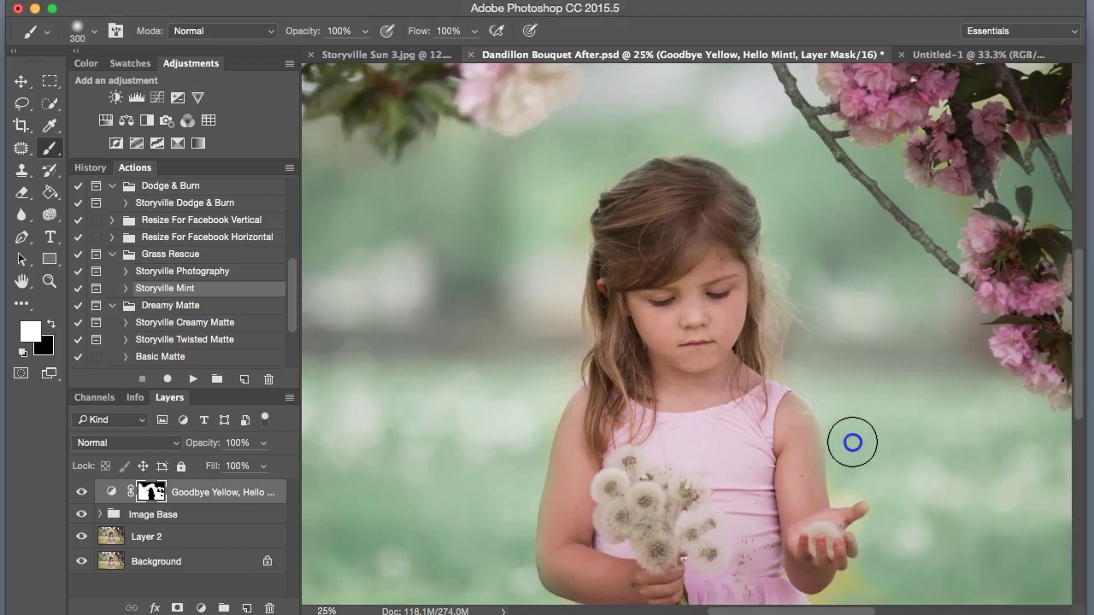
{"action": "key", "text": "super+minus"}
{"action": "mouse_move", "coordinate": [888, 513]}
{"action": "left_mouse_down"}
{"action": "mouse_move", "coordinate": [846, 494]}
{"action": "mouse_move", "coordinate": [823, 510]}
{"action": "left_mouse_up"}
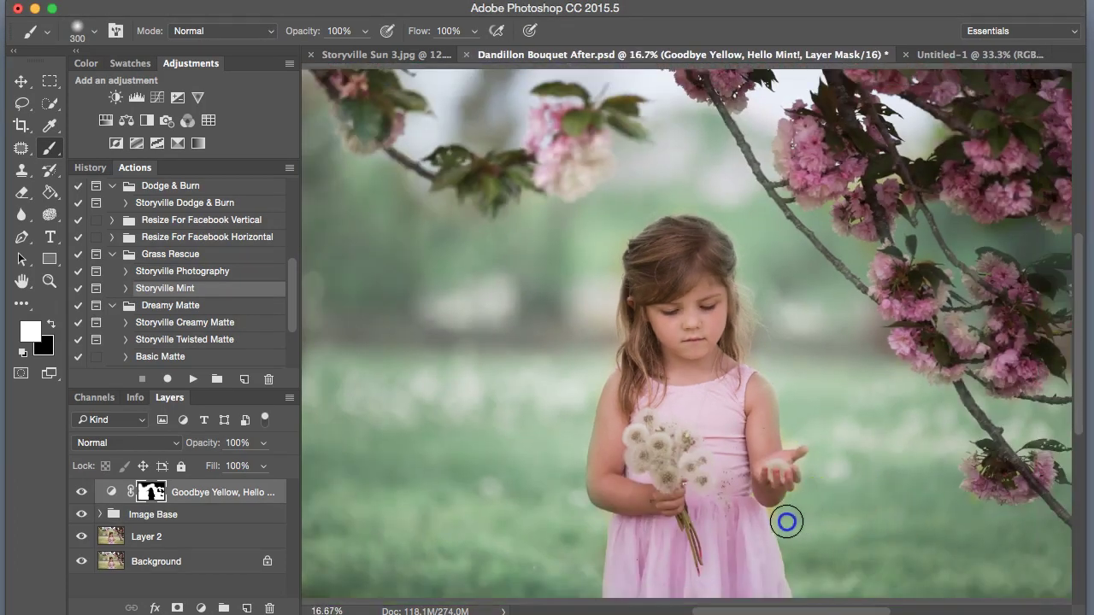
Step: Touch up the mint mask over the background on both sides of the girl's hair
{"action": "scroll", "coordinate": [575, 325], "scroll_direction": "up", "scroll_amount": 1}
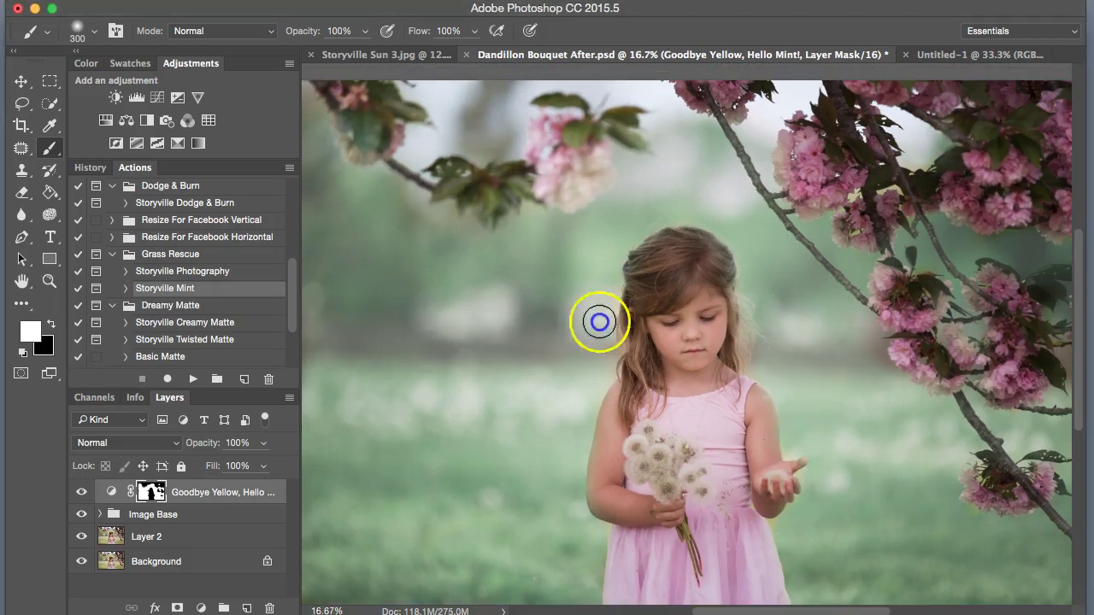
{"action": "left_click_drag", "start_coordinate": [597, 322], "coordinate": [543, 305]}
{"action": "mouse_move", "coordinate": [729, 340]}
{"action": "left_mouse_down"}
{"action": "mouse_move", "coordinate": [822, 337]}
{"action": "mouse_move", "coordinate": [769, 325]}
{"action": "mouse_move", "coordinate": [791, 333]}
{"action": "left_mouse_up"}
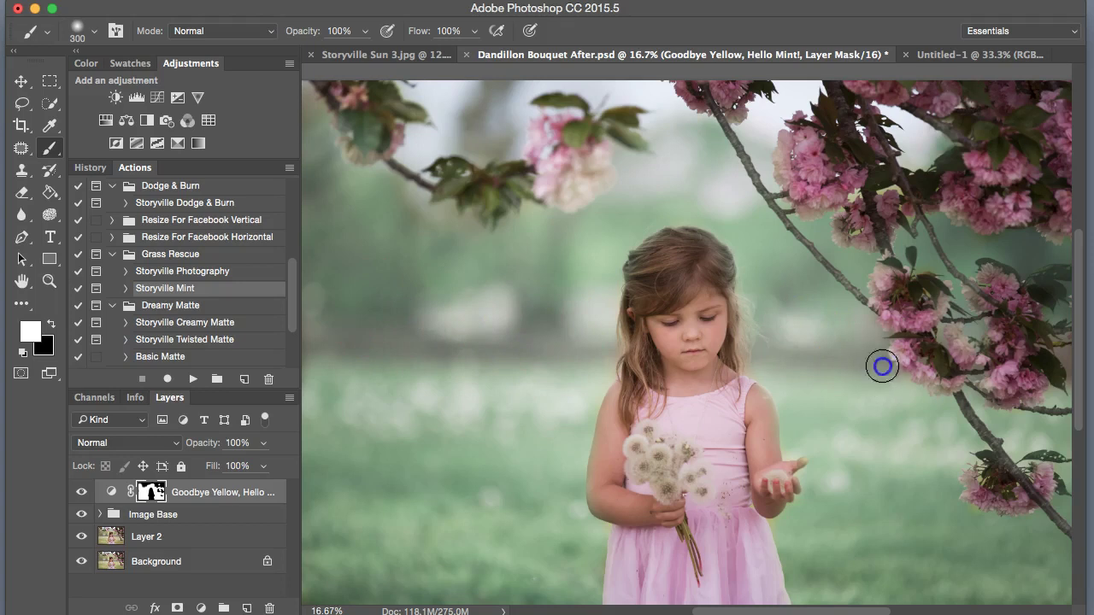
Step: Paint the mint effect over the remaining background beside the hanging blossom branches
{"action": "mouse_move", "coordinate": [872, 364]}
{"action": "left_mouse_down"}
{"action": "mouse_move", "coordinate": [804, 180]}
{"action": "mouse_move", "coordinate": [1013, 243]}
{"action": "mouse_move", "coordinate": [961, 247]}
{"action": "left_mouse_up"}
{"action": "left_click_drag", "start_coordinate": [833, 340], "coordinate": [859, 415]}
Step: Reduce the brush to 90 and paint the mint effect over the grass around the girl's outstretched hand
{"action": "key", "text": "super+plus"}
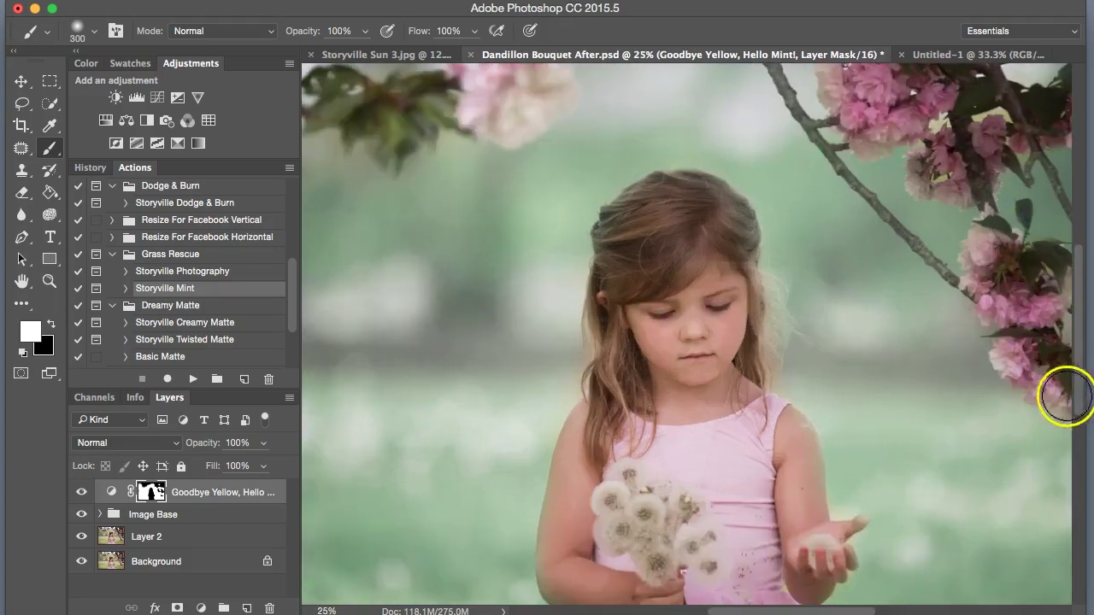
{"action": "key", "text": "super+plus"}
{"action": "left_click_drag", "start_coordinate": [1081, 374], "coordinate": [1081, 449]}
{"action": "key", "text": "bracketleft"}
{"action": "key", "text": "bracketleft"}
{"action": "key", "text": "bracketleft"}
{"action": "key", "text": "bracketleft"}
{"action": "key", "text": "bracketleft"}
{"action": "key", "text": "bracketleft"}
{"action": "left_click_drag", "start_coordinate": [827, 426], "coordinate": [816, 431]}
{"action": "left_click_drag", "start_coordinate": [945, 421], "coordinate": [921, 414]}
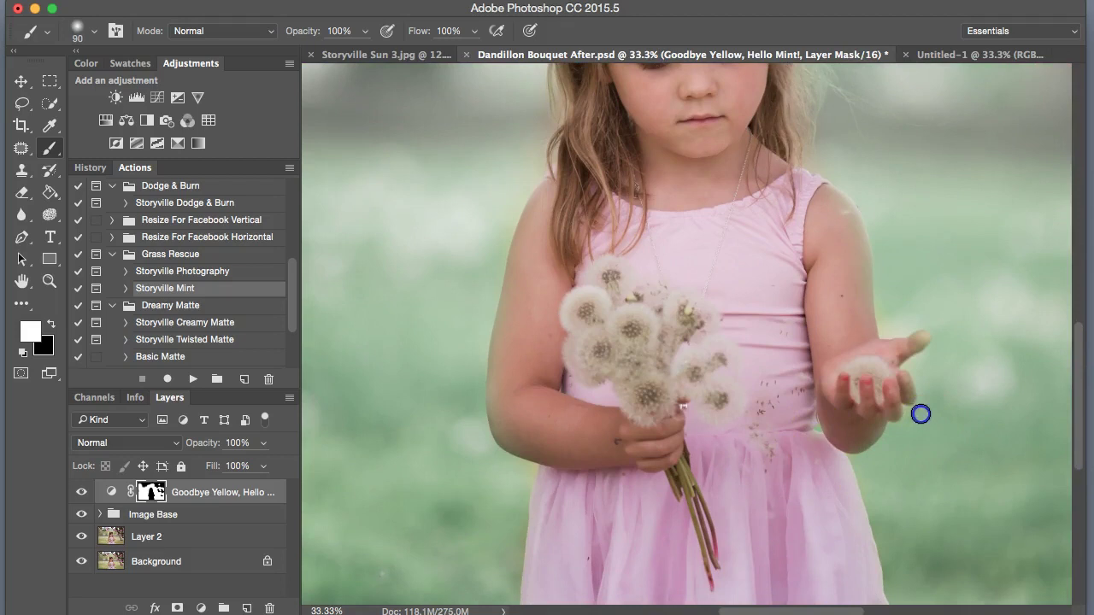
Step: Reduce the brush to 45, refine the mint mask around the outstretched thumb, and erase the effect from the thumb itself
{"action": "key", "text": "bracketleft"}
{"action": "key", "text": "bracketleft"}
{"action": "left_click_drag", "start_coordinate": [925, 348], "coordinate": [902, 324]}
{"action": "key", "text": "x"}
{"action": "left_click", "coordinate": [927, 354]}
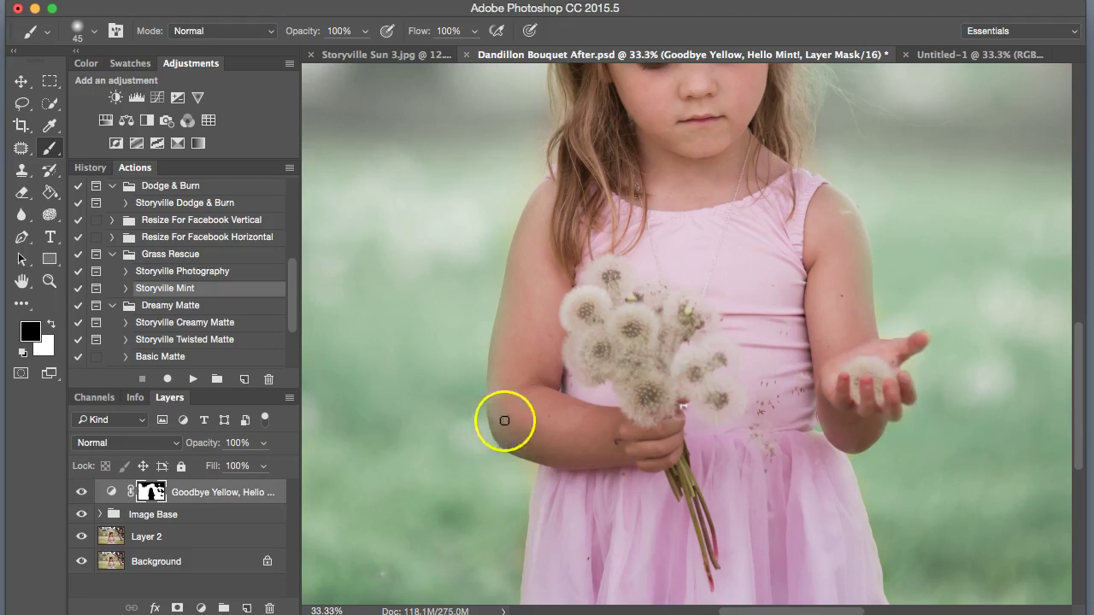
Step: Enlarge the brush to 100 and erase the mint effect from the arm holding the dandelions
{"action": "key", "text": "bracketright"}
{"action": "key", "text": "bracketright"}
{"action": "key", "text": "bracketright"}
{"action": "key", "text": "bracketright"}
{"action": "key", "text": "bracketright"}
{"action": "key", "text": "bracketright"}
{"action": "left_click", "coordinate": [530, 233]}
{"action": "left_click", "coordinate": [513, 323]}
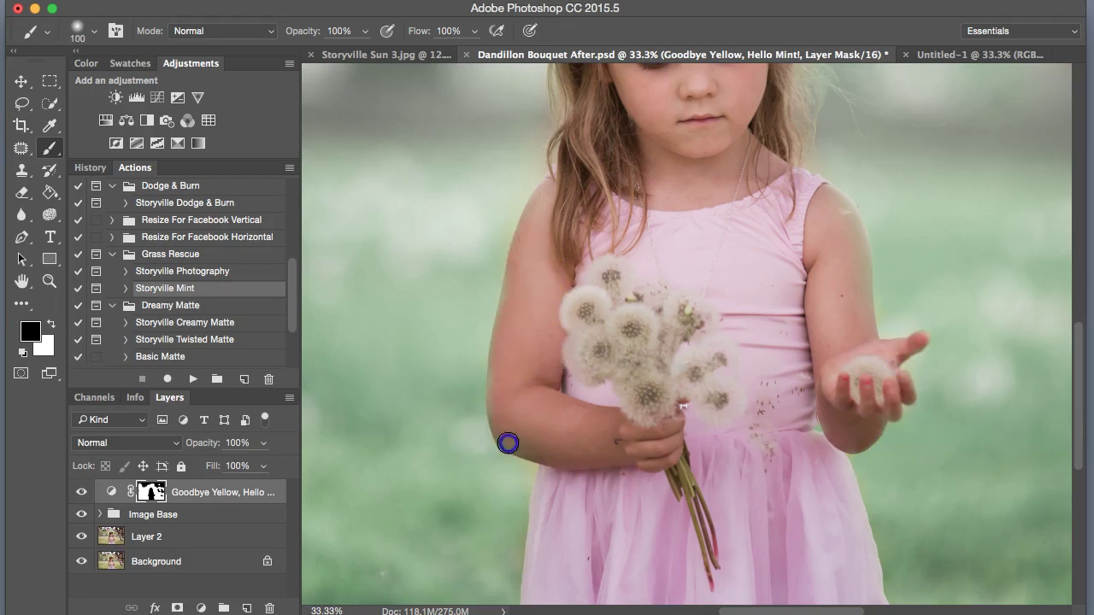
Step: Restore the mint effect on the grass below the bent elbow and mask it off both arms and the open palm
{"action": "key", "text": "x"}
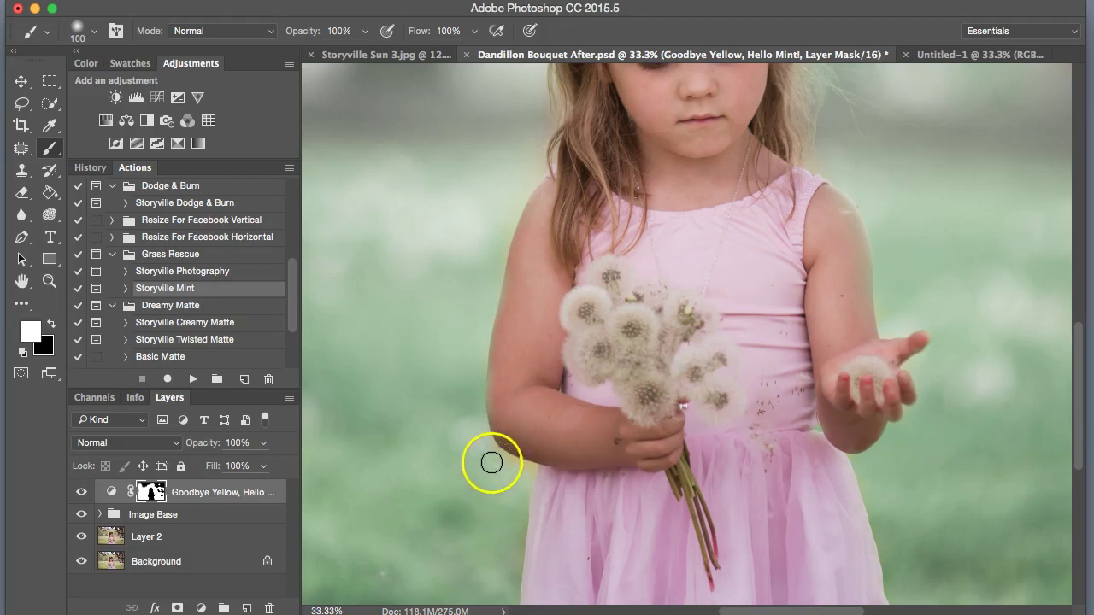
{"action": "left_click_drag", "start_coordinate": [493, 462], "coordinate": [518, 470]}
{"action": "key", "text": "x"}
{"action": "left_click", "coordinate": [505, 386]}
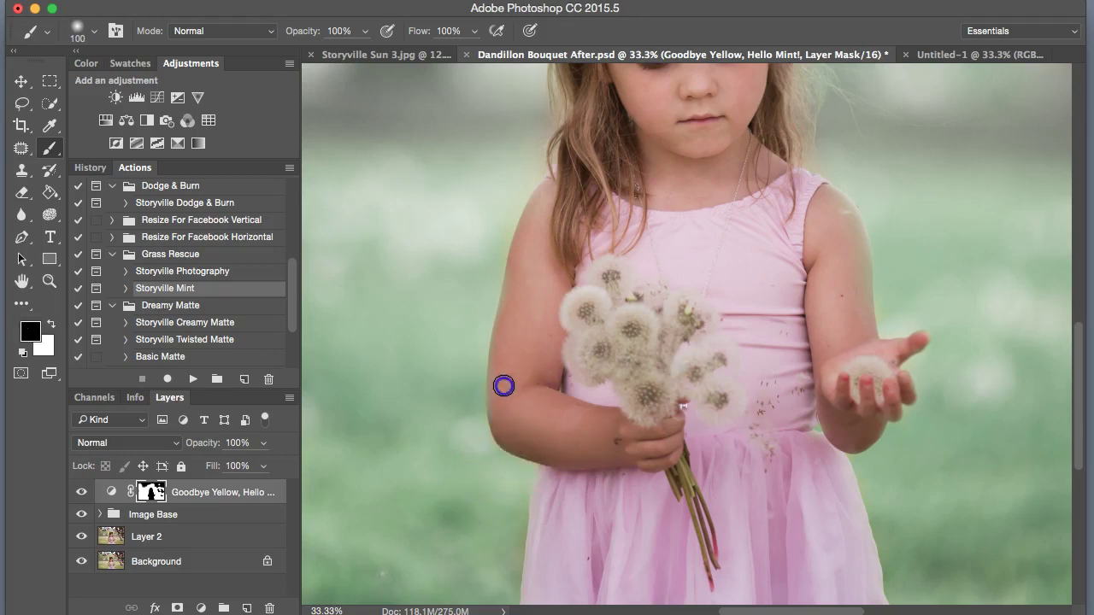
{"action": "left_click", "coordinate": [839, 231]}
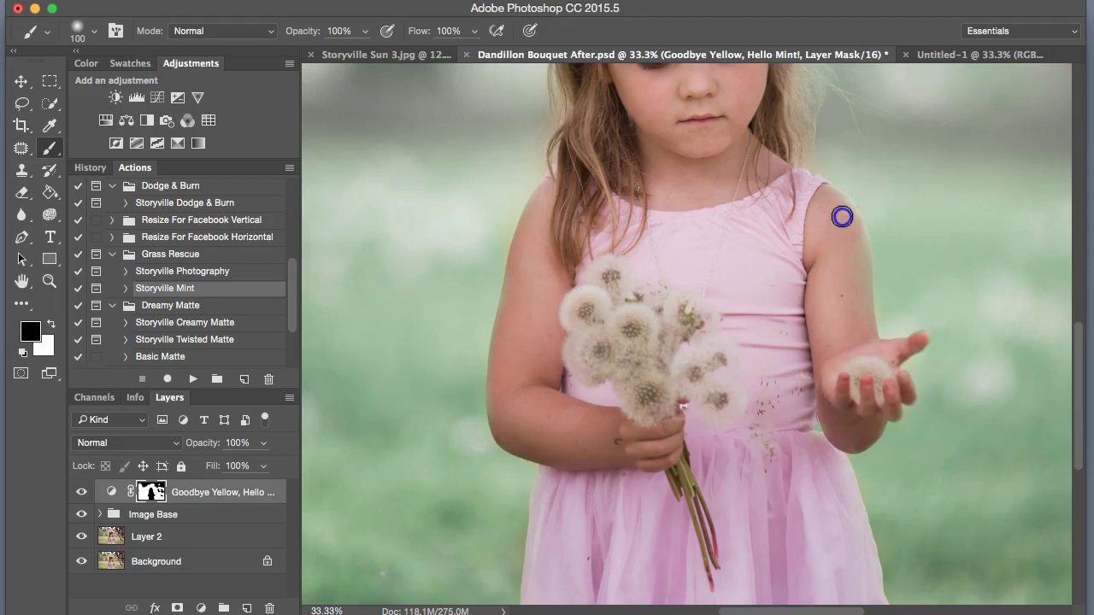
{"action": "left_click", "coordinate": [863, 372]}
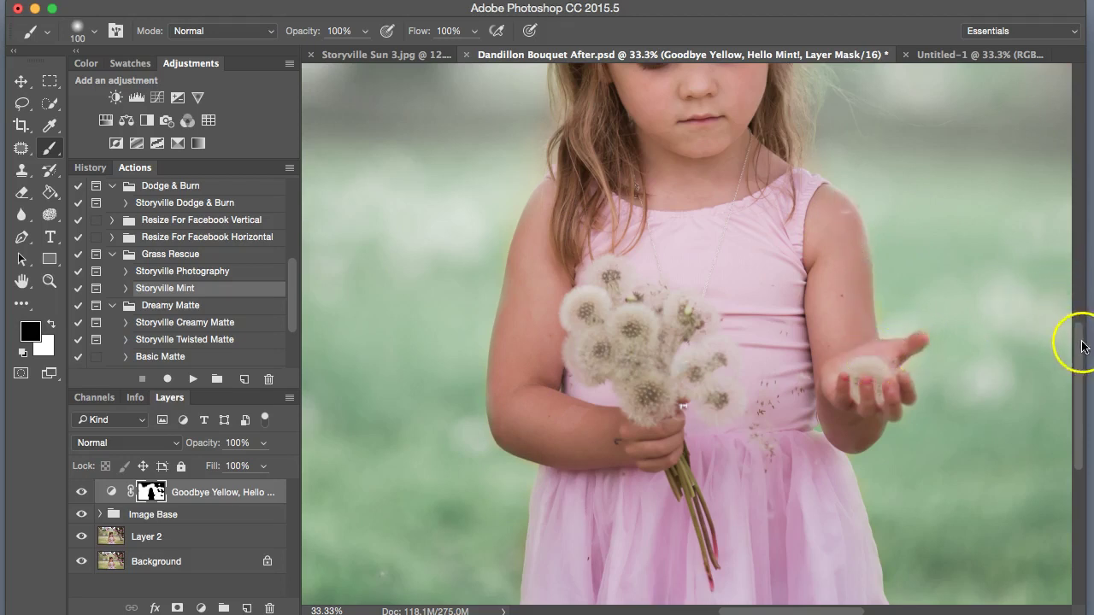
Step: Mask the mint effect off the girl's hair, from the crown down to the strands over her shoulder
{"action": "scroll", "coordinate": [1074, 340], "scroll_direction": "up", "scroll_amount": 5}
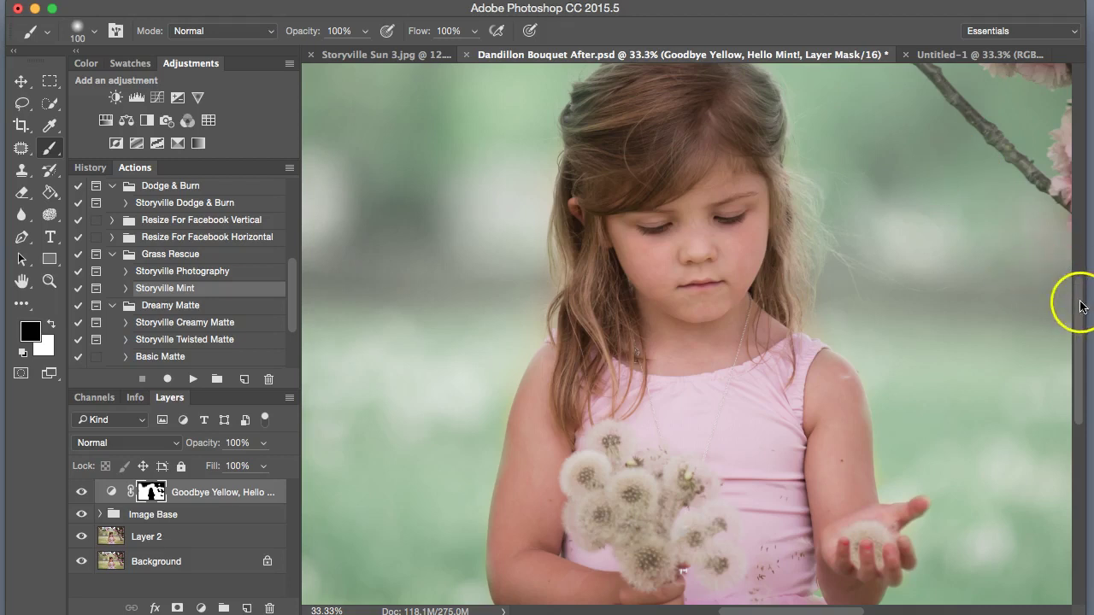
{"action": "scroll", "coordinate": [1080, 304], "scroll_direction": "up", "scroll_amount": 5}
{"action": "left_click", "coordinate": [615, 247]}
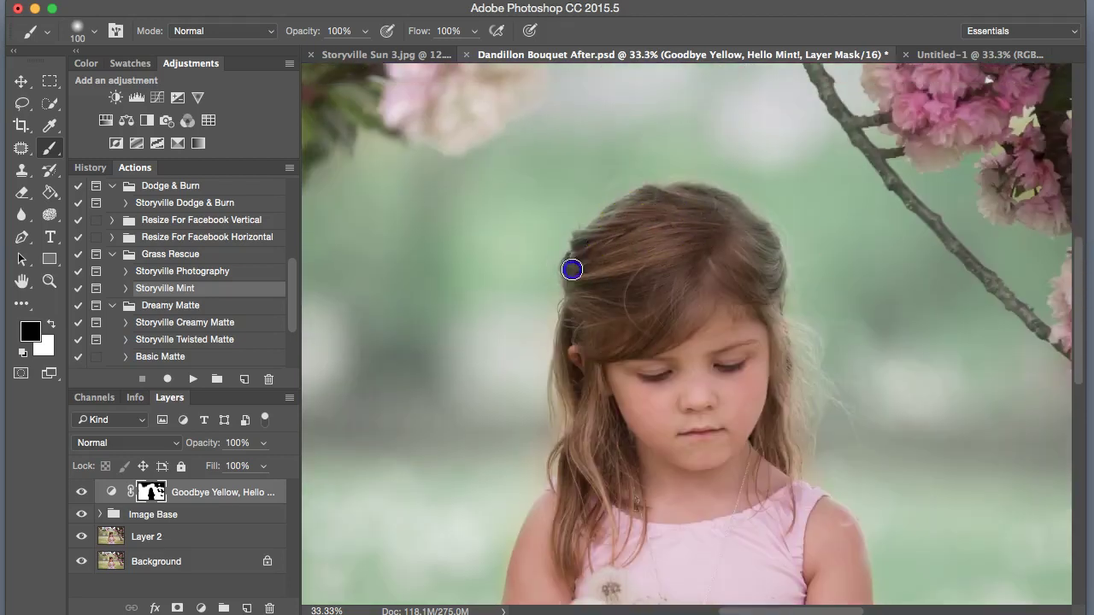
{"action": "mouse_move", "coordinate": [571, 273]}
{"action": "left_mouse_down"}
{"action": "mouse_move", "coordinate": [611, 229]}
{"action": "mouse_move", "coordinate": [672, 204]}
{"action": "mouse_move", "coordinate": [752, 266]}
{"action": "left_mouse_up"}
{"action": "mouse_move", "coordinate": [678, 350]}
{"action": "left_mouse_down"}
{"action": "mouse_move", "coordinate": [624, 315]}
{"action": "mouse_move", "coordinate": [597, 315]}
{"action": "left_mouse_up"}
{"action": "left_click_drag", "start_coordinate": [619, 223], "coordinate": [620, 468]}
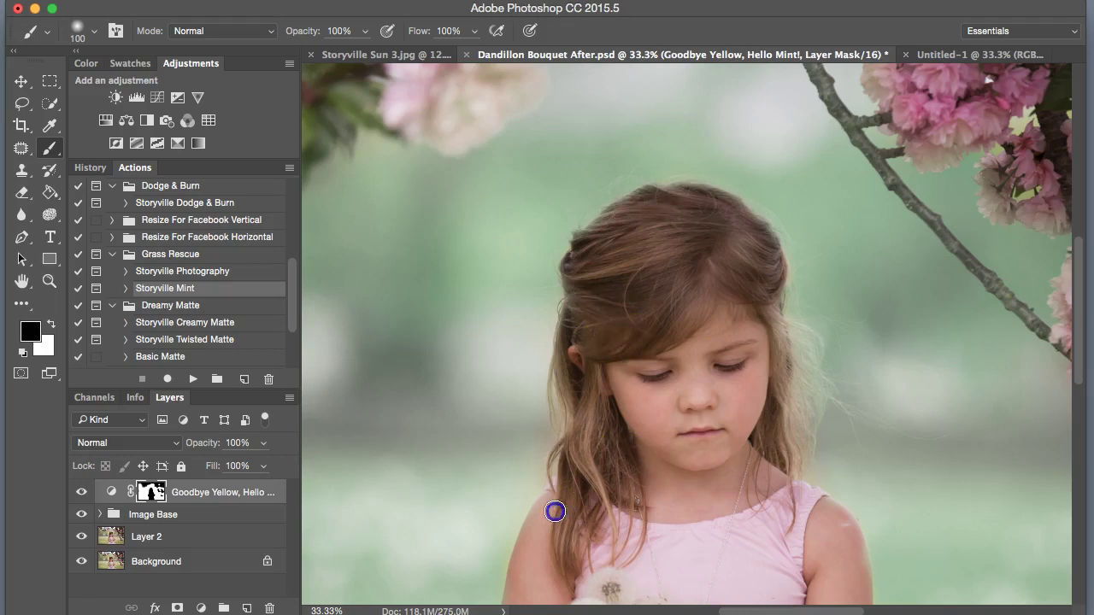
Step: Enlarge the brush to 300 and erase the mint effect from the large pink blossom cluster on the upper branch
{"action": "key", "text": "super+minus"}
{"action": "key", "text": "super+minus"}
{"action": "key", "text": "super+minus"}
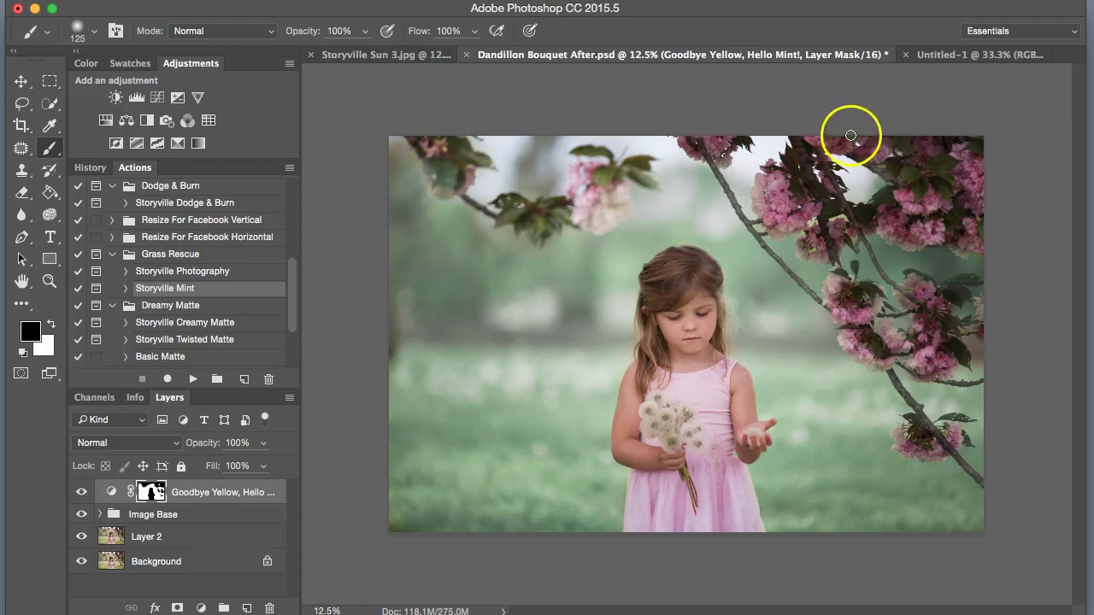
{"action": "key", "text": "bracketright"}
{"action": "key", "text": "bracketright"}
{"action": "key", "text": "bracketright"}
{"action": "key", "text": "bracketright"}
{"action": "key", "text": "bracketright"}
{"action": "key", "text": "bracketright"}
{"action": "key", "text": "bracketright"}
{"action": "left_click", "coordinate": [776, 188]}
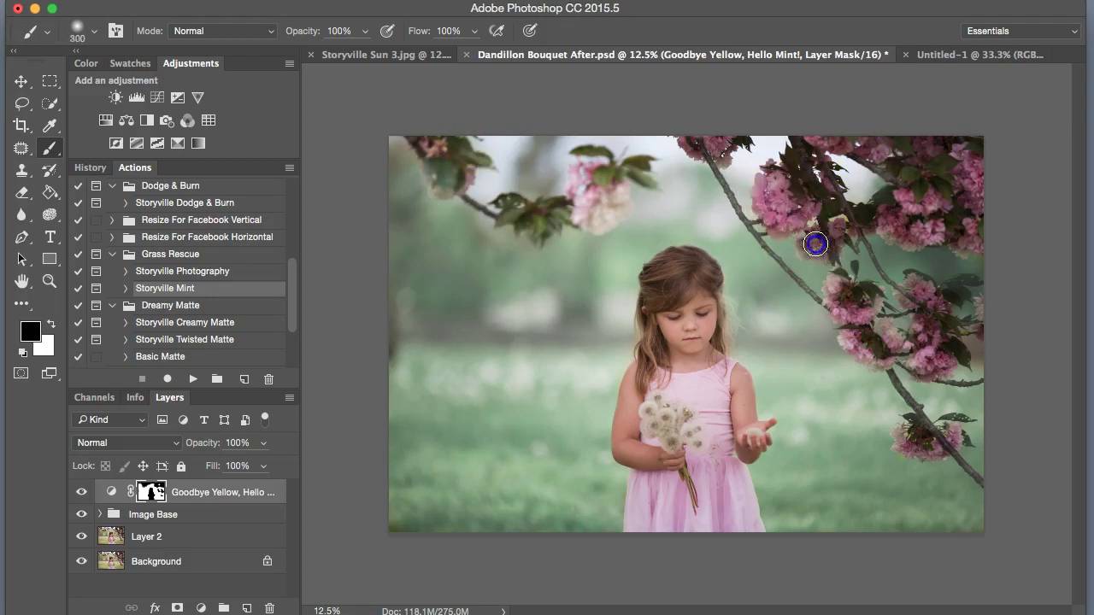
Step: Reduce the brush to 200 and mask the mint effect off the lowest blossom cluster and the upper-left blossoms and leaves
{"action": "key", "text": "bracketleft"}
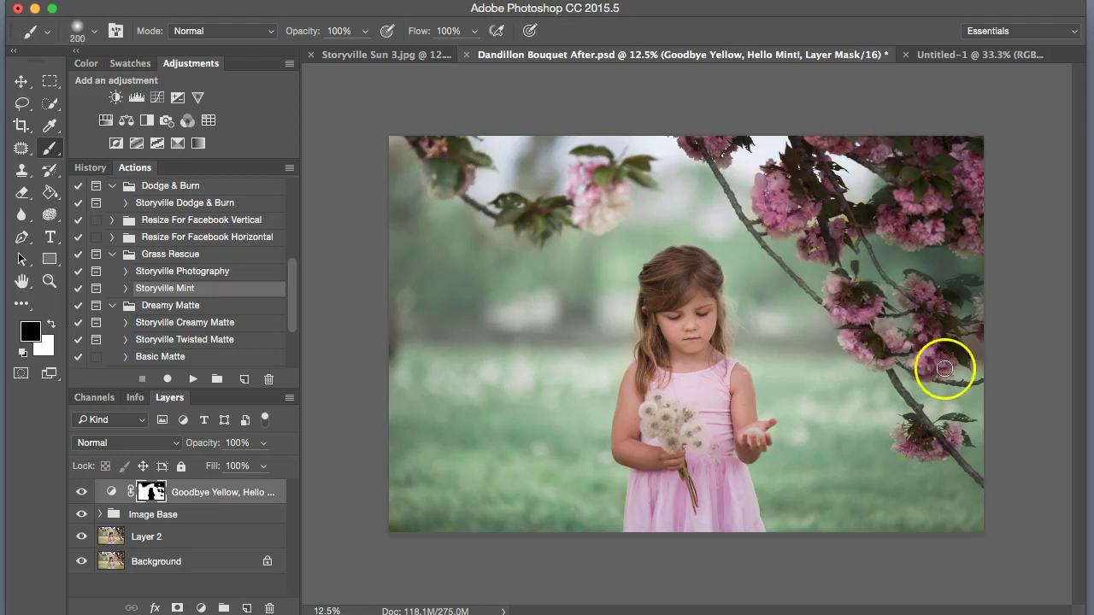
{"action": "left_click", "coordinate": [921, 445]}
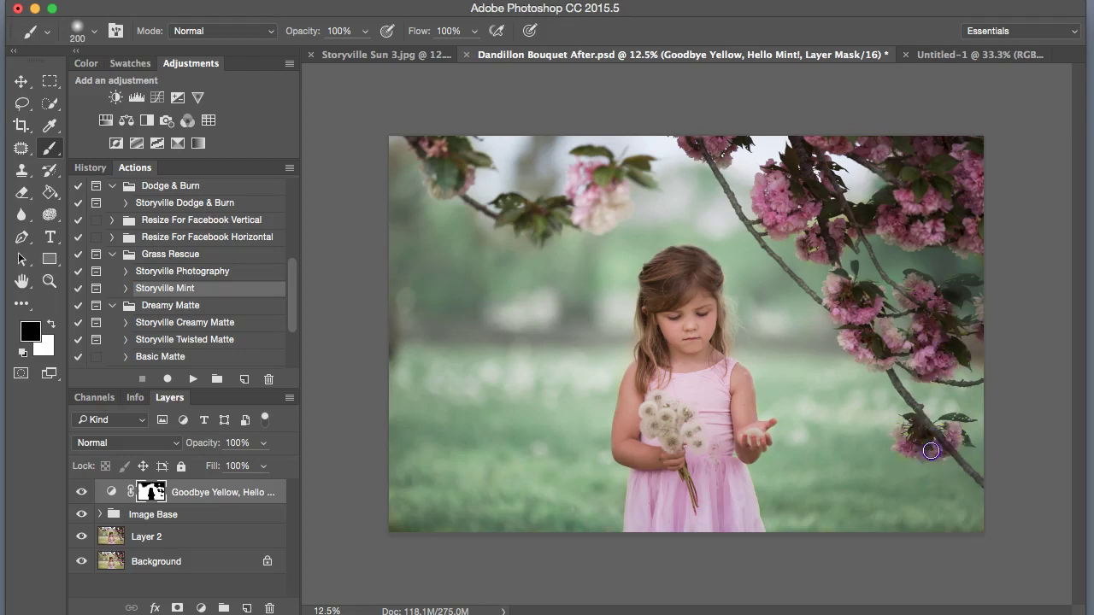
{"action": "left_click_drag", "start_coordinate": [505, 199], "coordinate": [436, 160]}
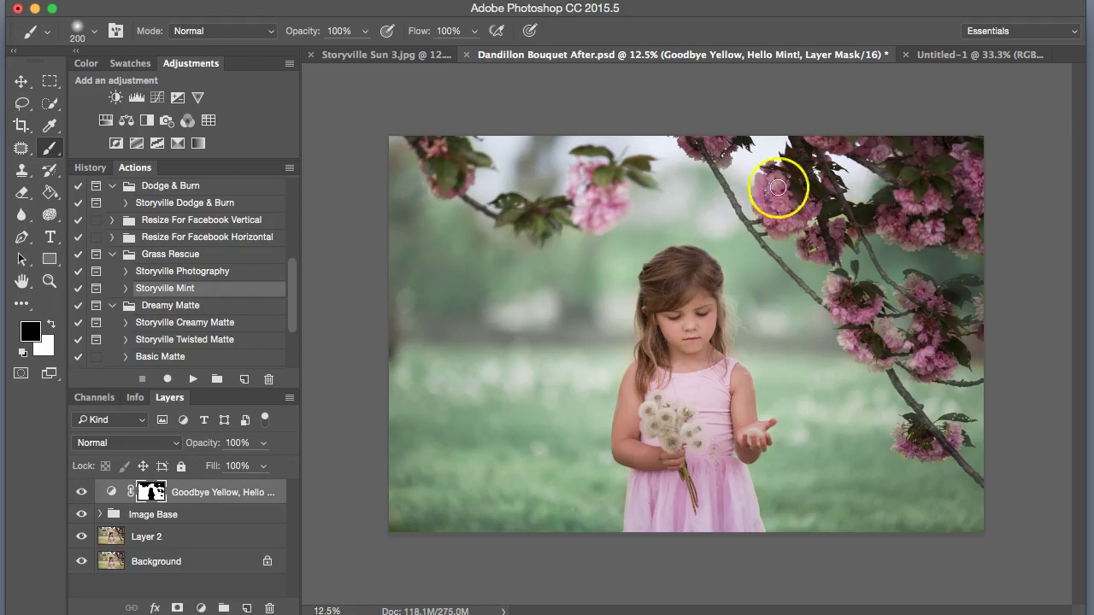
Step: Erase the mint effect from the remaining blossoms and leaves along the right-hand branches
{"action": "left_click_drag", "start_coordinate": [777, 176], "coordinate": [730, 149]}
{"action": "left_click_drag", "start_coordinate": [839, 251], "coordinate": [802, 197]}
{"action": "left_click", "coordinate": [944, 140]}
{"action": "mouse_move", "coordinate": [970, 321]}
{"action": "left_mouse_down"}
{"action": "mouse_move", "coordinate": [986, 303]}
{"action": "mouse_move", "coordinate": [975, 312]}
{"action": "left_mouse_up"}
{"action": "left_click", "coordinate": [910, 298]}
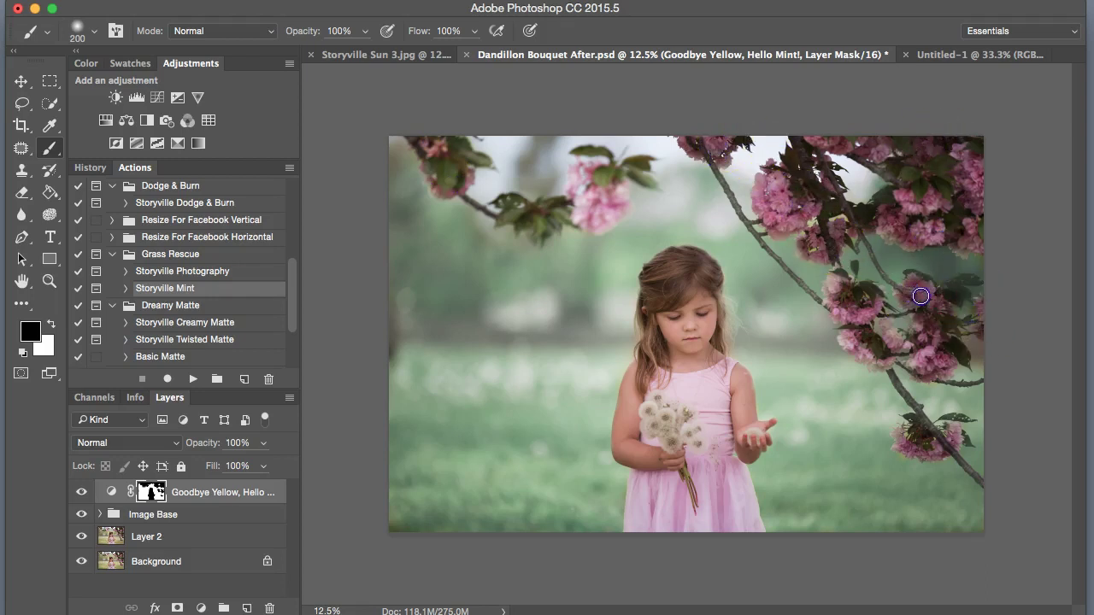
{"action": "left_click", "coordinate": [910, 372]}
{"action": "mouse_move", "coordinate": [910, 374]}
{"action": "left_mouse_down"}
{"action": "mouse_move", "coordinate": [870, 334]}
{"action": "mouse_move", "coordinate": [859, 297]}
{"action": "left_mouse_up"}
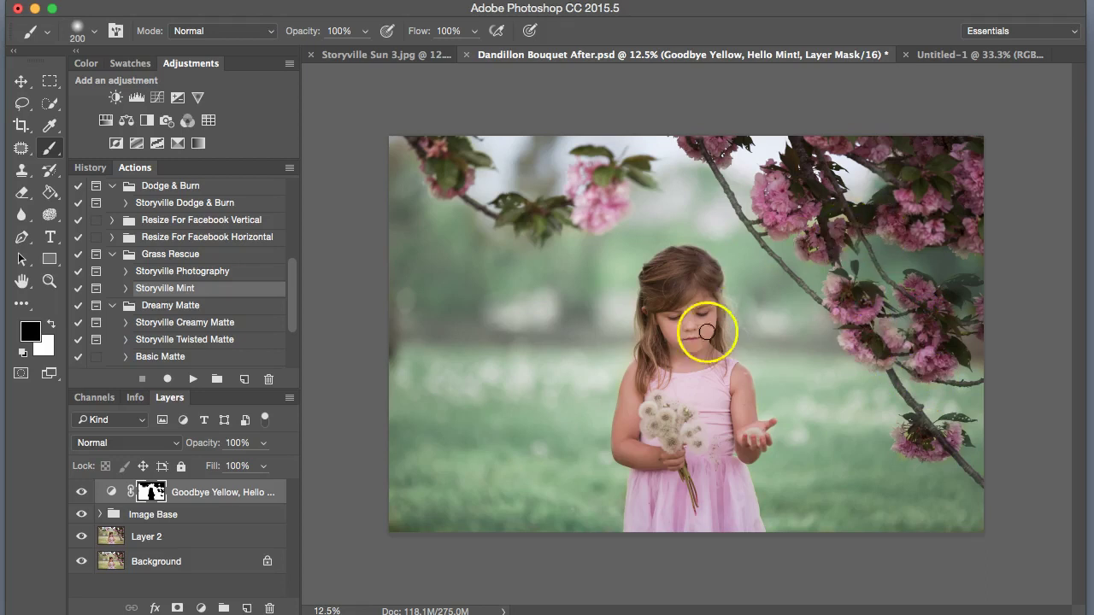
Step: Compare the image with and without the mint layer, and try lowering that layer's opacity to about 71%
{"action": "left_click", "coordinate": [82, 493]}
{"action": "left_click", "coordinate": [81, 491]}
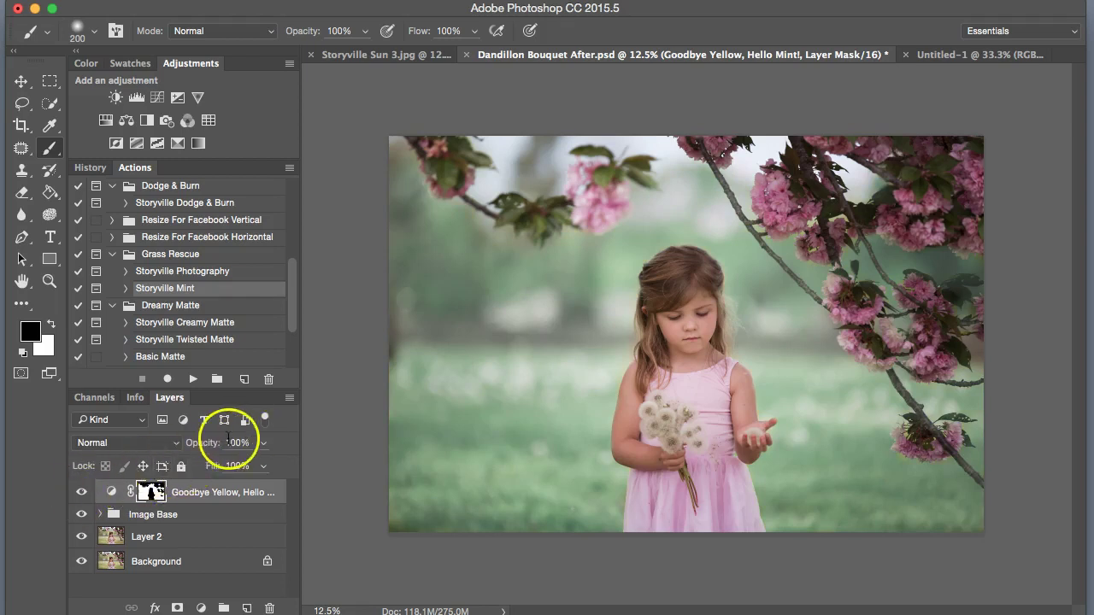
{"action": "left_click_drag", "start_coordinate": [210, 443], "coordinate": [164, 450]}
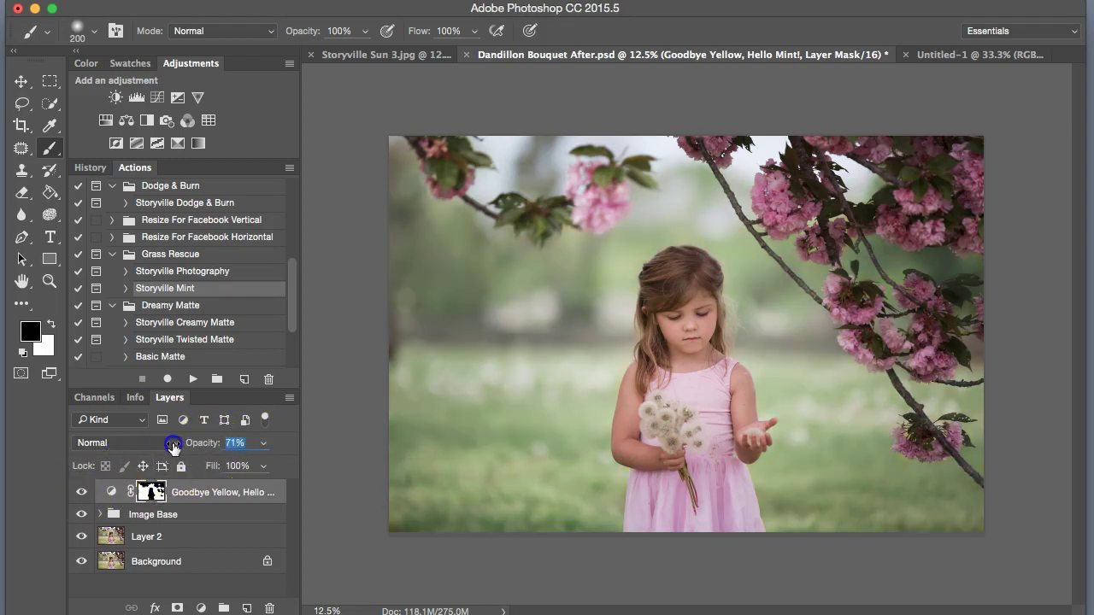
{"action": "left_click", "coordinate": [82, 490]}
{"action": "left_click", "coordinate": [91, 490]}
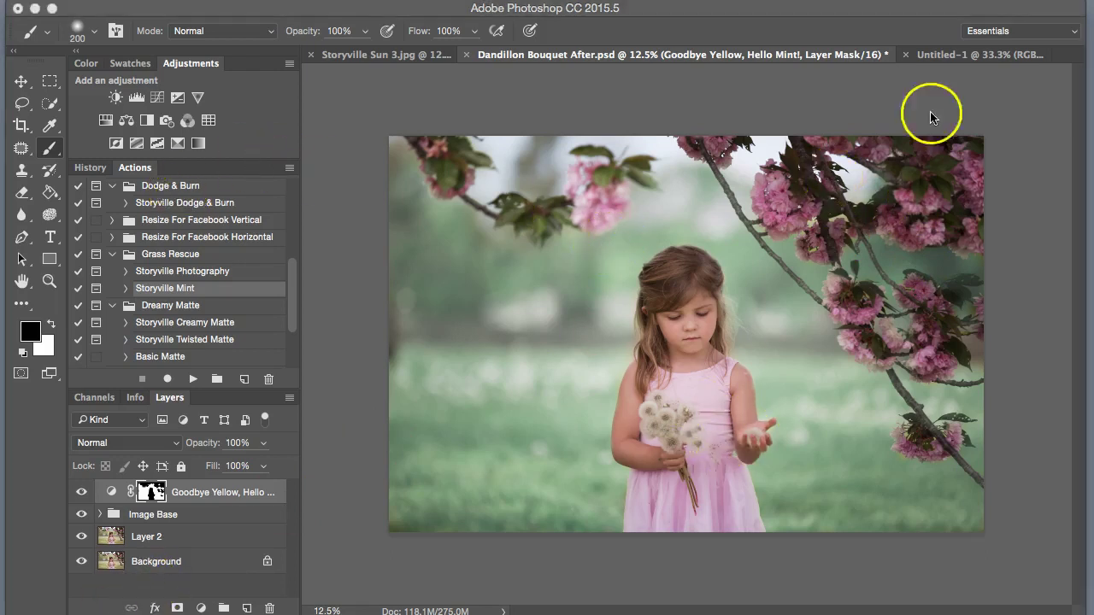
Step: Add a Hue/Saturation adjustment layer and set its Magentas to hue +34, saturation +41 and lightness +23
{"action": "left_click", "coordinate": [105, 121]}
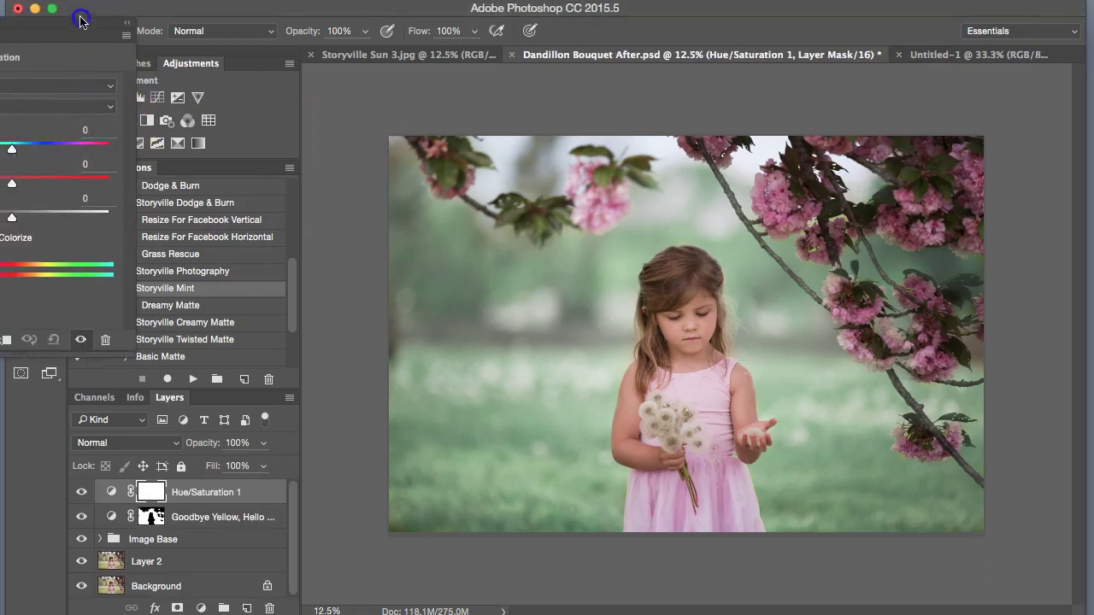
{"action": "left_click_drag", "start_coordinate": [81, 15], "coordinate": [379, 101]}
{"action": "left_click", "coordinate": [257, 166]}
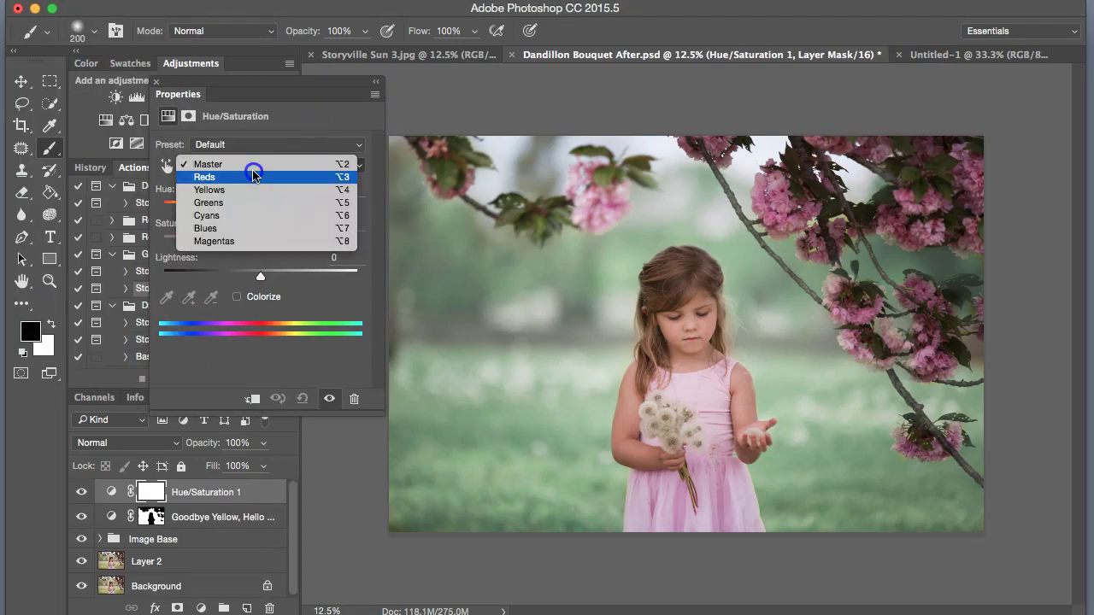
{"action": "left_click_drag", "start_coordinate": [253, 211], "coordinate": [305, 228]}
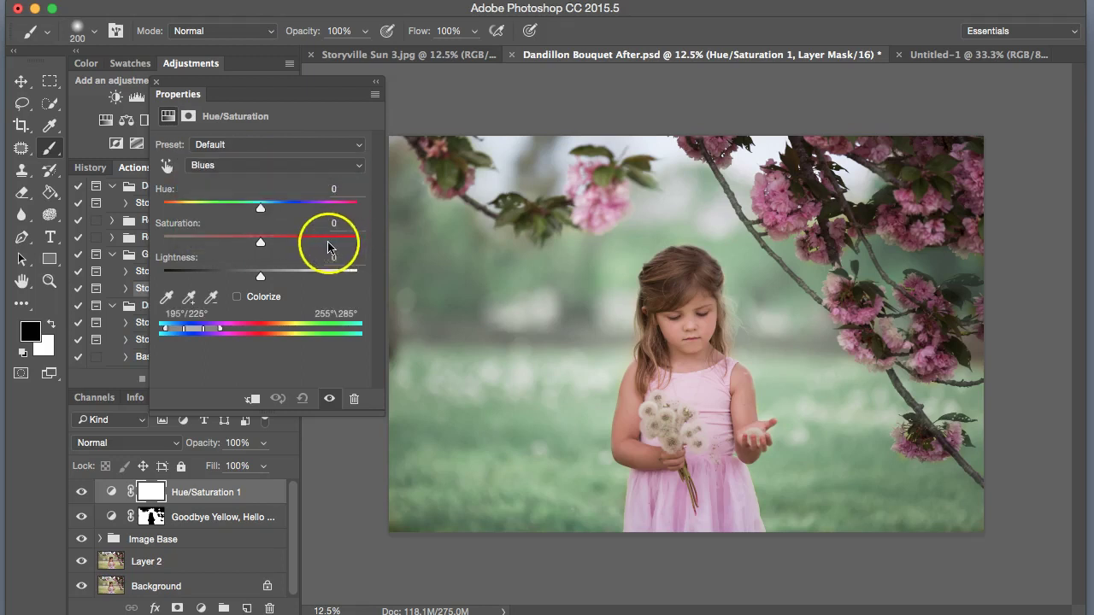
{"action": "left_click", "coordinate": [283, 170]}
{"action": "left_click", "coordinate": [276, 177]}
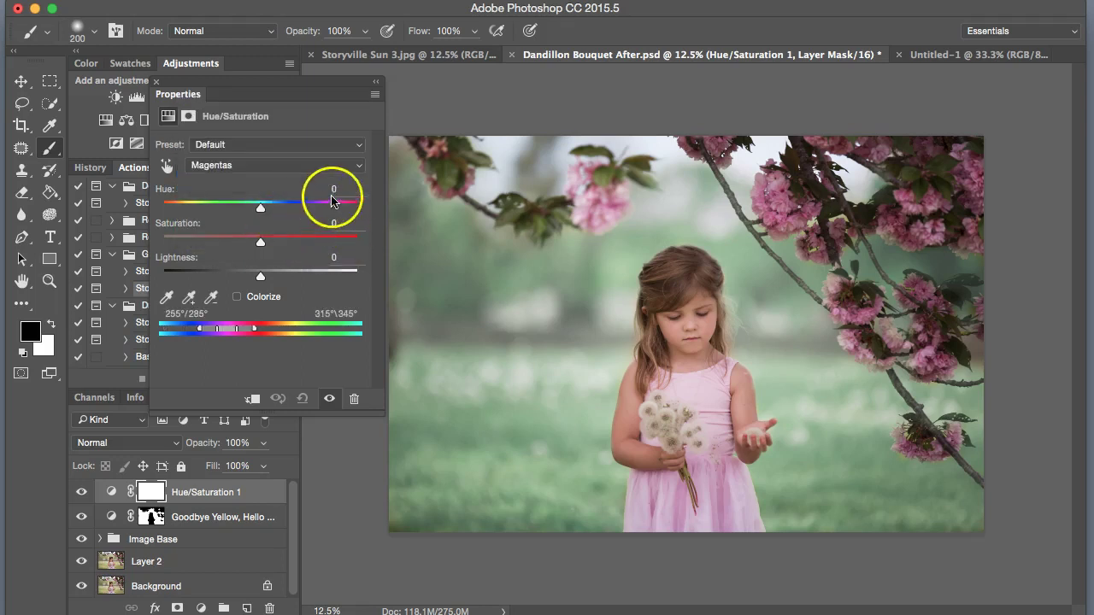
{"action": "left_click", "coordinate": [261, 213]}
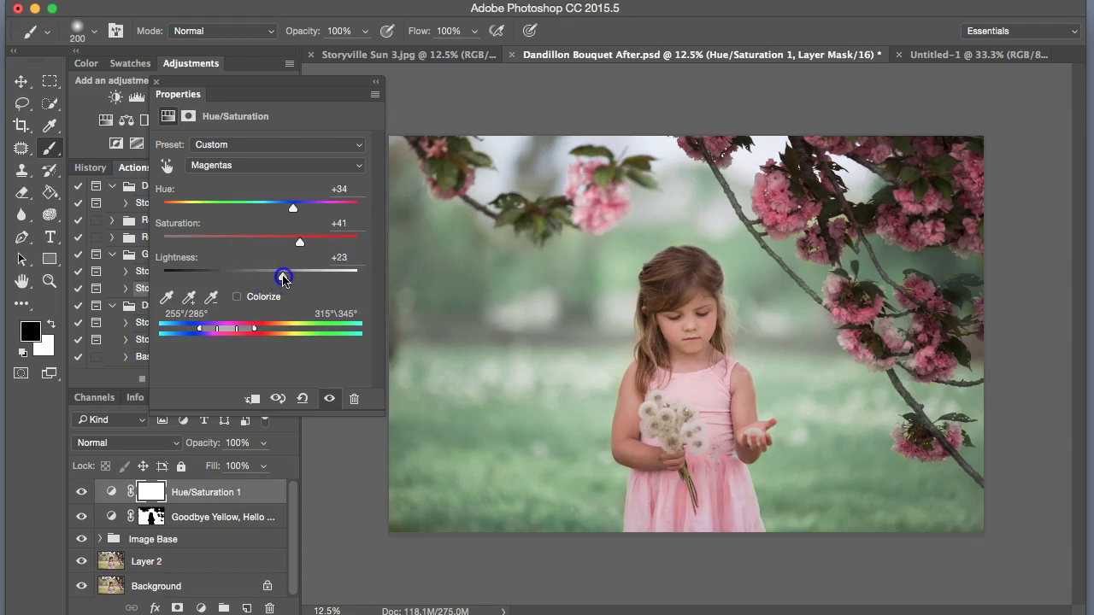
Step: Compare the blossoms and dress with the Hue/Saturation adjustment hidden and shown
{"action": "left_click", "coordinate": [328, 401]}
{"action": "left_click", "coordinate": [327, 402]}
{"action": "left_click", "coordinate": [327, 401]}
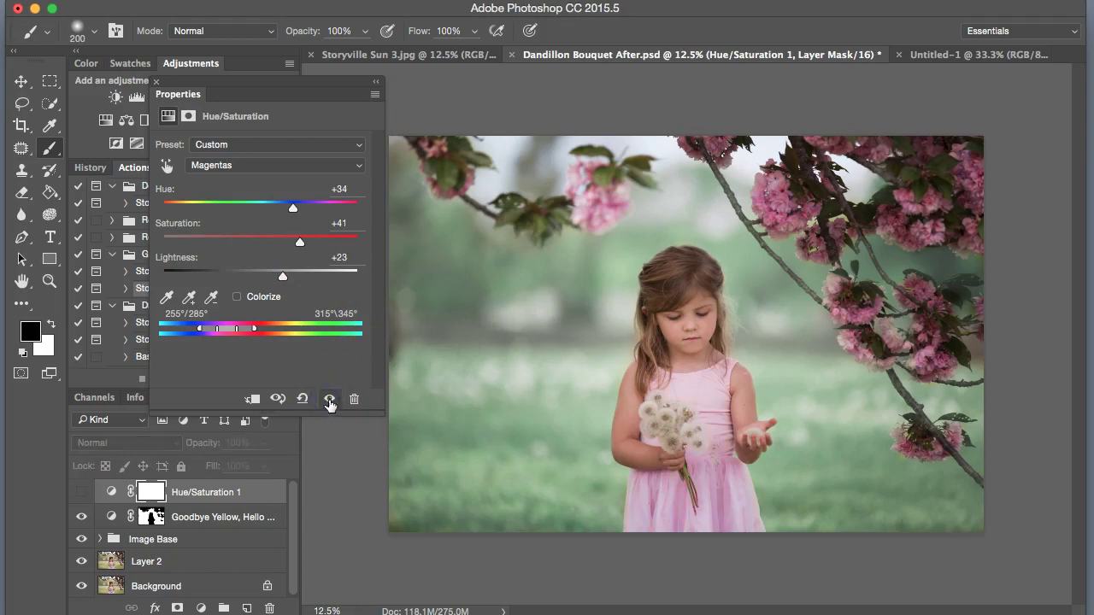
{"action": "left_click", "coordinate": [329, 400]}
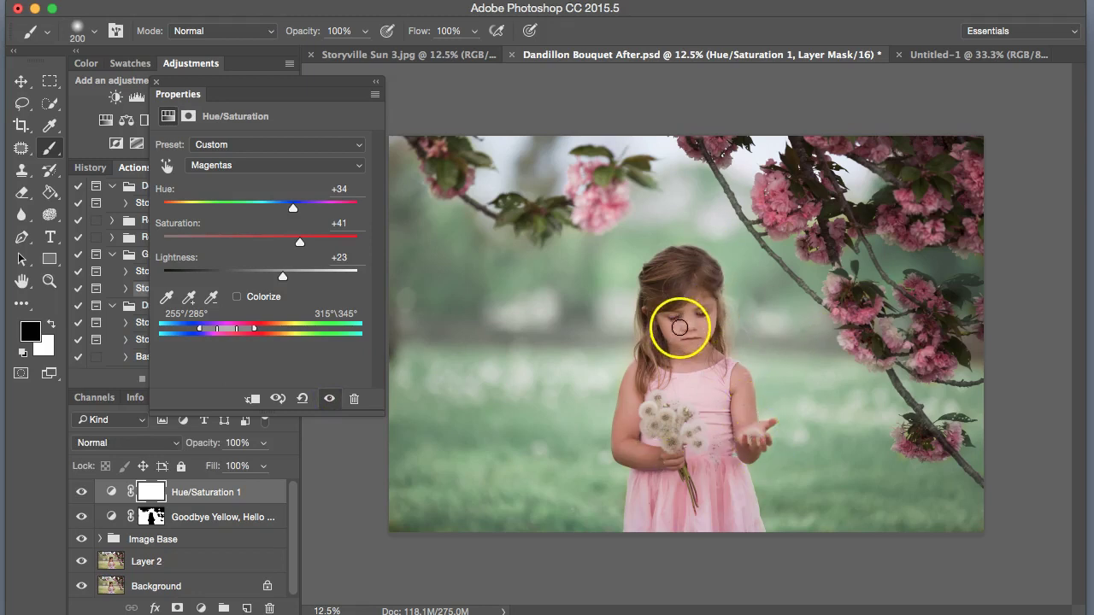
Step: Inspect the girl's face and dress up close with and without the Hue/Saturation adjustment, and close its settings
{"action": "key", "text": "super+equal"}
{"action": "key", "text": "super+equal"}
{"action": "key", "text": "super+equal"}
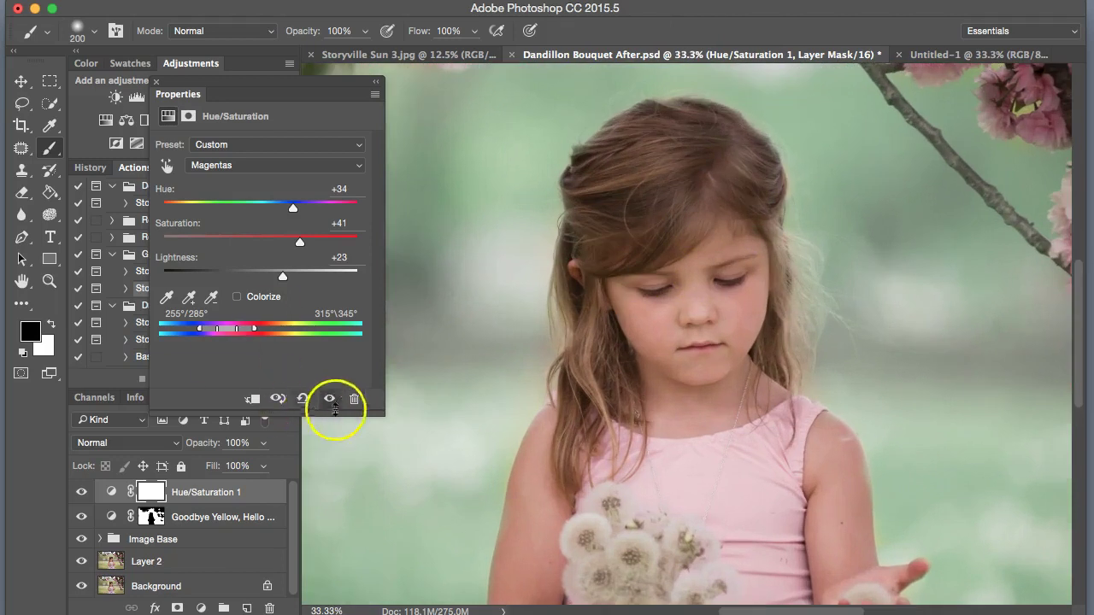
{"action": "left_click", "coordinate": [330, 402]}
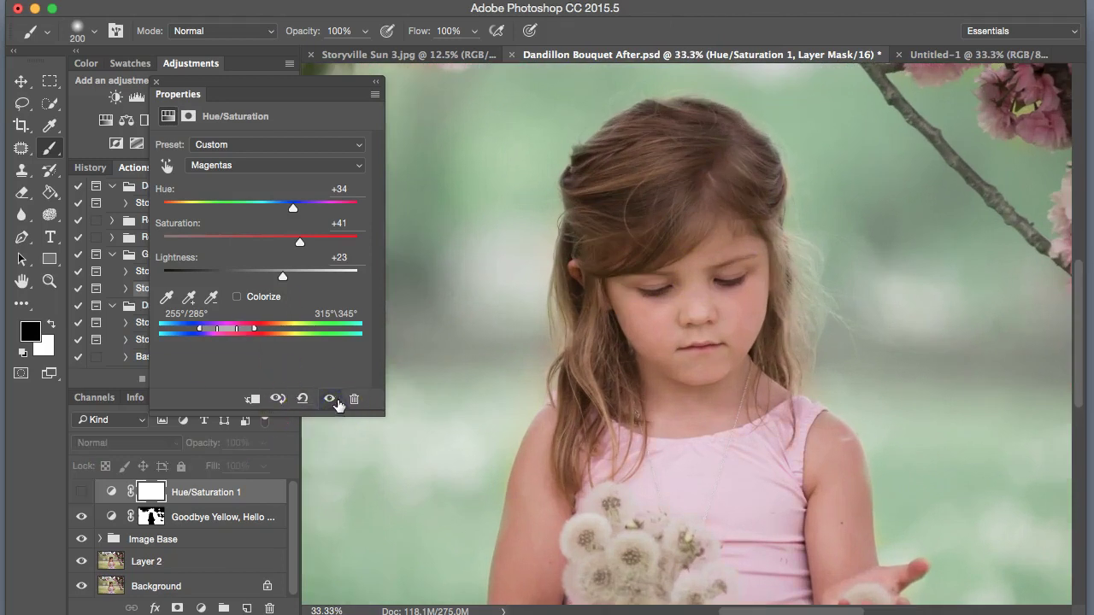
{"action": "left_click", "coordinate": [329, 400]}
{"action": "left_click", "coordinate": [330, 399]}
{"action": "left_click", "coordinate": [331, 399]}
{"action": "key", "text": "super+minus"}
{"action": "key", "text": "super+minus"}
{"action": "key", "text": "super+minus"}
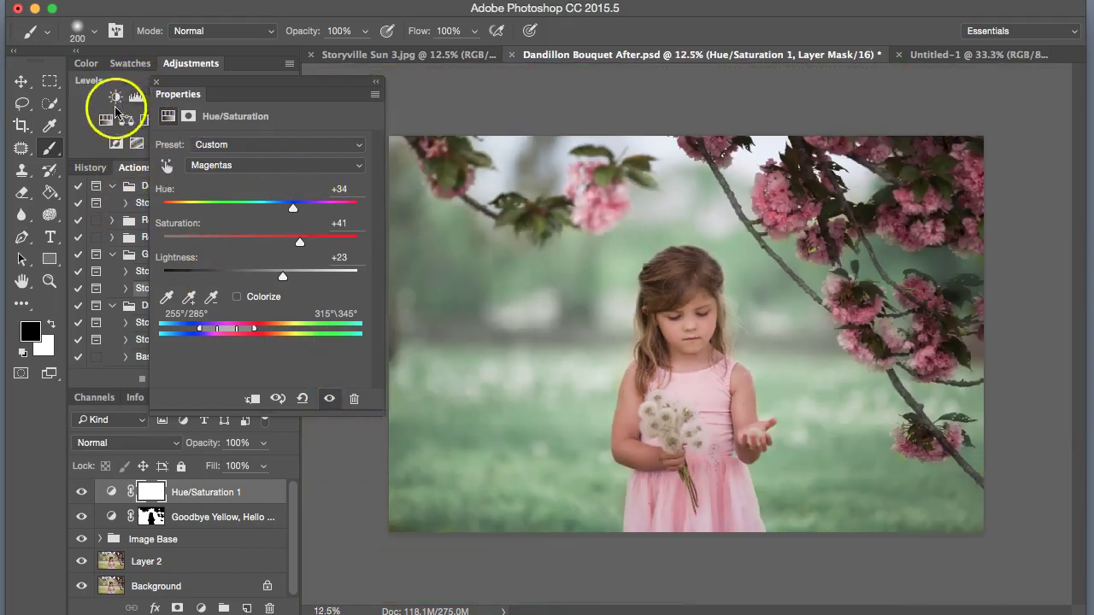
{"action": "left_click", "coordinate": [157, 82]}
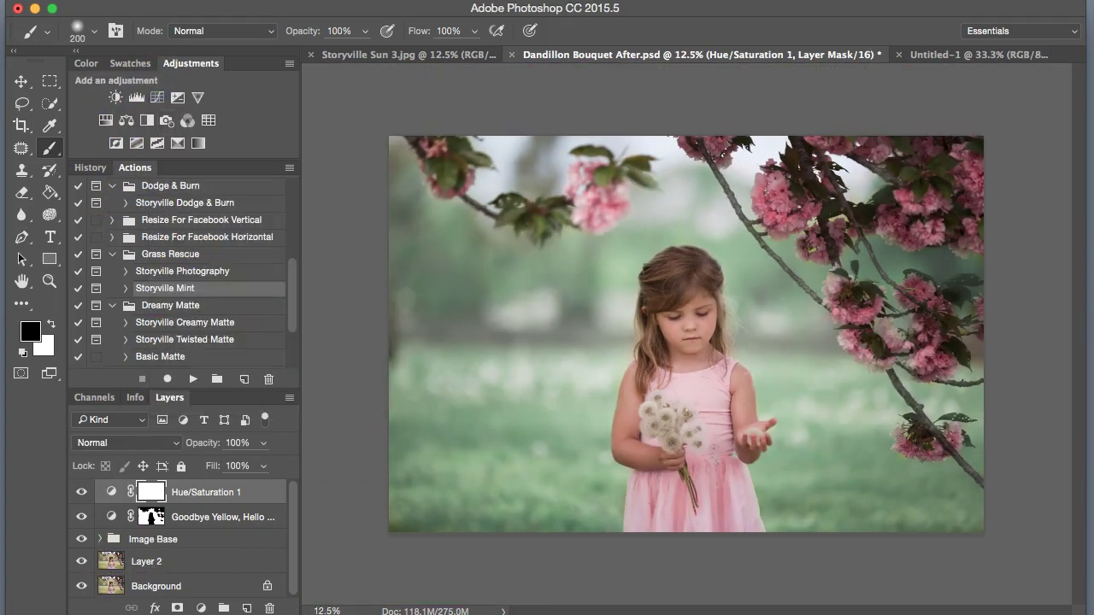
{"action": "left_click", "coordinate": [217, 325]}
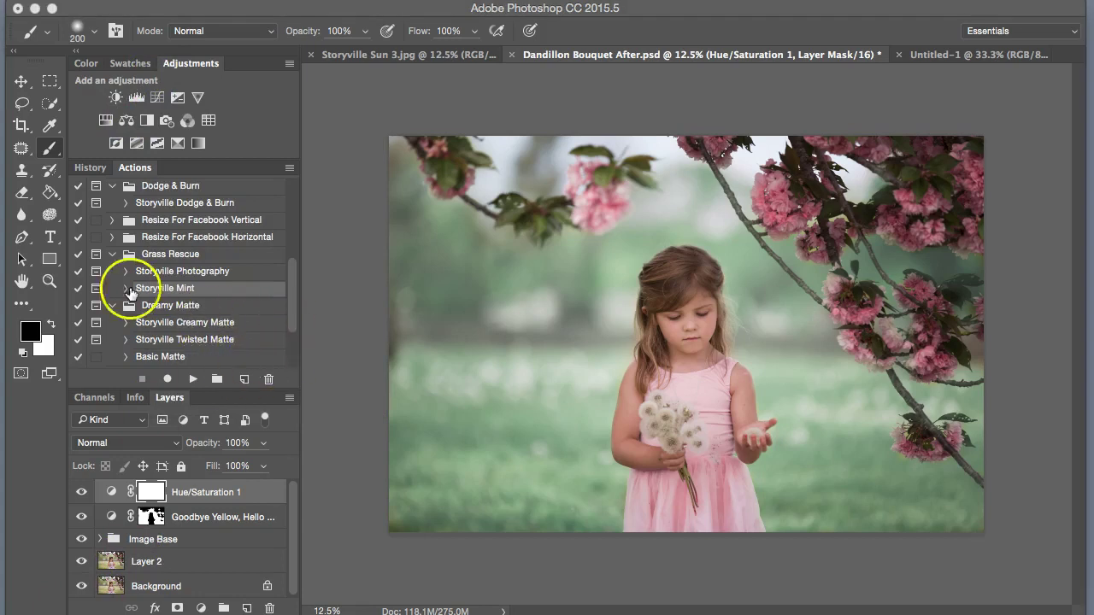
{"action": "left_click", "coordinate": [193, 342]}
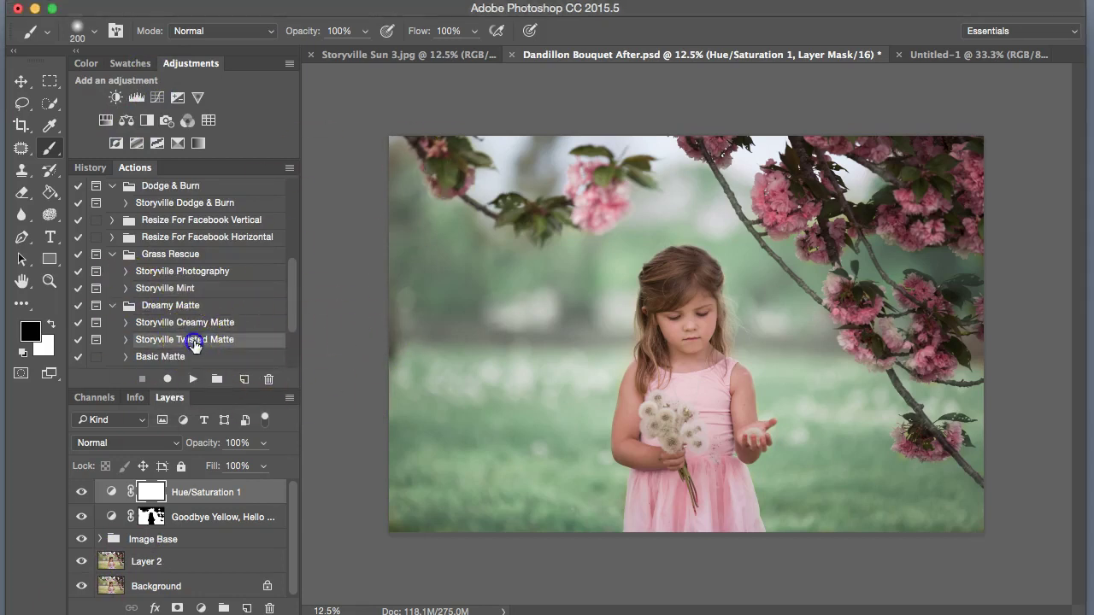
{"action": "left_click", "coordinate": [193, 378]}
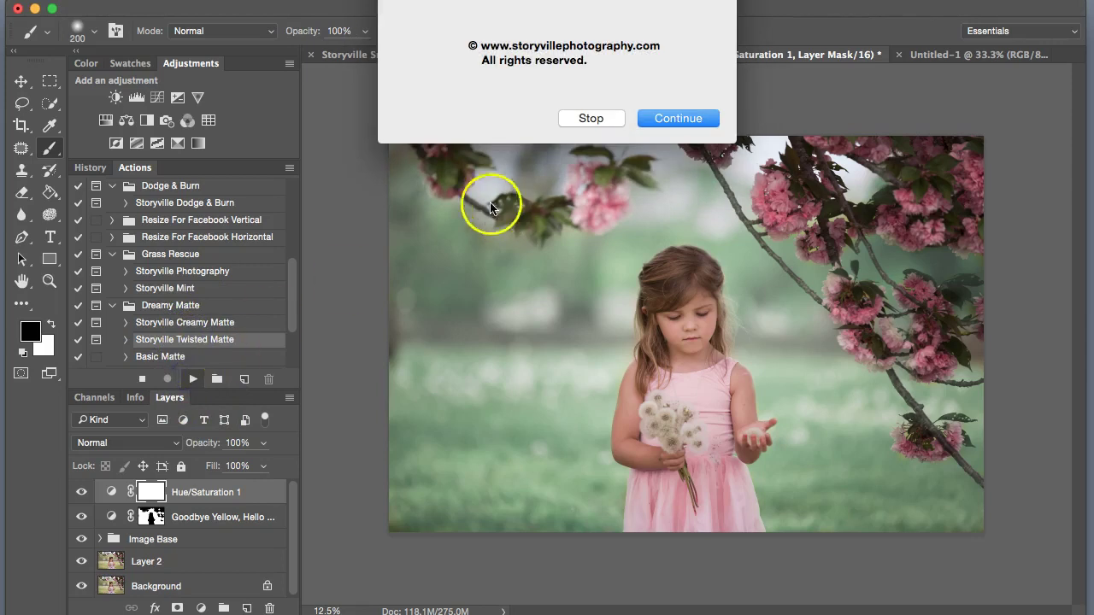
{"action": "left_click", "coordinate": [590, 117]}
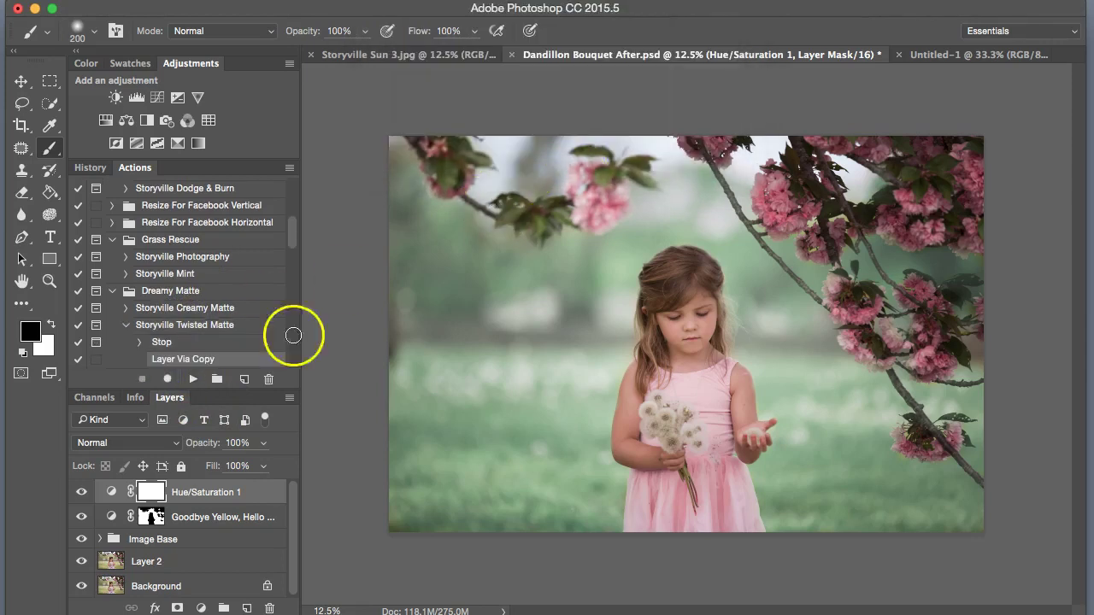
Step: Run the Storyville Twisted Matte action from its first command with Layer 2 as the active layer
{"action": "left_click", "coordinate": [111, 569]}
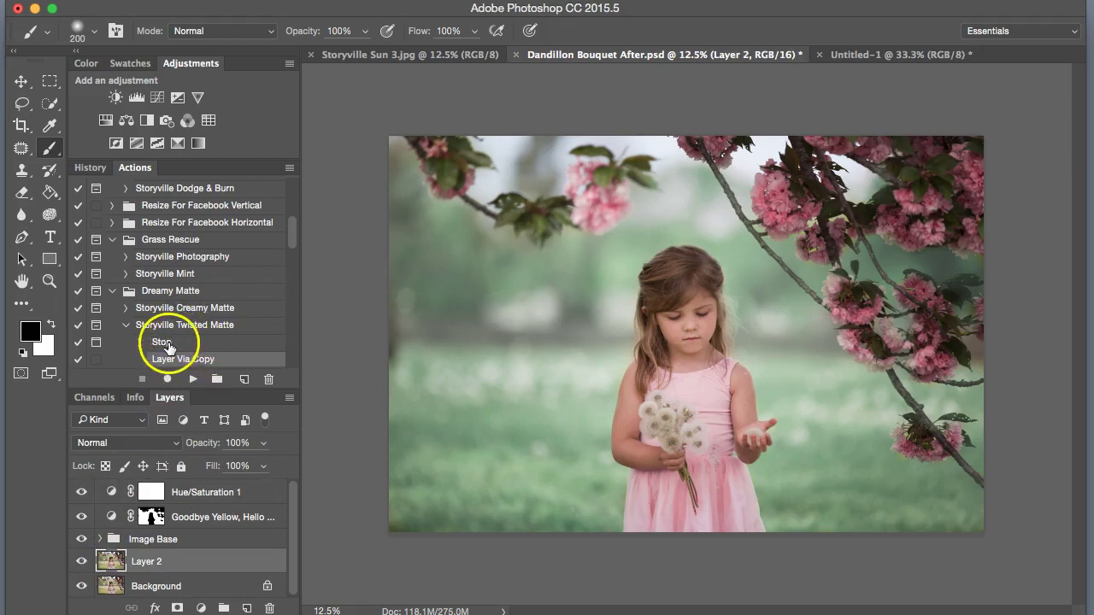
{"action": "left_click", "coordinate": [163, 343]}
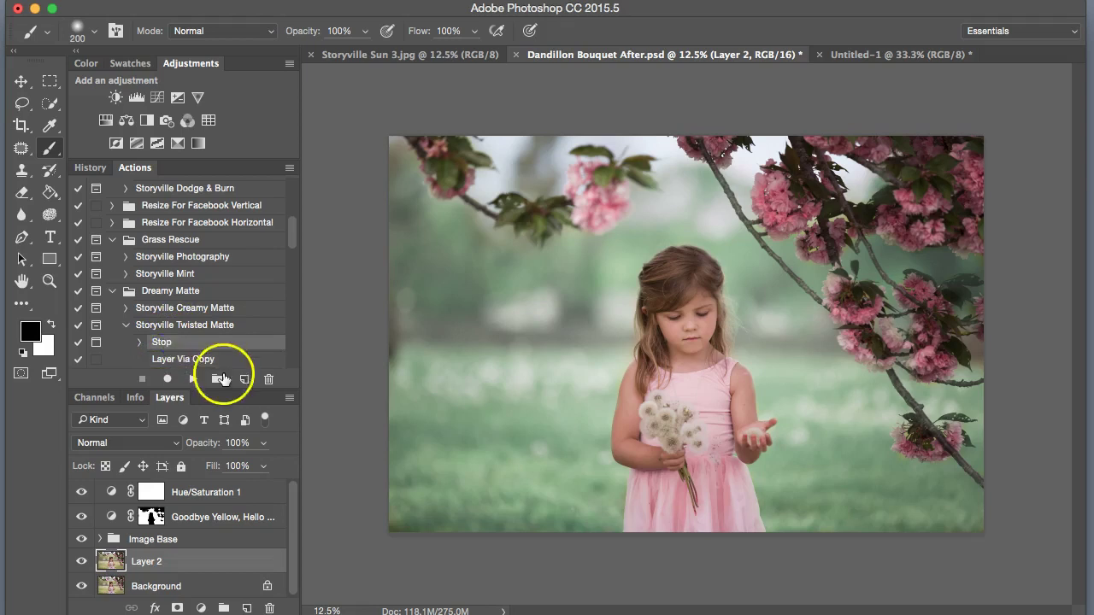
{"action": "left_click", "coordinate": [195, 381]}
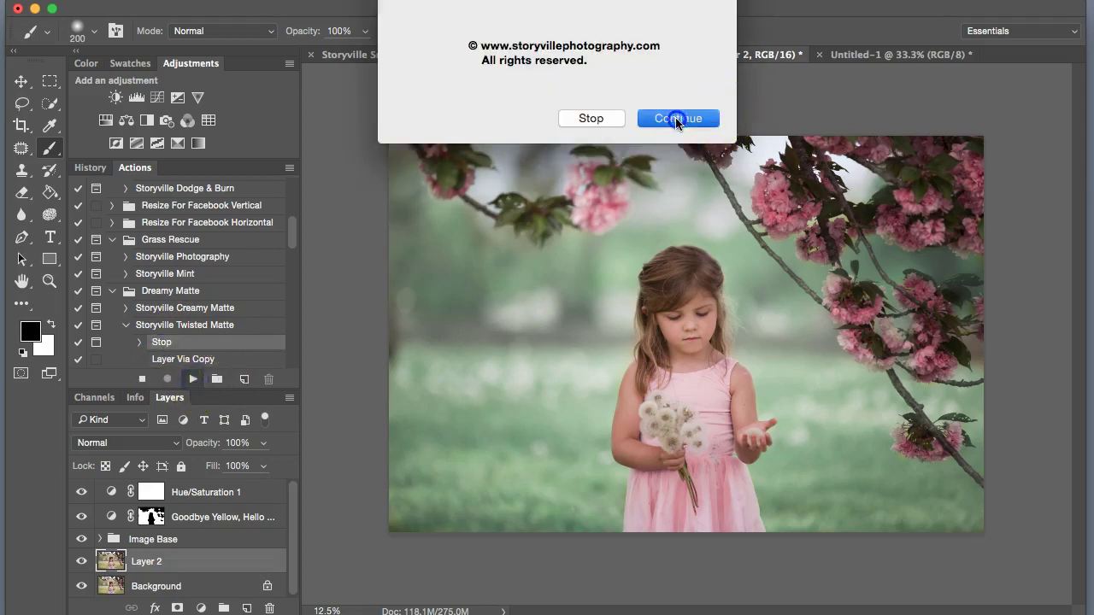
{"action": "left_click", "coordinate": [699, 115]}
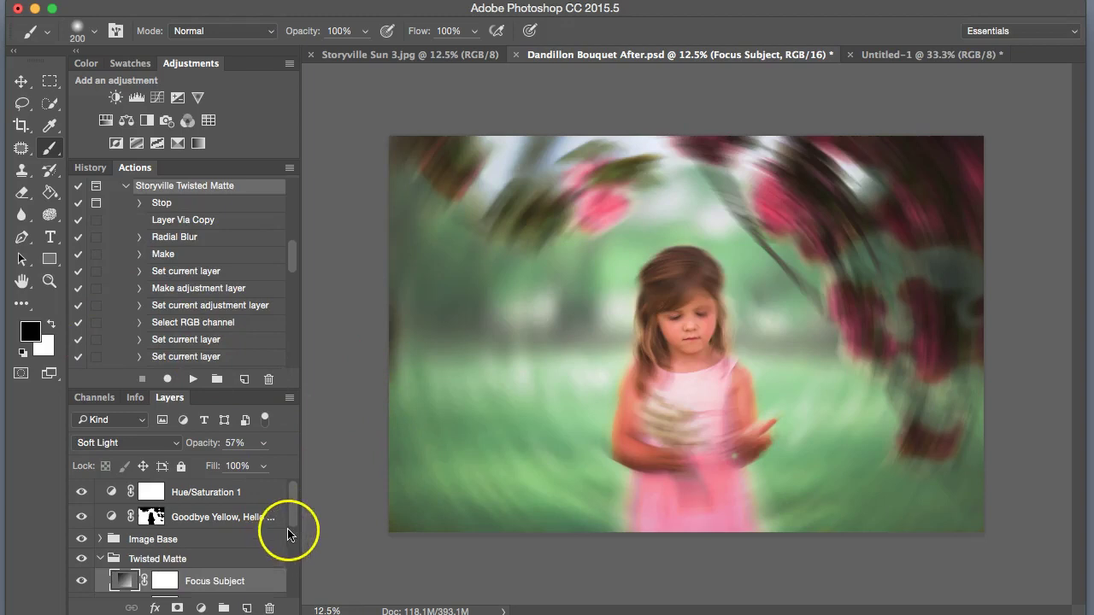
Step: Lower the opacity of the Twisted Matte Base layer to 26%
{"action": "left_click_drag", "start_coordinate": [297, 563], "coordinate": [293, 591]}
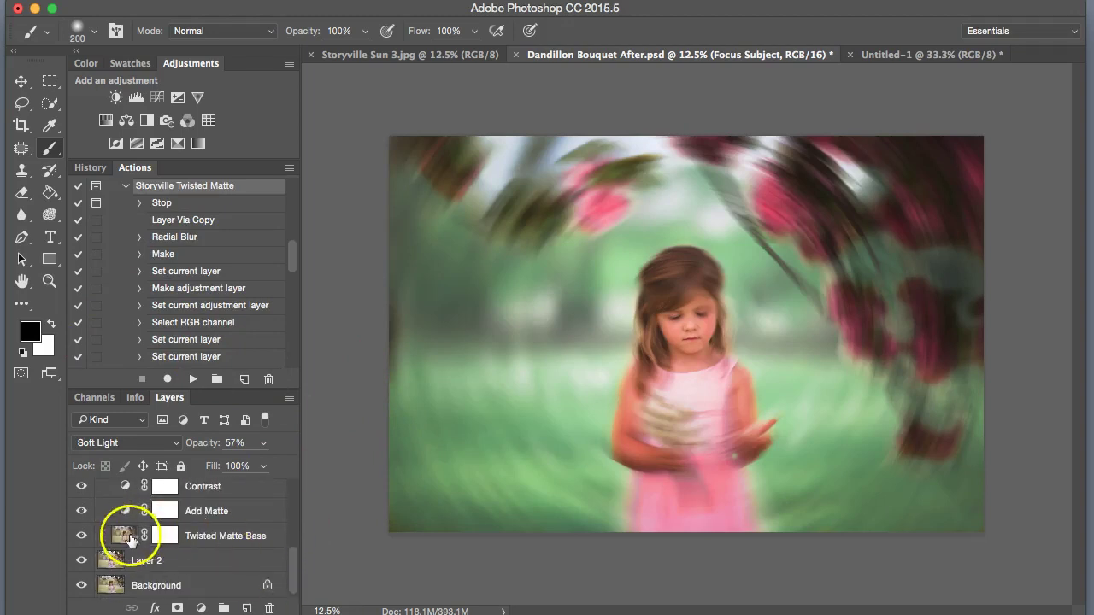
{"action": "left_click", "coordinate": [124, 536]}
{"action": "left_click", "coordinate": [190, 442]}
{"action": "left_click_drag", "start_coordinate": [190, 442], "coordinate": [143, 444]}
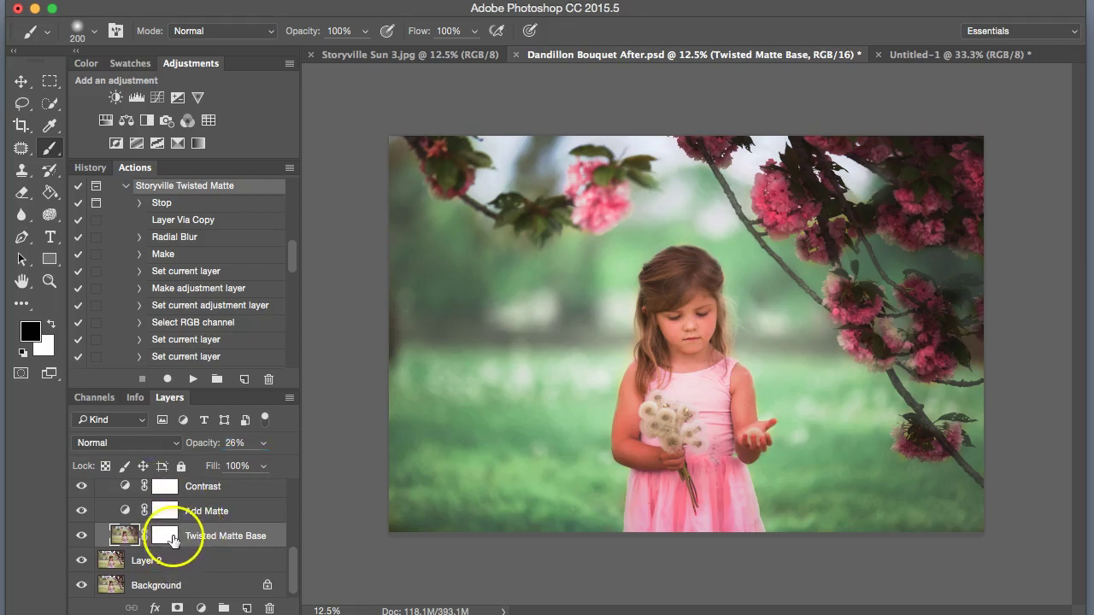
Step: Lower the Add Matte layer's opacity to 24% and the Contrast layer's opacity to about 72%
{"action": "scroll", "coordinate": [288, 563], "scroll_direction": "up", "scroll_amount": 2}
{"action": "left_click", "coordinate": [126, 557]}
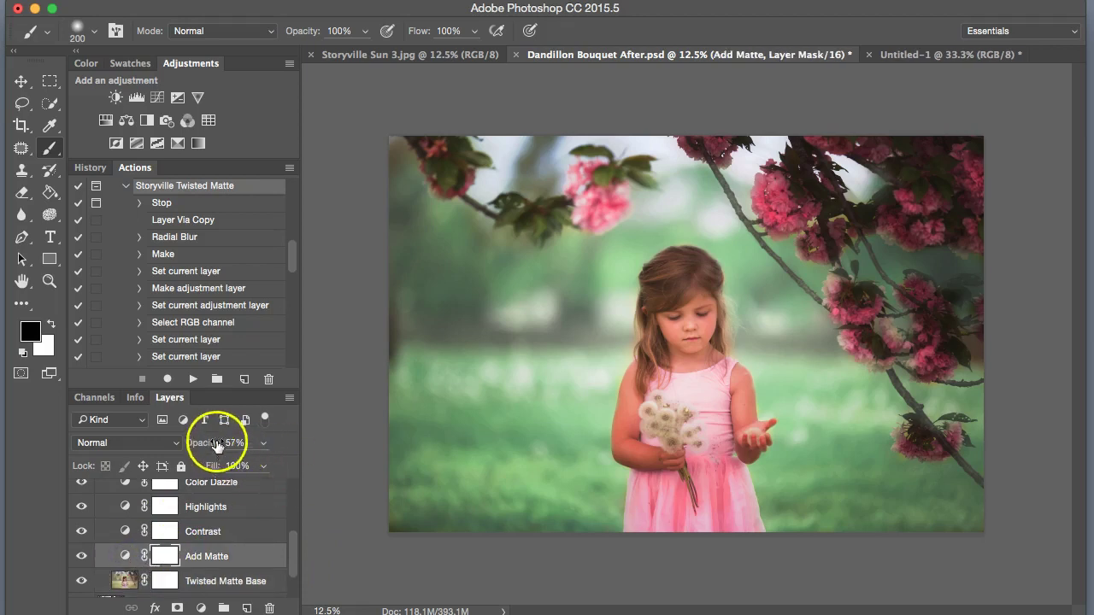
{"action": "left_click_drag", "start_coordinate": [216, 442], "coordinate": [199, 443]}
{"action": "mouse_move", "coordinate": [221, 440]}
{"action": "left_mouse_down"}
{"action": "mouse_move", "coordinate": [303, 470]}
{"action": "mouse_move", "coordinate": [173, 531]}
{"action": "mouse_move", "coordinate": [208, 470]}
{"action": "mouse_move", "coordinate": [203, 448]}
{"action": "left_mouse_up"}
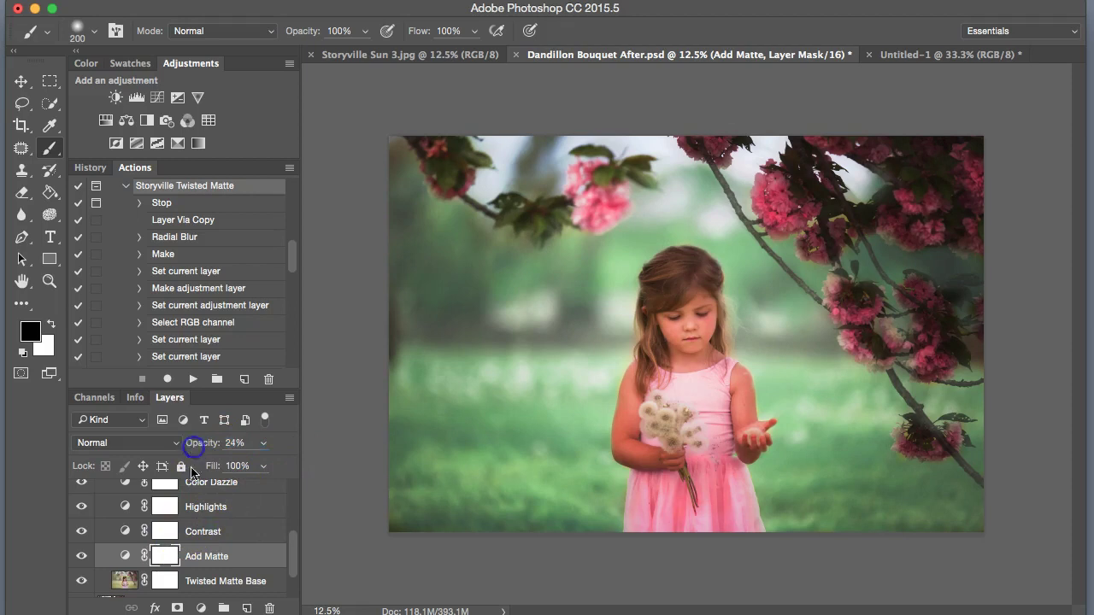
{"action": "left_click", "coordinate": [128, 528]}
{"action": "left_click", "coordinate": [203, 444]}
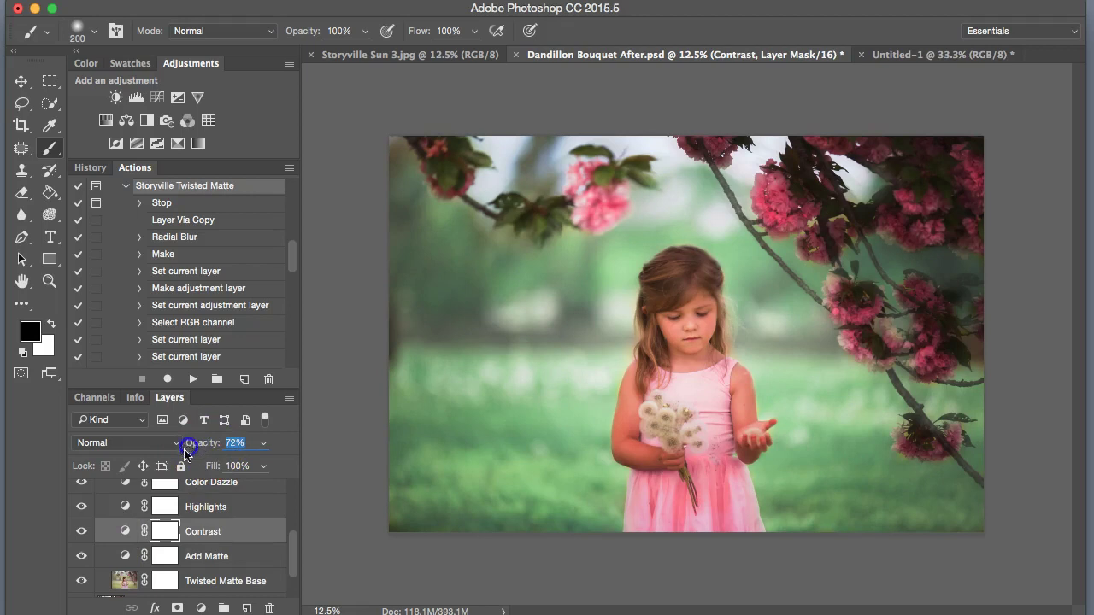
Step: Lower the Highlights layer's opacity to about 35% and hide the Color Dazzle layer
{"action": "left_click", "coordinate": [265, 536]}
{"action": "left_click_drag", "start_coordinate": [288, 560], "coordinate": [288, 534]}
{"action": "left_click", "coordinate": [128, 560]}
{"action": "left_click_drag", "start_coordinate": [208, 448], "coordinate": [197, 444]}
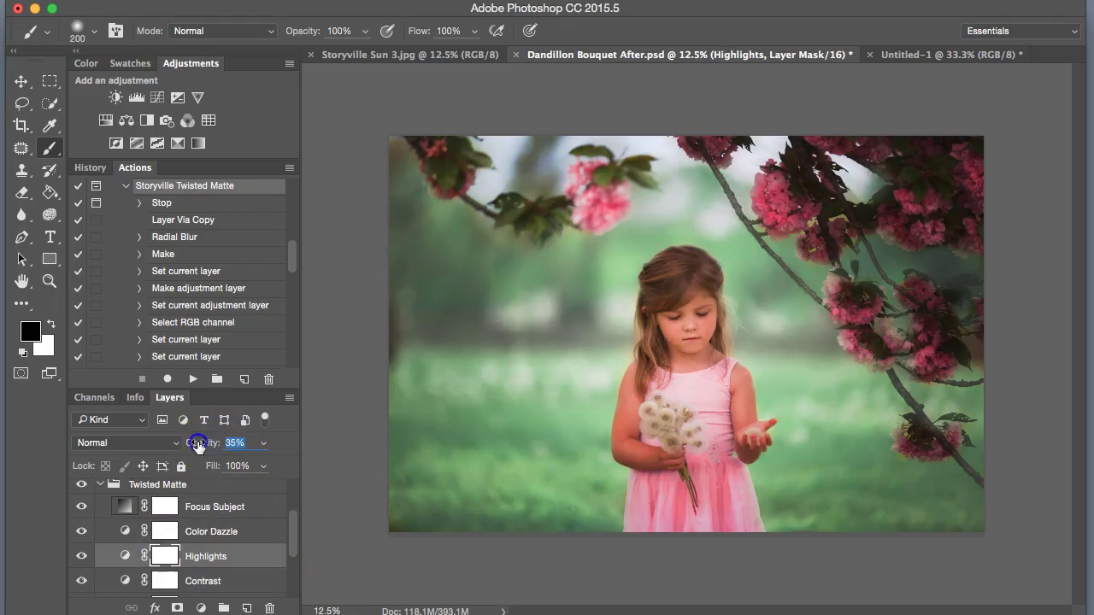
{"action": "left_click", "coordinate": [128, 532]}
{"action": "left_click", "coordinate": [81, 532]}
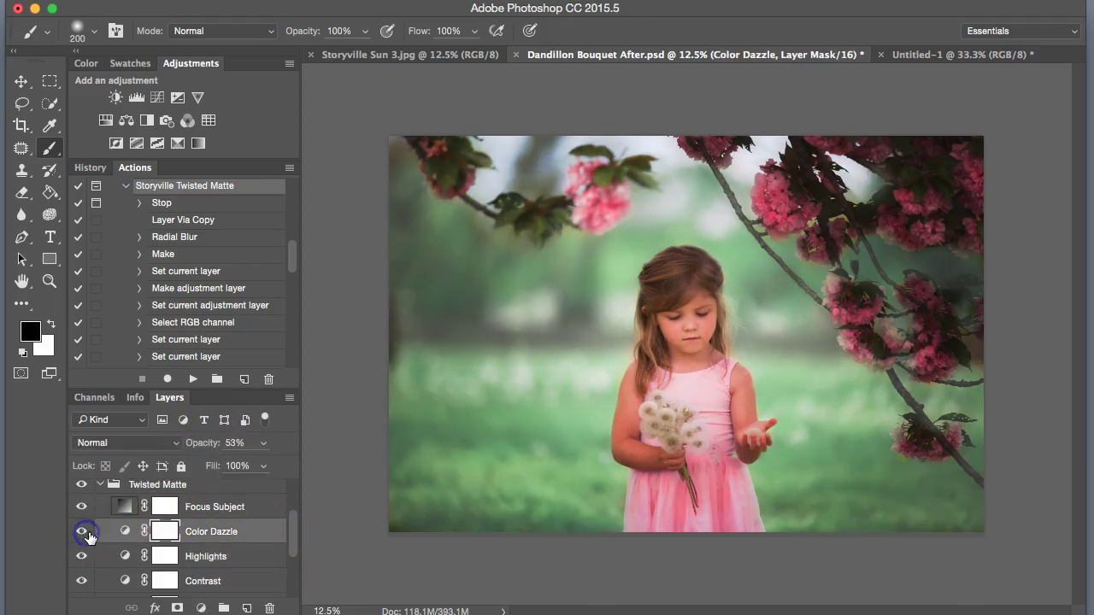
Step: Reposition the Focus Subject layer's radial gradient around the girl's head and adjust that layer's opacity
{"action": "double_click", "coordinate": [125, 506]}
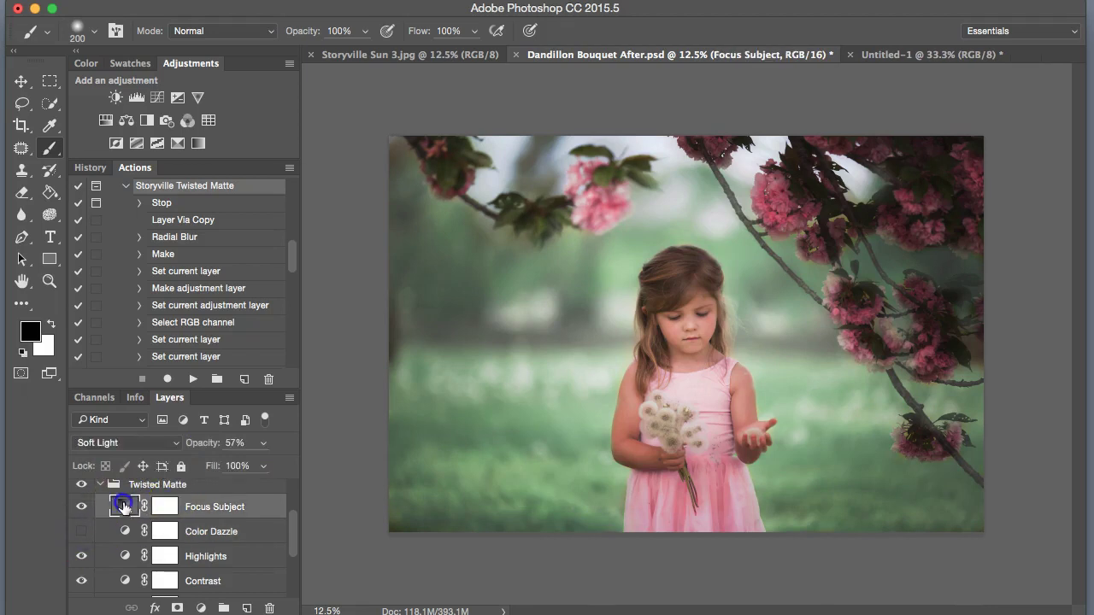
{"action": "left_click_drag", "start_coordinate": [737, 290], "coordinate": [706, 318]}
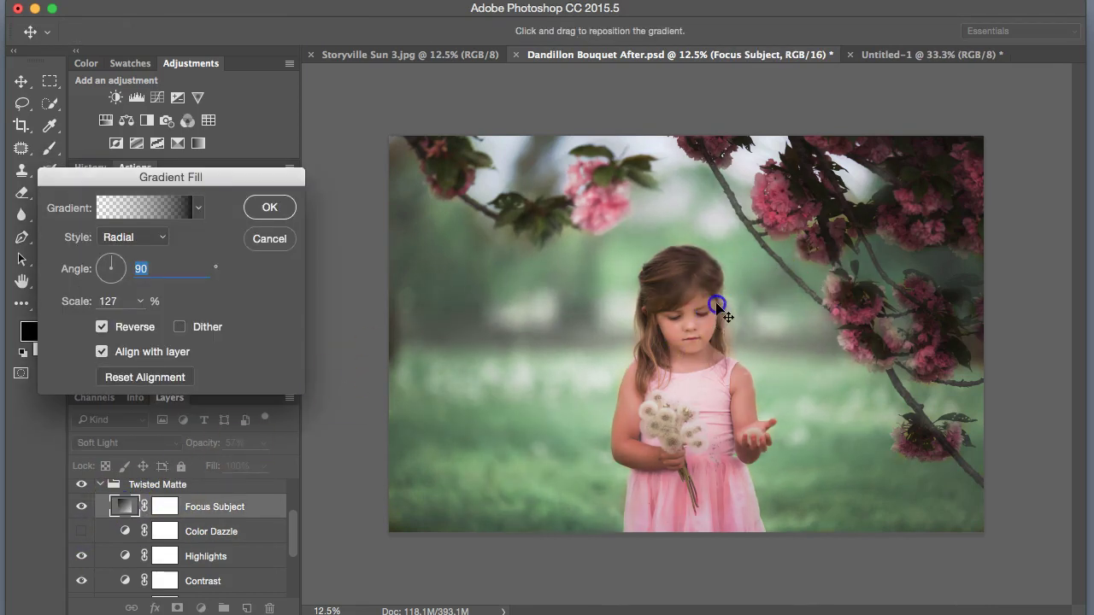
{"action": "left_click", "coordinate": [269, 206]}
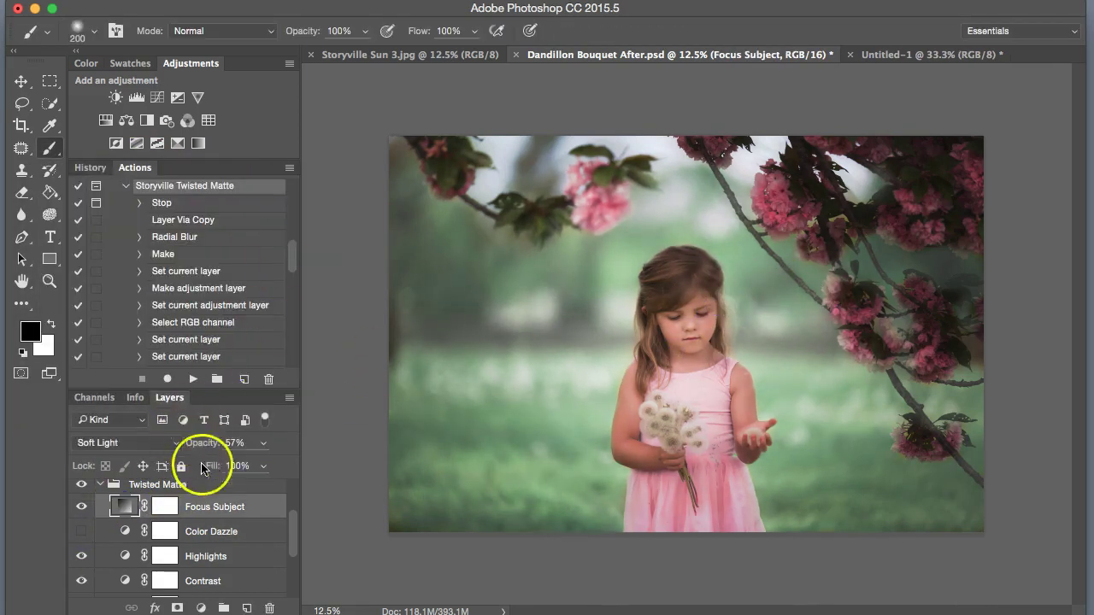
{"action": "left_click", "coordinate": [217, 449]}
{"action": "left_click_drag", "start_coordinate": [203, 449], "coordinate": [199, 449]}
Step: Mask the Twisted Matte Base blur off the girl's hair, face and upper body with a black brush of size 400
{"action": "left_click_drag", "start_coordinate": [288, 532], "coordinate": [288, 581]}
{"action": "left_click", "coordinate": [165, 535]}
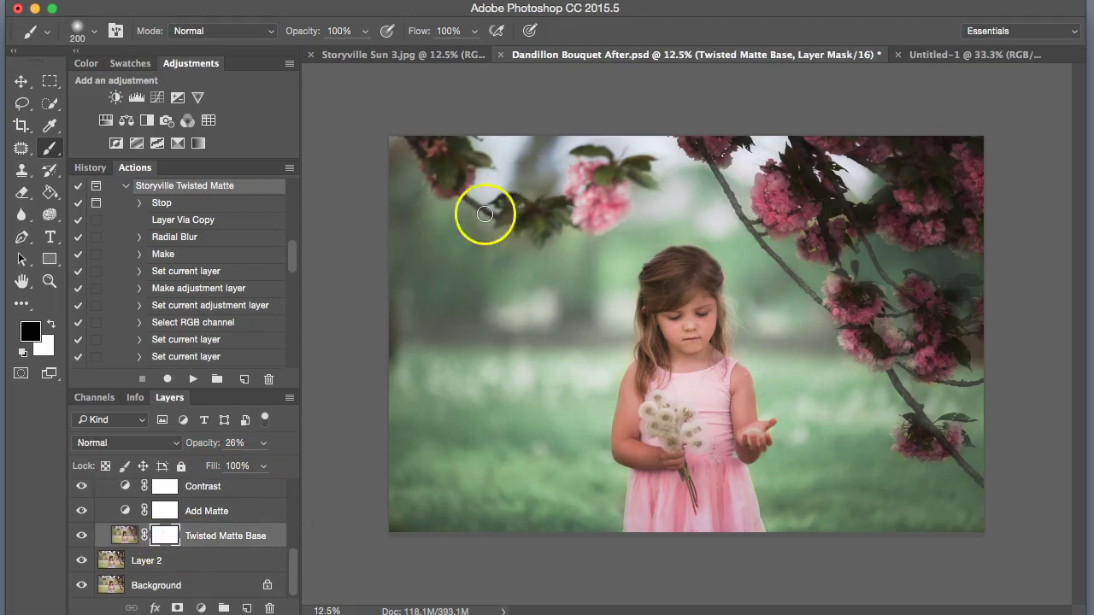
{"action": "key", "text": "super+plus"}
{"action": "key", "text": "super+plus"}
{"action": "key", "text": "super+plus"}
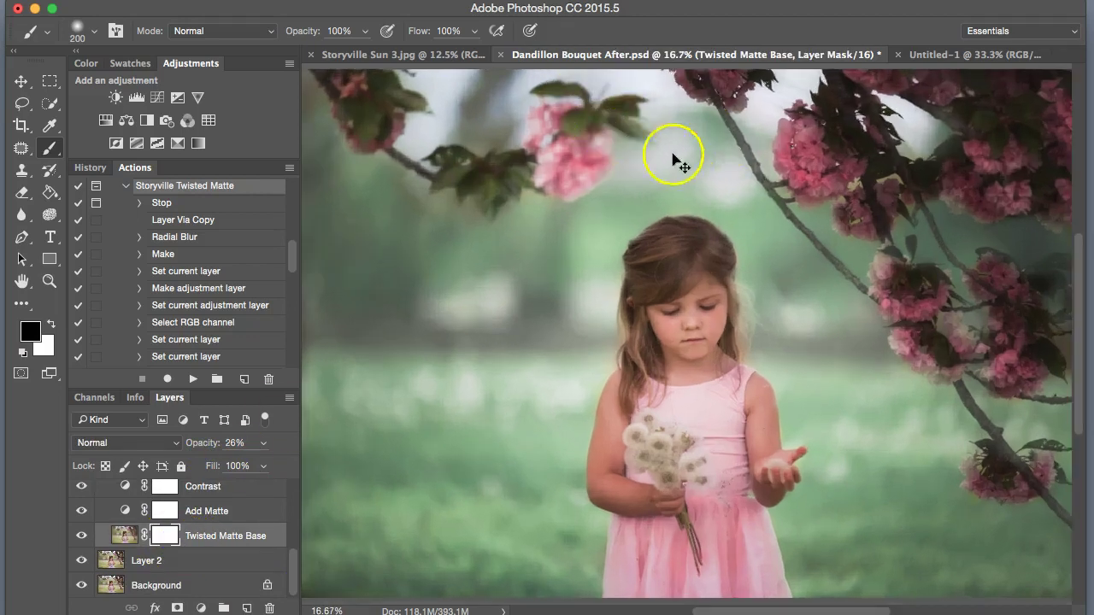
{"action": "key", "text": "super+equal"}
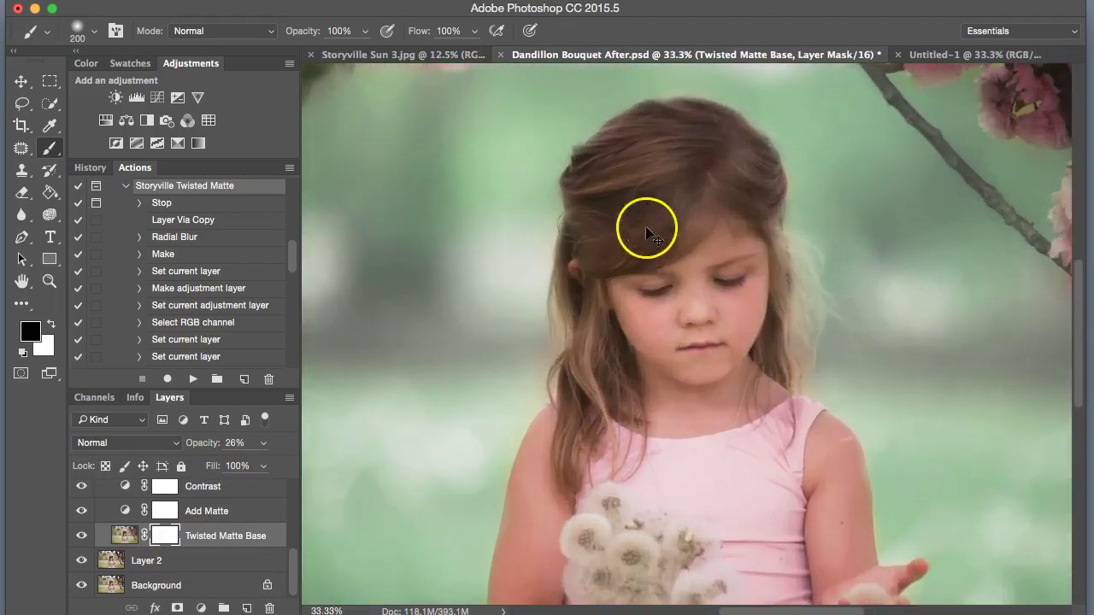
{"action": "key", "text": "super+bracketright"}
{"action": "key", "text": "bracketright"}
{"action": "key", "text": "bracketright"}
{"action": "key", "text": "bracketright"}
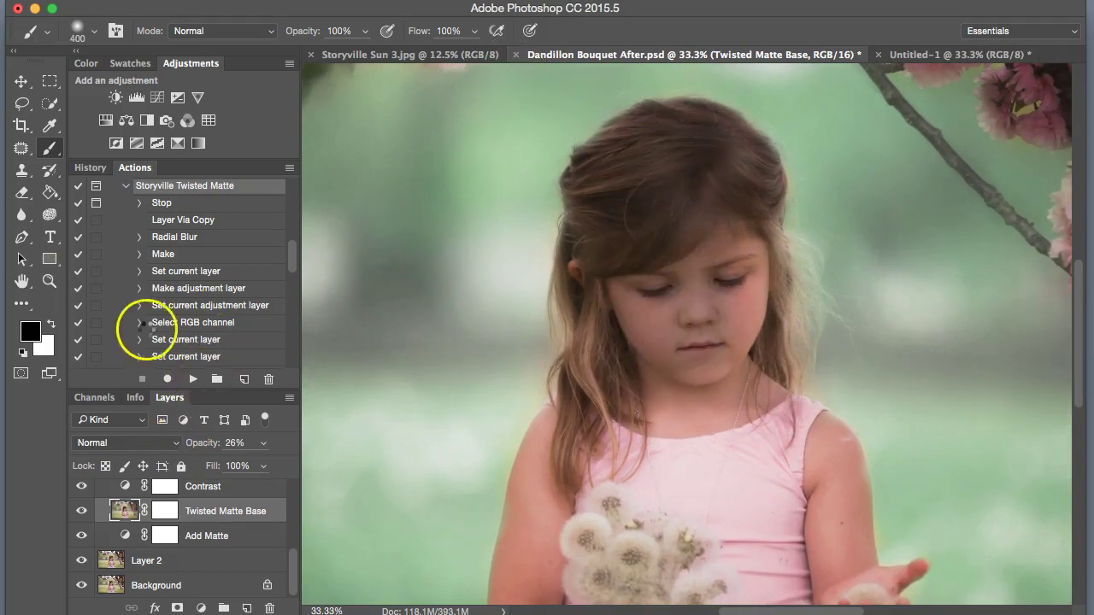
{"action": "left_click", "coordinate": [165, 512]}
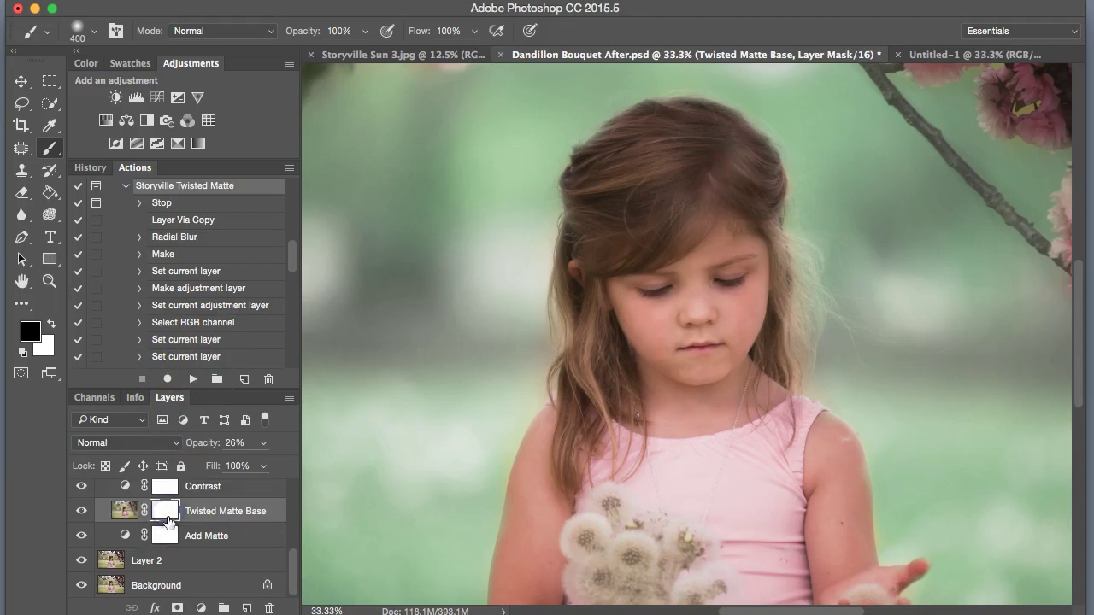
{"action": "mouse_move", "coordinate": [692, 243]}
{"action": "left_mouse_down"}
{"action": "mouse_move", "coordinate": [669, 209]}
{"action": "mouse_move", "coordinate": [674, 290]}
{"action": "mouse_move", "coordinate": [644, 291]}
{"action": "mouse_move", "coordinate": [676, 209]}
{"action": "mouse_move", "coordinate": [665, 189]}
{"action": "mouse_move", "coordinate": [681, 195]}
{"action": "mouse_move", "coordinate": [690, 403]}
{"action": "mouse_move", "coordinate": [625, 478]}
{"action": "mouse_move", "coordinate": [620, 427]}
{"action": "mouse_move", "coordinate": [667, 331]}
{"action": "mouse_move", "coordinate": [699, 495]}
{"action": "left_mouse_up"}
Step: Continue masking the Twisted Matte Base blur off the girl's arms, bouquet and dress, reducing the brush to size 200 for the finer areas
{"action": "key", "text": "super+minus"}
{"action": "mouse_move", "coordinate": [615, 419]}
{"action": "left_mouse_down"}
{"action": "mouse_move", "coordinate": [655, 442]}
{"action": "mouse_move", "coordinate": [593, 481]}
{"action": "mouse_move", "coordinate": [598, 449]}
{"action": "mouse_move", "coordinate": [603, 559]}
{"action": "mouse_move", "coordinate": [647, 567]}
{"action": "mouse_move", "coordinate": [660, 457]}
{"action": "mouse_move", "coordinate": [634, 576]}
{"action": "mouse_move", "coordinate": [710, 517]}
{"action": "mouse_move", "coordinate": [727, 464]}
{"action": "mouse_move", "coordinate": [687, 466]}
{"action": "left_mouse_up"}
{"action": "key", "text": "super+minus"}
{"action": "key", "text": "bracketleft"}
{"action": "key", "text": "bracketleft"}
{"action": "left_click_drag", "start_coordinate": [726, 415], "coordinate": [730, 405]}
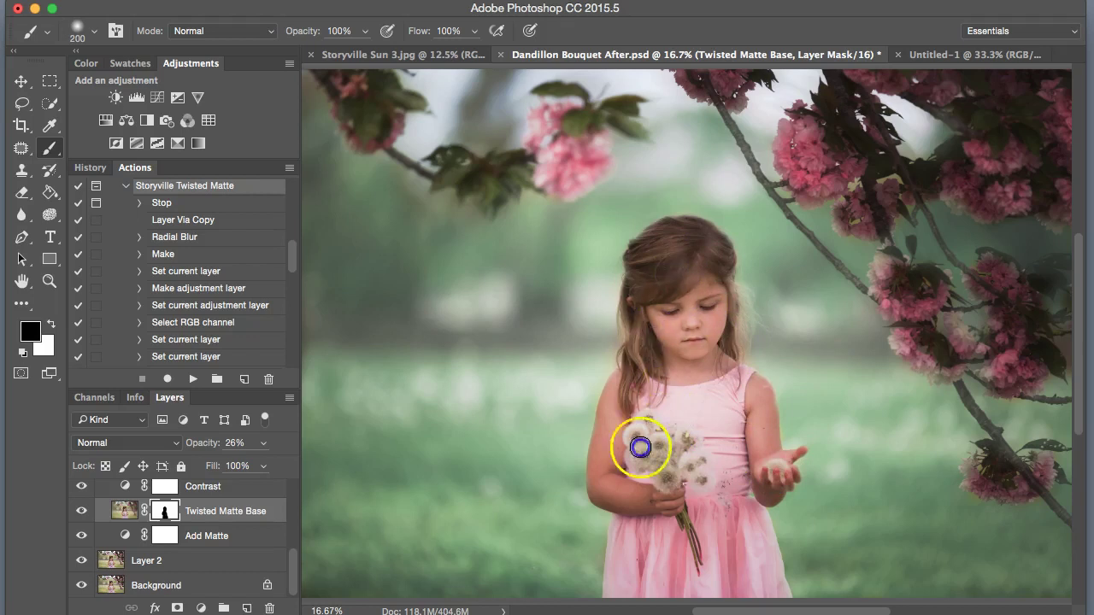
{"action": "left_click", "coordinate": [621, 418]}
{"action": "left_click", "coordinate": [708, 496]}
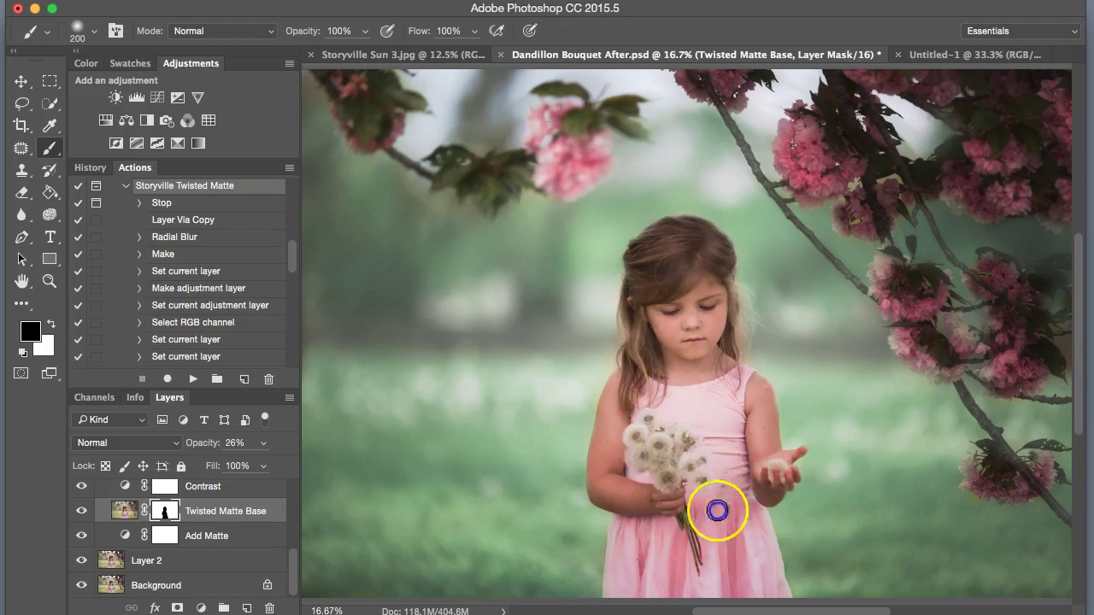
{"action": "mouse_move", "coordinate": [699, 350]}
{"action": "left_mouse_down"}
{"action": "mouse_move", "coordinate": [690, 329]}
{"action": "mouse_move", "coordinate": [704, 362]}
{"action": "left_mouse_up"}
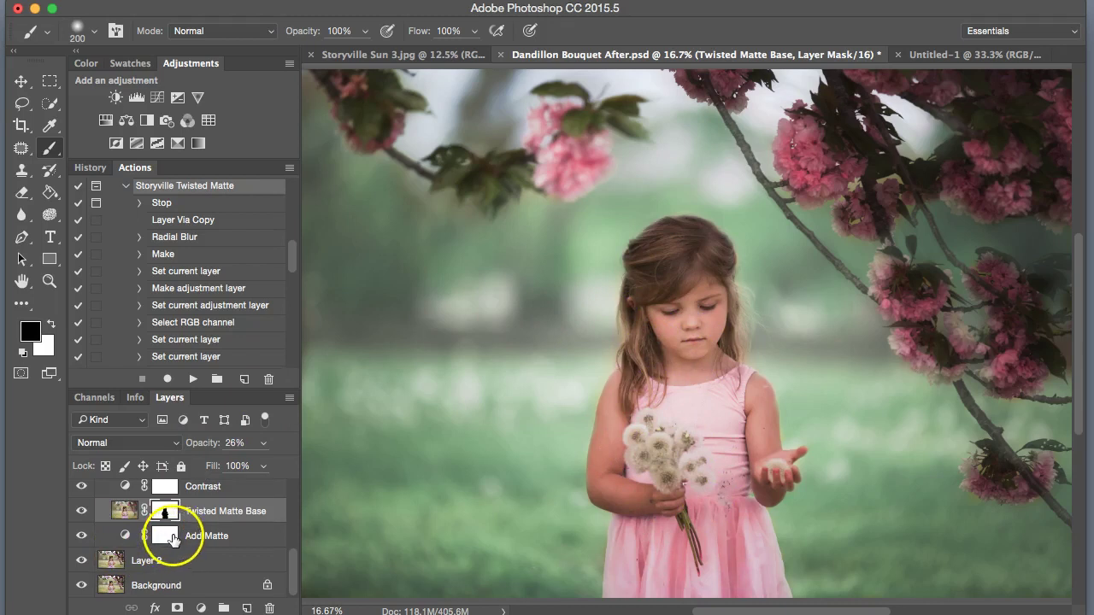
Step: Move the Twisted Matte Base layer back below Add Matte and paint black over the girl on it with a size 300 brush
{"action": "left_click", "coordinate": [173, 538]}
{"action": "left_click_drag", "start_coordinate": [141, 511], "coordinate": [151, 562]}
{"action": "key", "text": "]"}
{"action": "key", "text": "]"}
{"action": "left_click_drag", "start_coordinate": [684, 295], "coordinate": [683, 329]}
{"action": "left_click", "coordinate": [664, 348]}
{"action": "left_click", "coordinate": [640, 493]}
{"action": "left_click", "coordinate": [754, 419]}
{"action": "left_click", "coordinate": [701, 408]}
{"action": "left_click", "coordinate": [693, 273]}
{"action": "mouse_move", "coordinate": [694, 273]}
{"action": "left_mouse_down"}
{"action": "mouse_move", "coordinate": [686, 466]}
{"action": "mouse_move", "coordinate": [671, 483]}
{"action": "mouse_move", "coordinate": [662, 597]}
{"action": "mouse_move", "coordinate": [699, 566]}
{"action": "left_mouse_up"}
Step: Readjust the Contrast layer's opacity and set the Highlights layer's opacity to 37%
{"action": "scroll", "coordinate": [122, 549], "scroll_direction": "up", "scroll_amount": 2}
{"action": "left_click", "coordinate": [125, 555]}
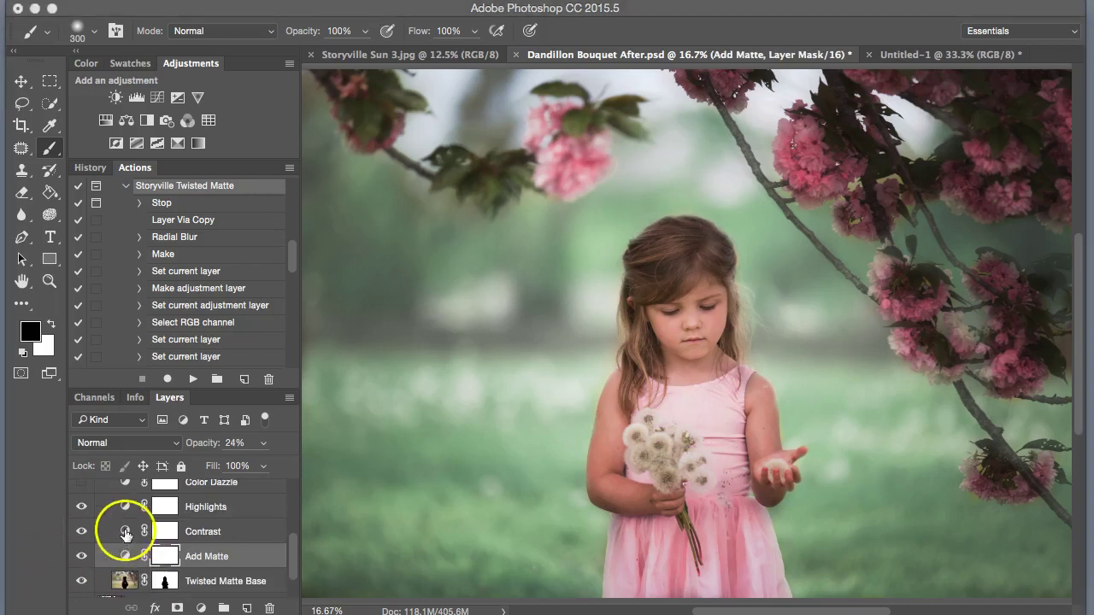
{"action": "left_click", "coordinate": [125, 530]}
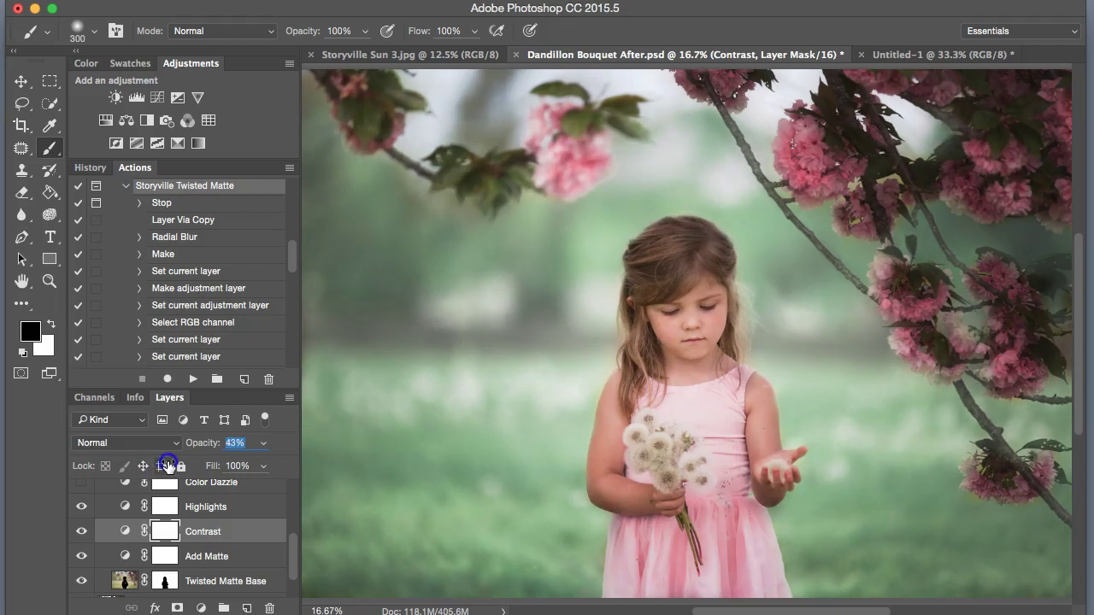
{"action": "left_click_drag", "start_coordinate": [163, 470], "coordinate": [184, 444]}
{"action": "left_click", "coordinate": [125, 509]}
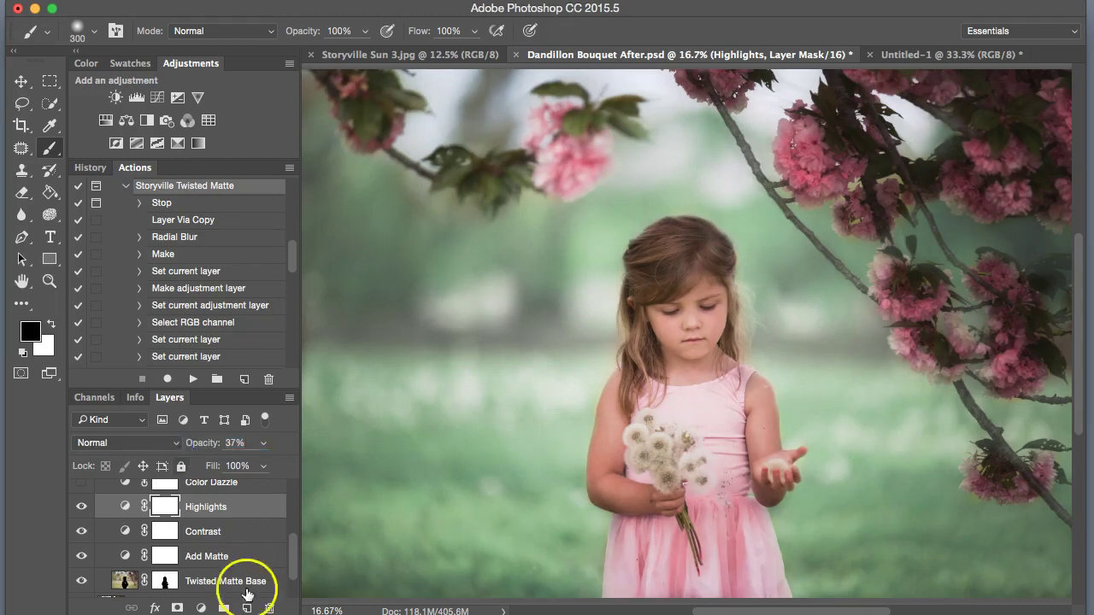
Step: Paint black over the pink blossoms on the Twisted Matte Base mask with a size 300 brush to remove their blur
{"action": "left_click_drag", "start_coordinate": [295, 556], "coordinate": [295, 561]}
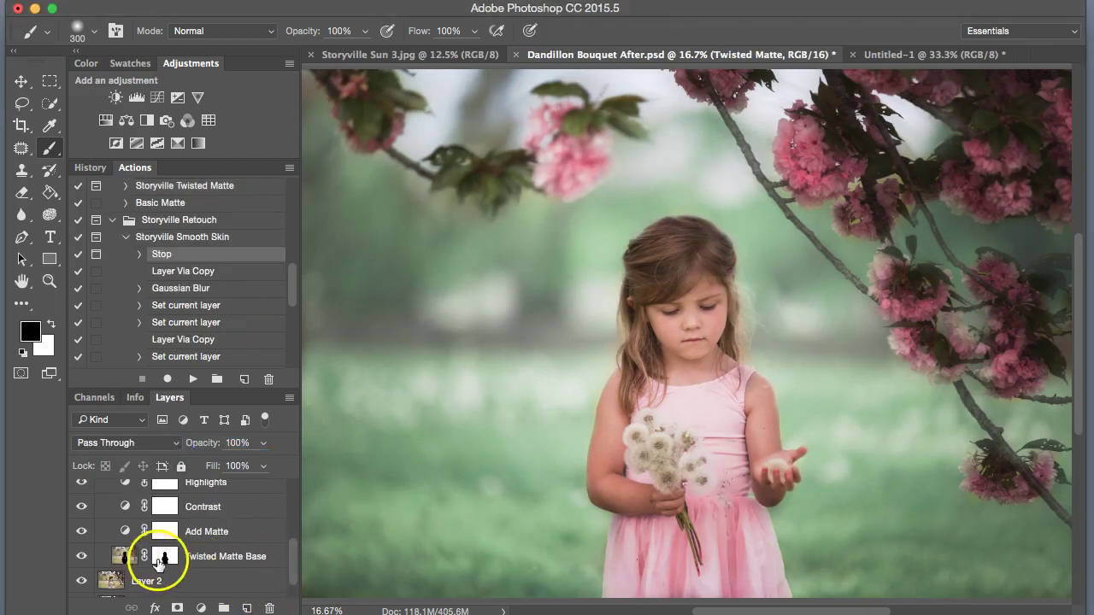
{"action": "left_click", "coordinate": [165, 556]}
{"action": "mouse_move", "coordinate": [573, 148]}
{"action": "left_mouse_down"}
{"action": "mouse_move", "coordinate": [590, 157]}
{"action": "mouse_move", "coordinate": [577, 154]}
{"action": "left_mouse_up"}
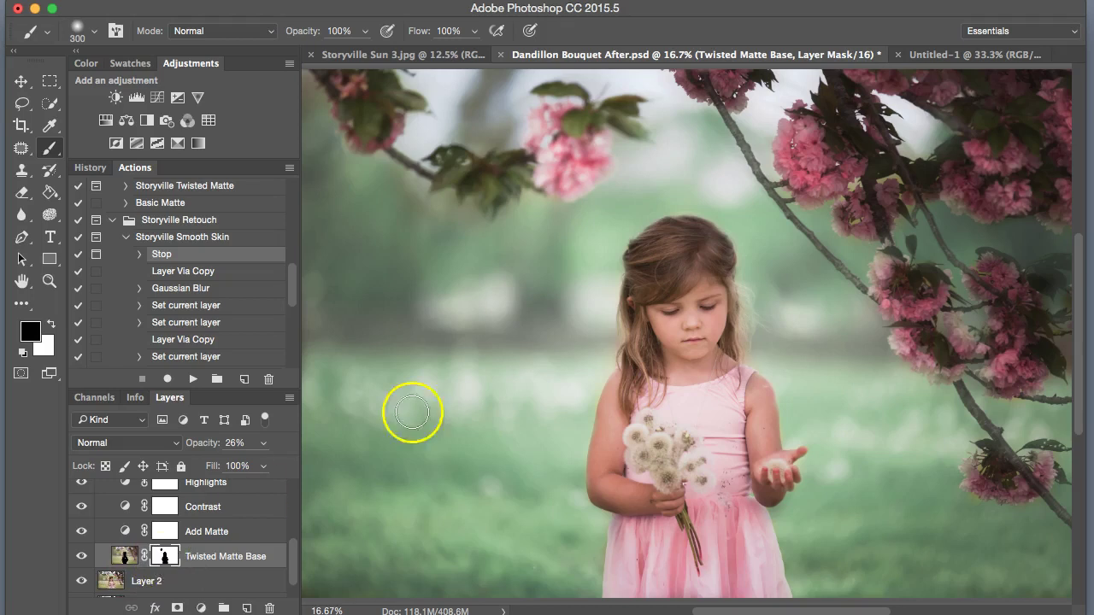
{"action": "left_click", "coordinate": [847, 181]}
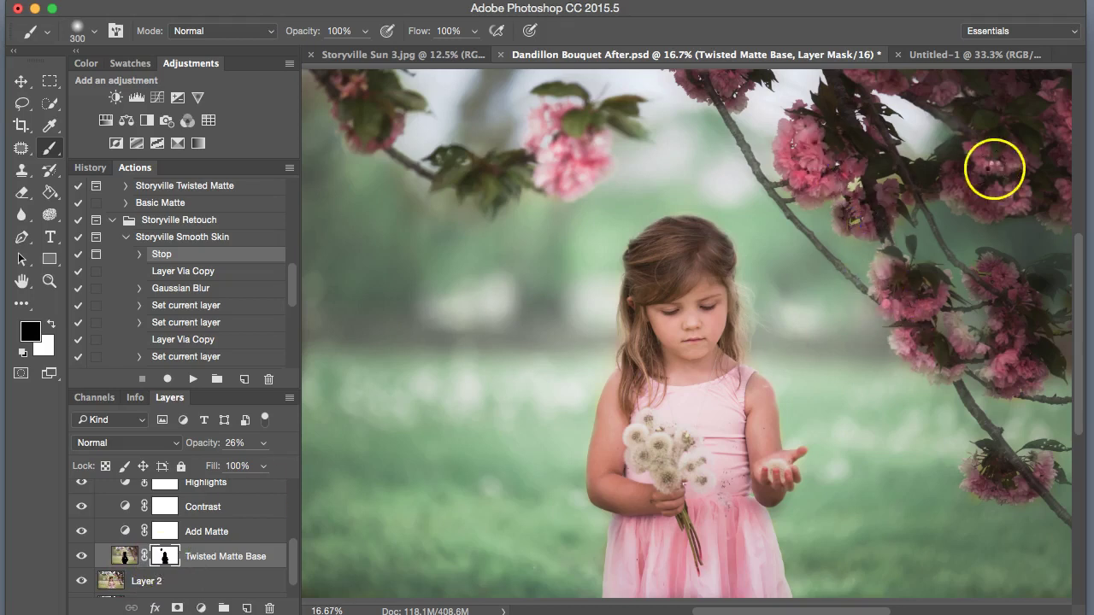
{"action": "mouse_move", "coordinate": [978, 180]}
{"action": "left_mouse_down"}
{"action": "mouse_move", "coordinate": [1014, 181]}
{"action": "mouse_move", "coordinate": [966, 193]}
{"action": "left_mouse_up"}
{"action": "left_click_drag", "start_coordinate": [991, 328], "coordinate": [995, 281]}
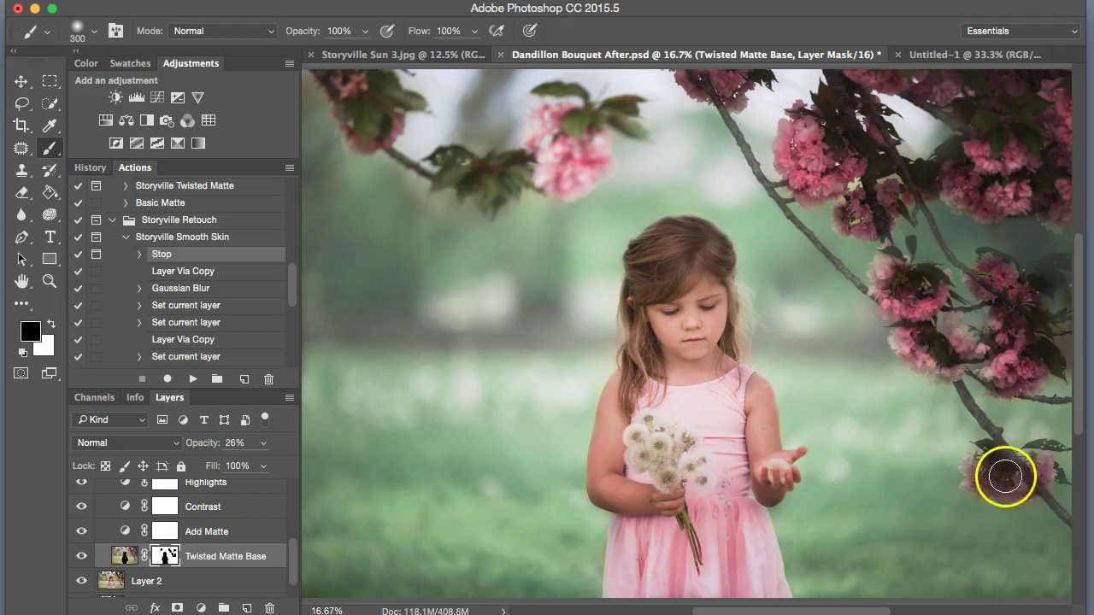
{"action": "left_click", "coordinate": [1032, 480]}
{"action": "left_click", "coordinate": [948, 85]}
{"action": "left_click", "coordinate": [555, 155]}
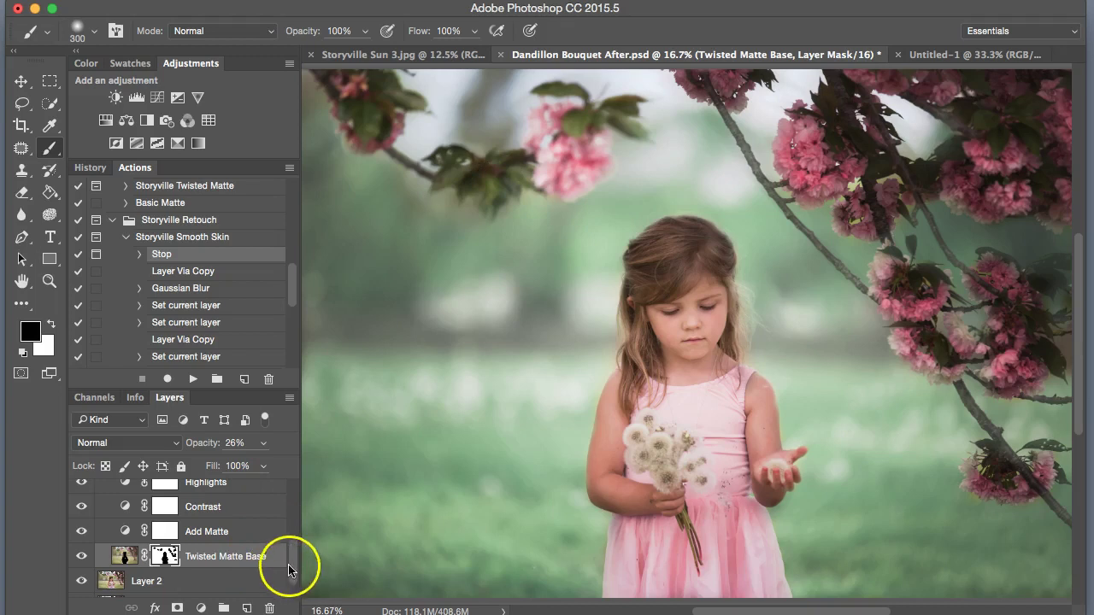
{"action": "left_click_drag", "start_coordinate": [291, 566], "coordinate": [293, 504]}
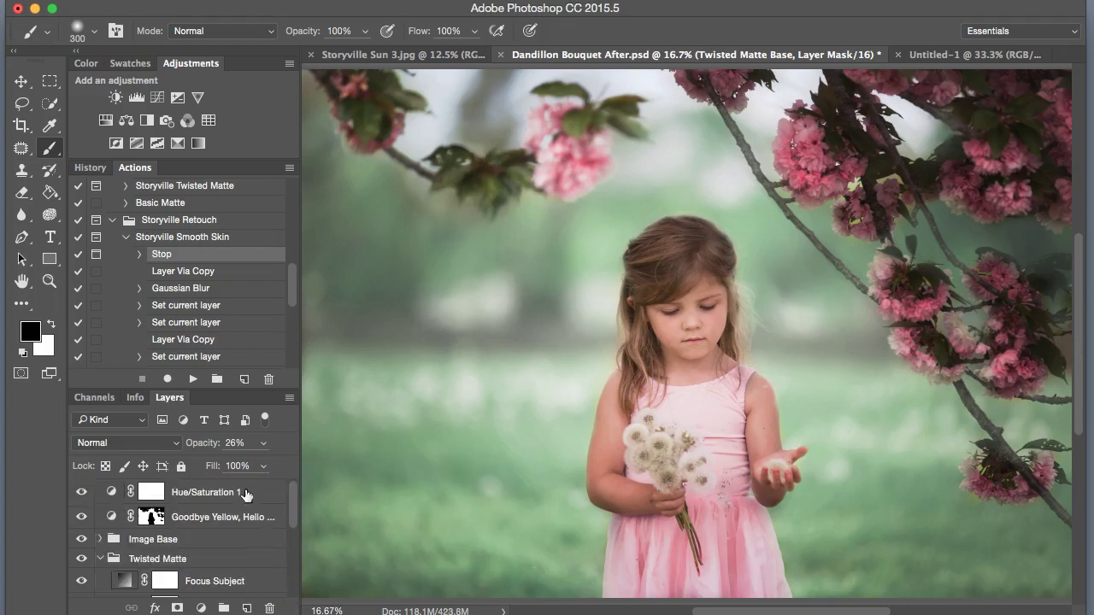
Step: Compare the image with and without the Focus Subject layer and with and without the whole collapsed Twisted Matte group
{"action": "left_click", "coordinate": [81, 581]}
{"action": "left_click", "coordinate": [82, 581]}
{"action": "left_click", "coordinate": [98, 559]}
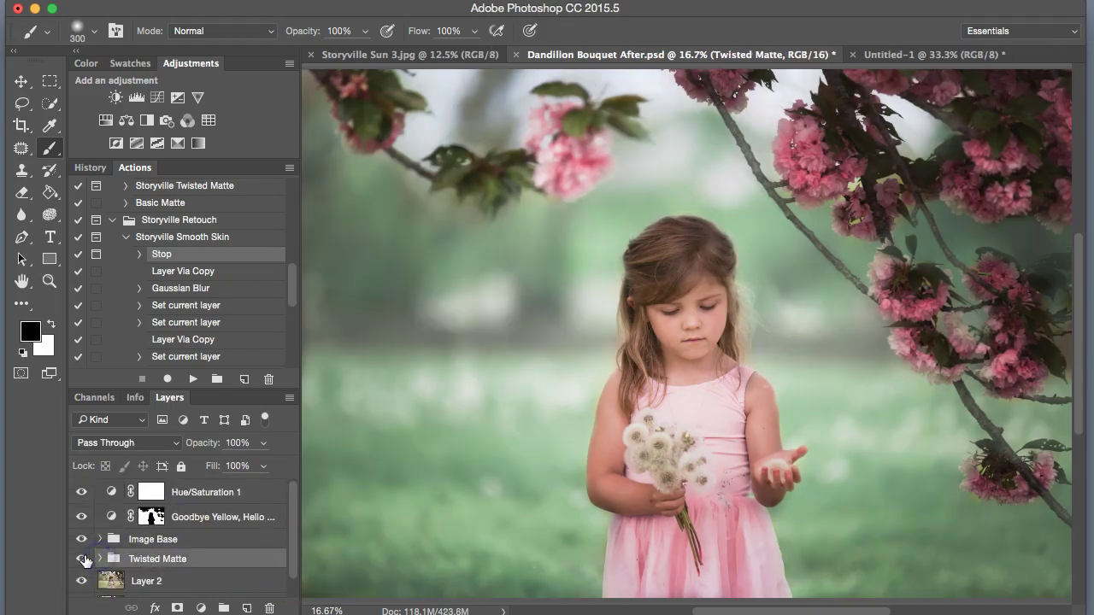
{"action": "left_click", "coordinate": [82, 560]}
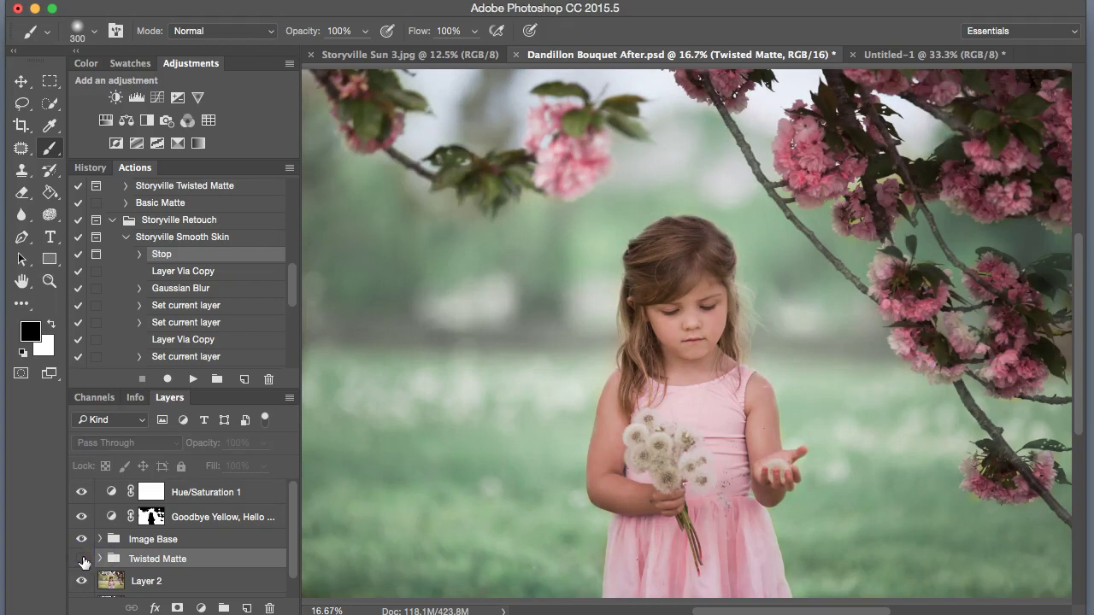
{"action": "left_click", "coordinate": [82, 560]}
{"action": "left_click", "coordinate": [82, 560]}
{"action": "left_click", "coordinate": [82, 561]}
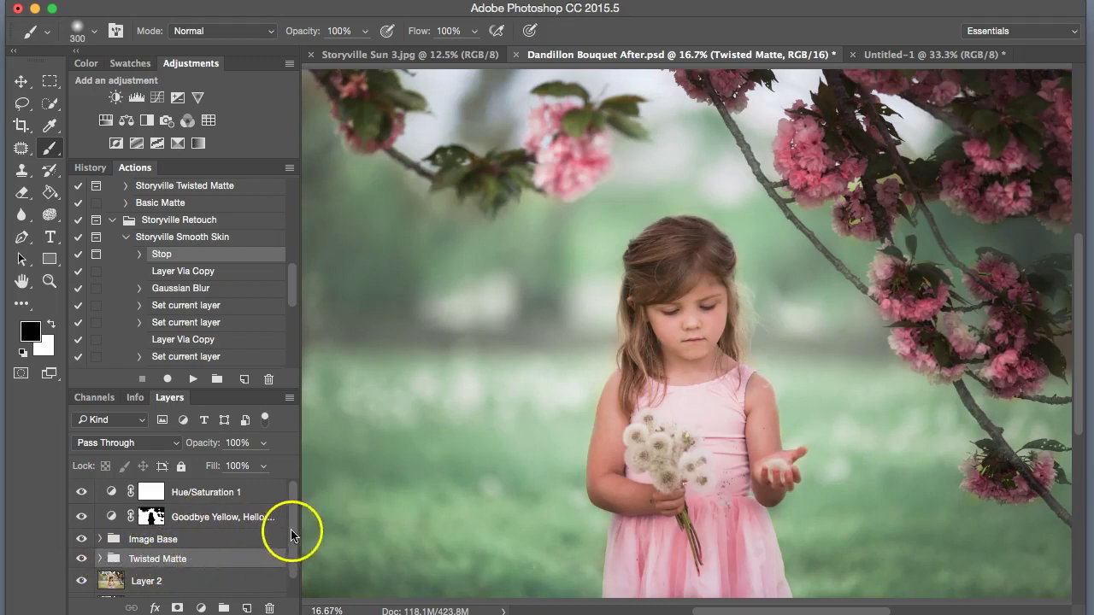
Step: Run the Storyville Smooth Skin action on Layer 2, continuing through its notices
{"action": "left_click_drag", "start_coordinate": [295, 511], "coordinate": [304, 582]}
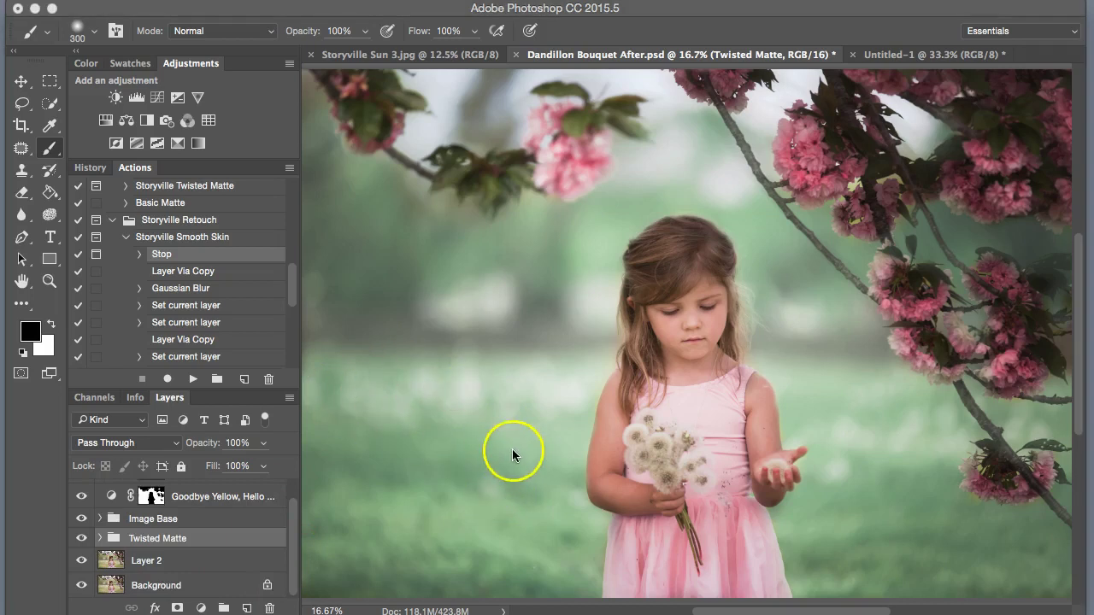
{"action": "left_click", "coordinate": [681, 348]}
{"action": "key", "text": "super+equal"}
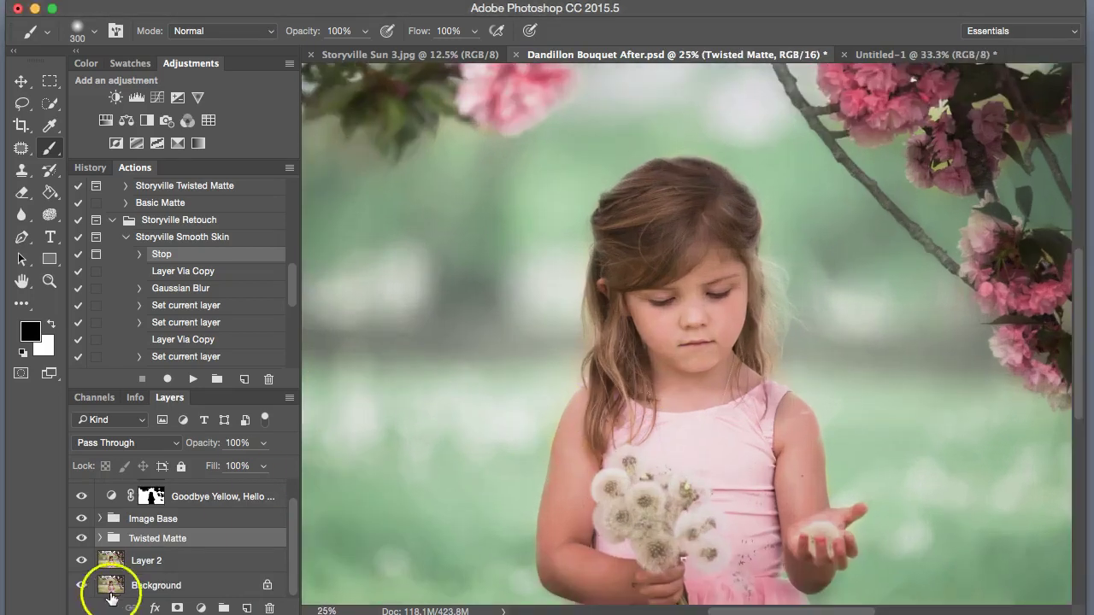
{"action": "left_click", "coordinate": [108, 563]}
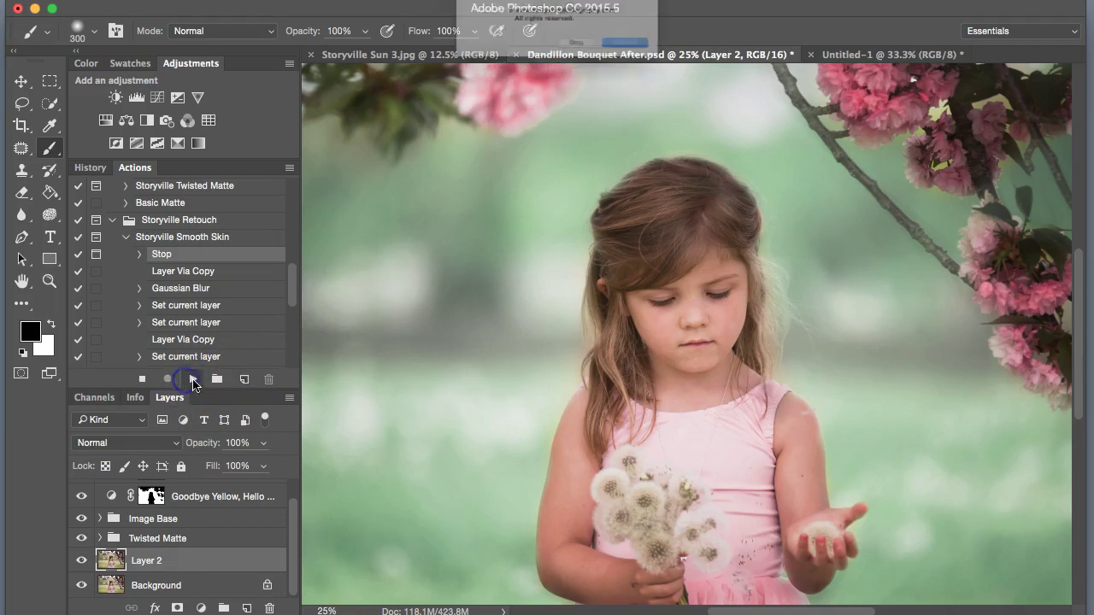
{"action": "left_click", "coordinate": [192, 379]}
{"action": "left_click", "coordinate": [690, 75]}
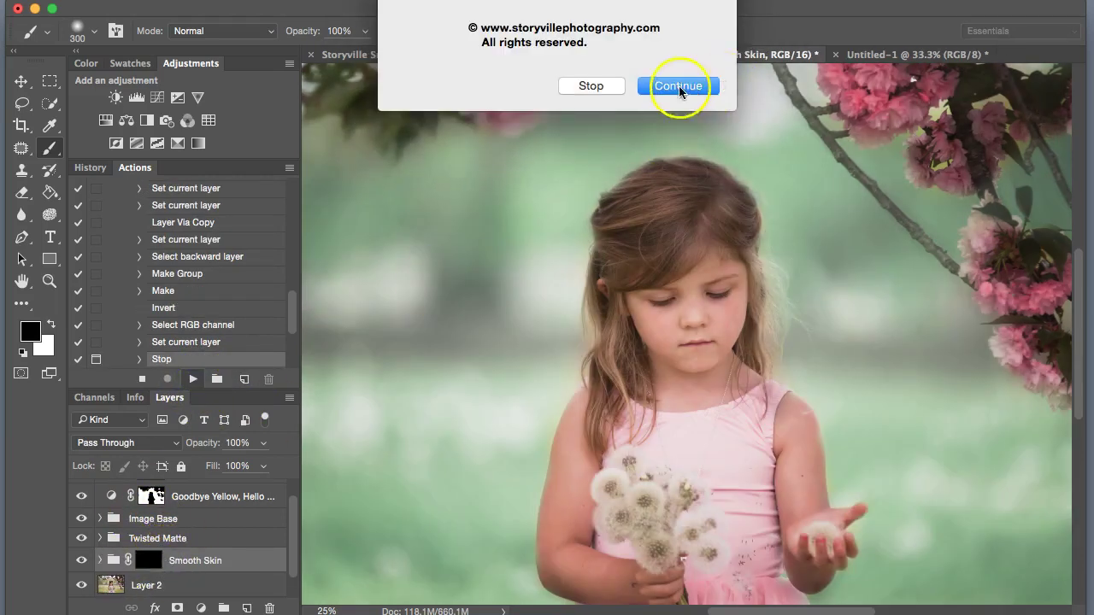
{"action": "left_click", "coordinate": [678, 85]}
Step: Set the Smooth Skin group's opacity to 41% and target its mask with white as the foreground color
{"action": "left_click", "coordinate": [51, 323]}
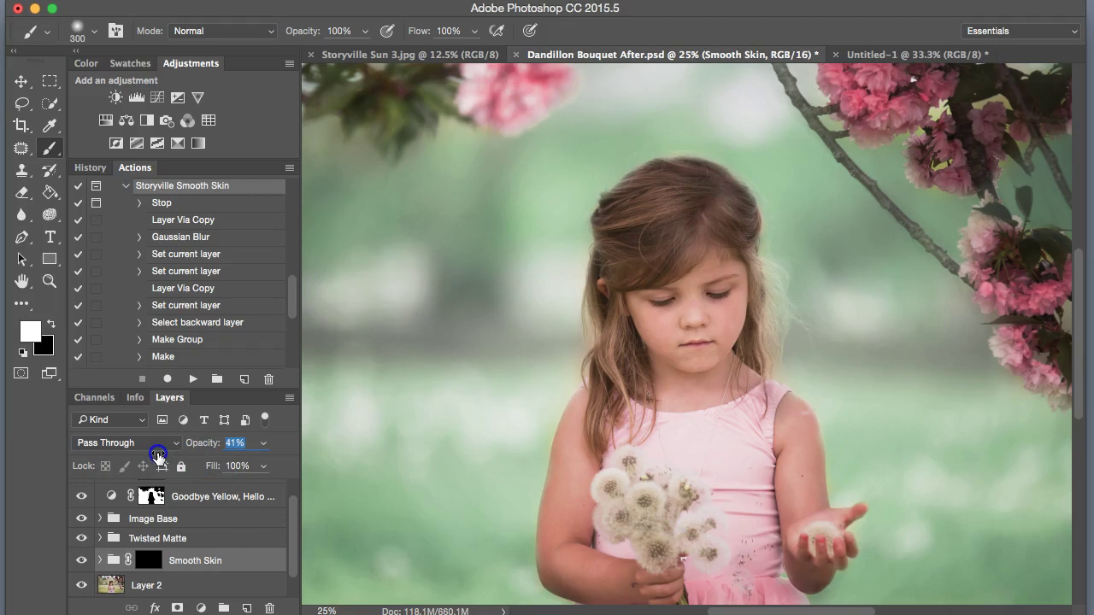
{"action": "key", "text": "super+plus"}
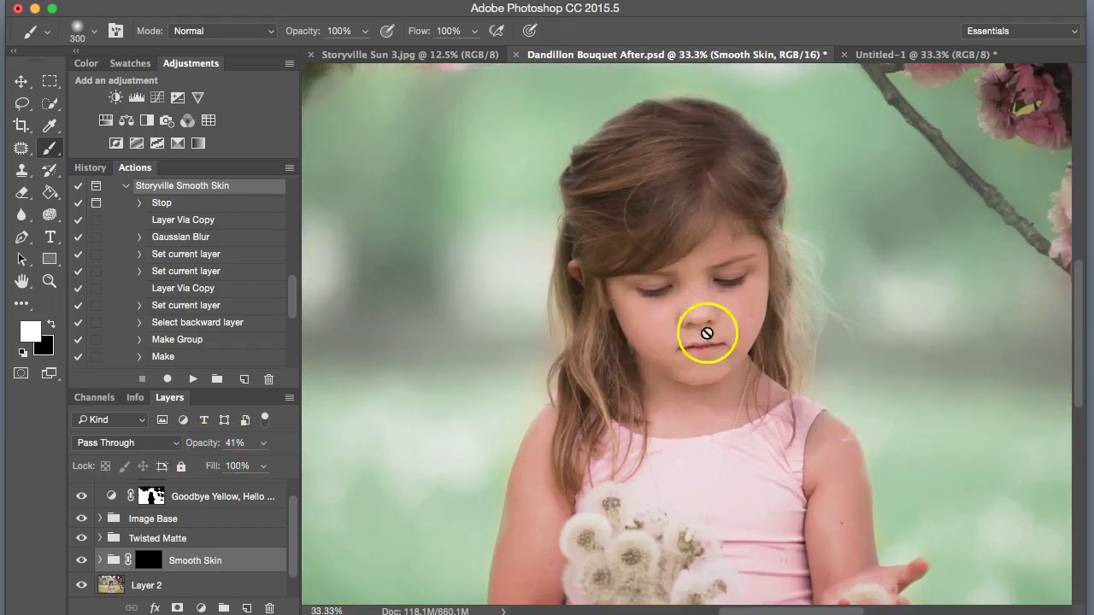
{"action": "left_click", "coordinate": [148, 560]}
{"action": "key", "text": "x"}
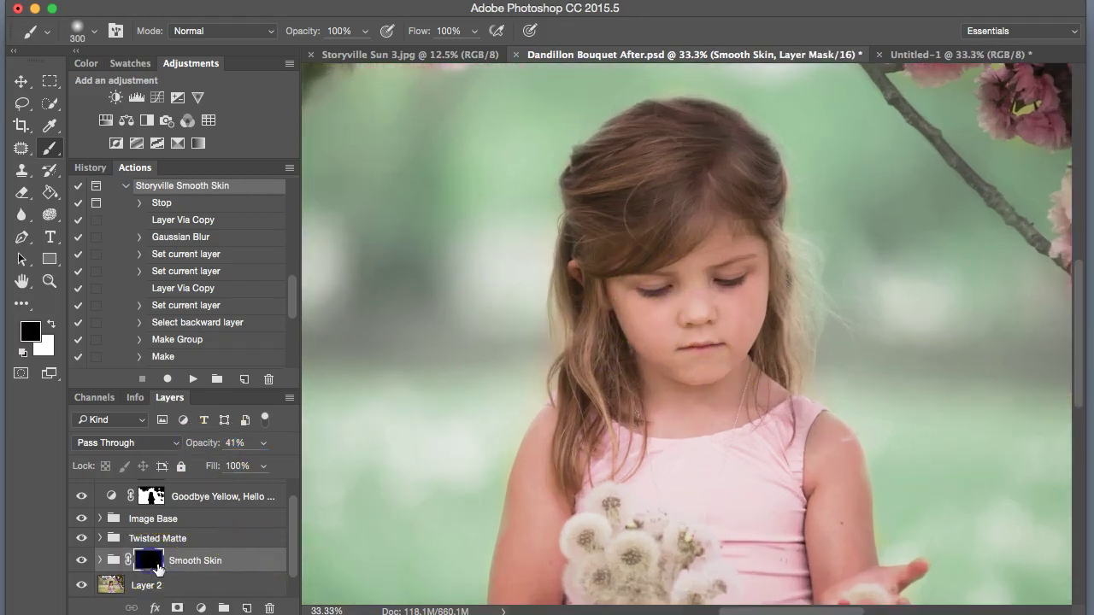
{"action": "key", "text": "x"}
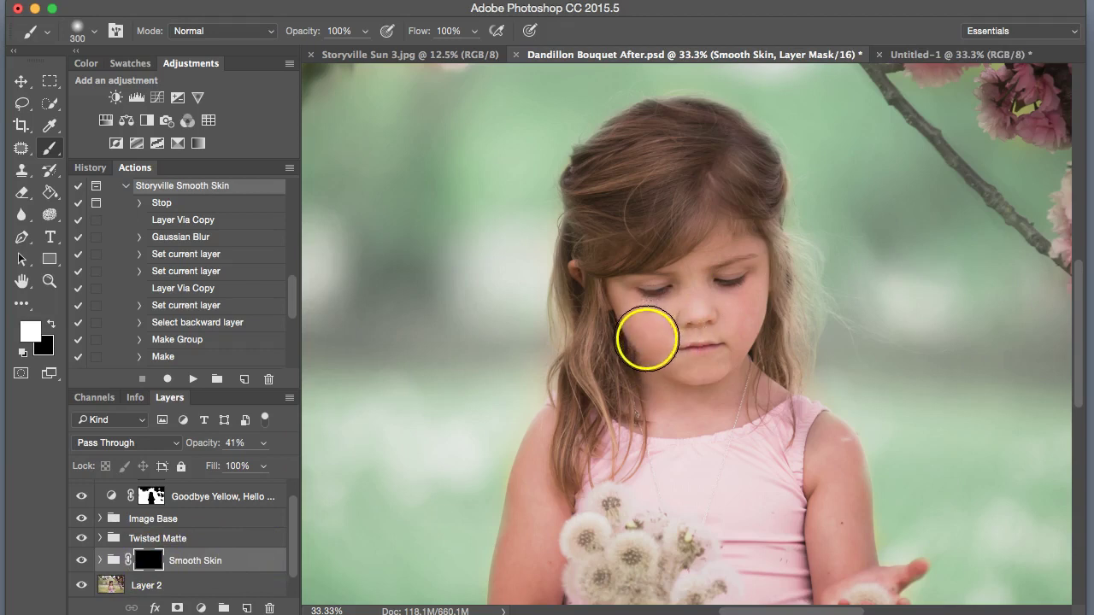
Step: Paint white over the skin of the girl's face on the Smooth Skin mask, reducing the brush from size 100 to 80
{"action": "key", "text": "bracketleft"}
{"action": "key", "text": "bracketleft"}
{"action": "key", "text": "bracketleft"}
{"action": "key", "text": "bracketleft"}
{"action": "key", "text": "bracketleft"}
{"action": "key", "text": "bracketleft"}
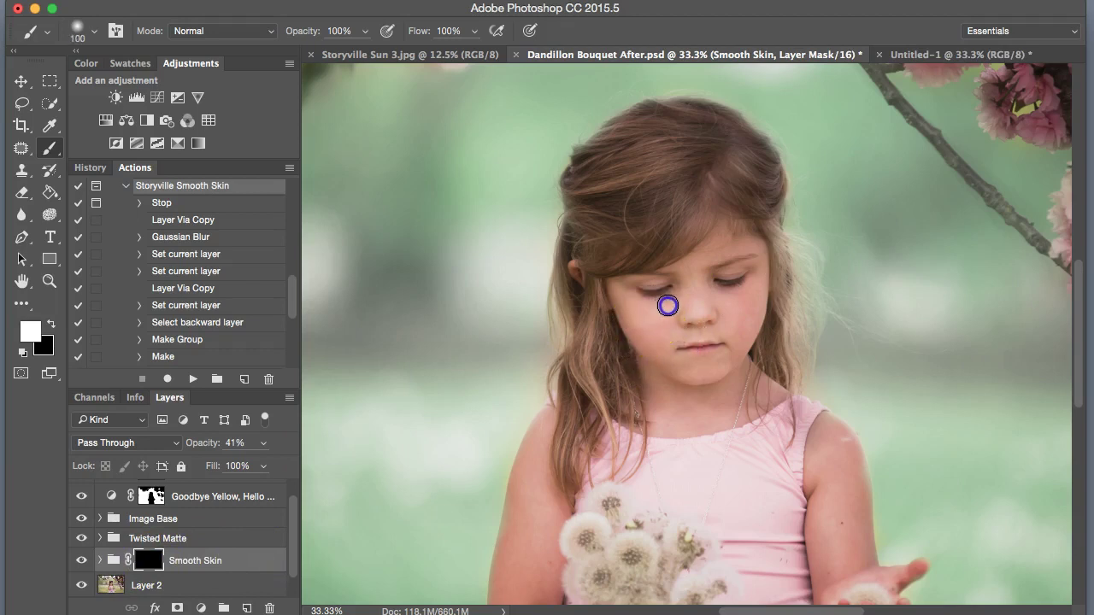
{"action": "mouse_move", "coordinate": [701, 364]}
{"action": "left_mouse_down"}
{"action": "mouse_move", "coordinate": [712, 367]}
{"action": "mouse_move", "coordinate": [698, 370]}
{"action": "left_mouse_up"}
{"action": "mouse_move", "coordinate": [735, 335]}
{"action": "left_mouse_down"}
{"action": "mouse_move", "coordinate": [748, 302]}
{"action": "mouse_move", "coordinate": [703, 299]}
{"action": "mouse_move", "coordinate": [697, 277]}
{"action": "left_mouse_up"}
{"action": "key", "text": "bracketleft"}
{"action": "key", "text": "bracketleft"}
{"action": "key", "text": "bracketleft"}
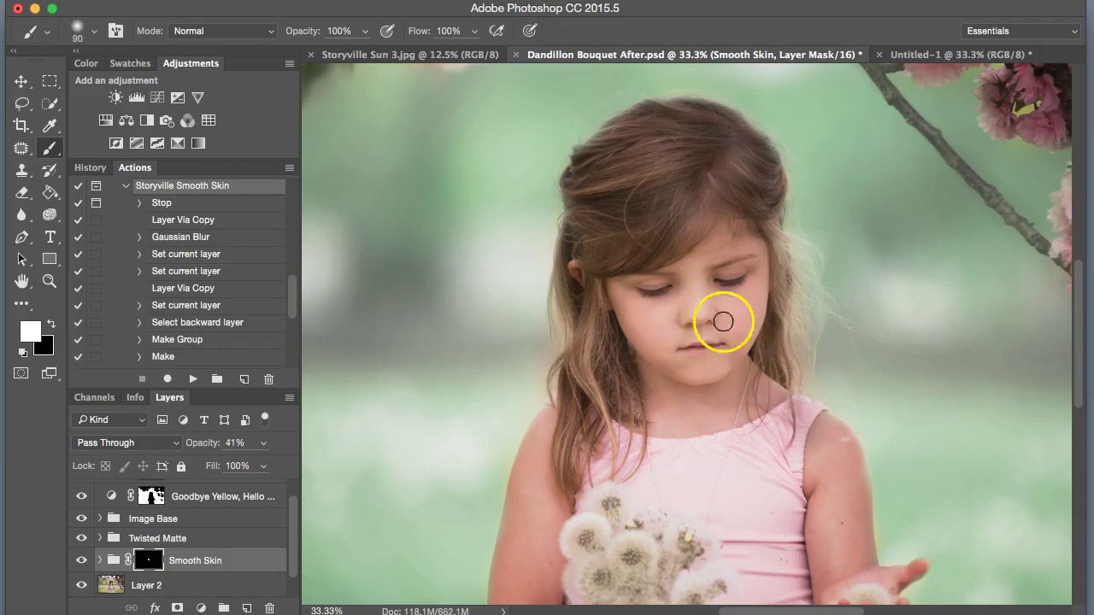
{"action": "mouse_move", "coordinate": [733, 322]}
{"action": "left_mouse_down"}
{"action": "mouse_move", "coordinate": [701, 362]}
{"action": "mouse_move", "coordinate": [716, 368]}
{"action": "left_mouse_up"}
{"action": "key", "text": "bracketleft"}
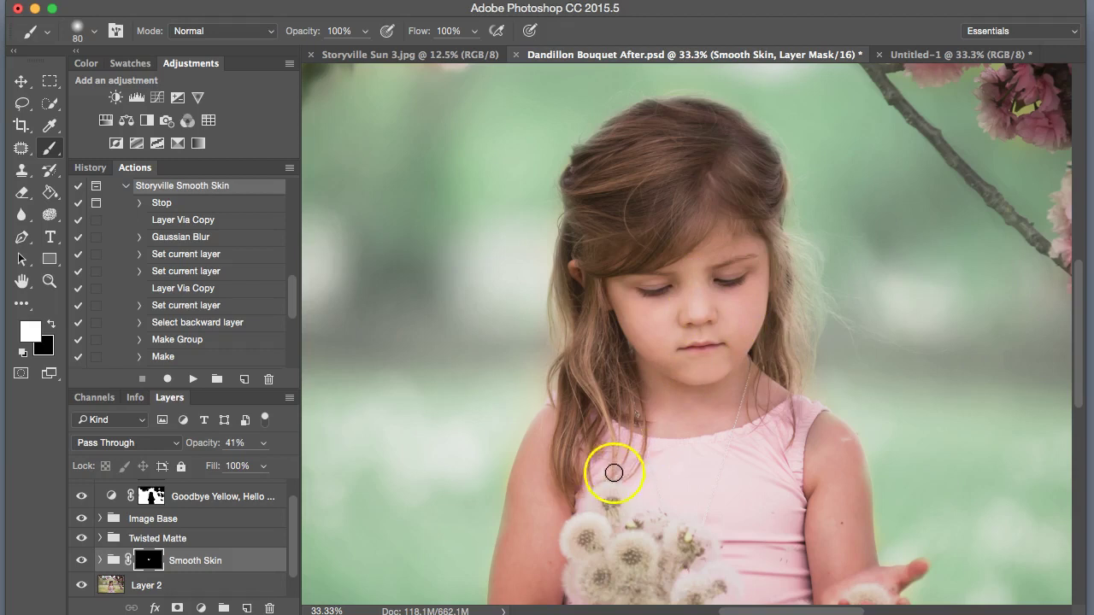
Step: Paint white over the girl's arms, hand and neck on the Smooth Skin mask with a larger brush, ending at size 125
{"action": "key", "text": "ctrl+minus"}
{"action": "key", "text": "bracketright"}
{"action": "key", "text": "bracketright"}
{"action": "key", "text": "bracketright"}
{"action": "key", "text": "bracketright"}
{"action": "key", "text": "bracketright"}
{"action": "left_click_drag", "start_coordinate": [564, 508], "coordinate": [564, 508]}
{"action": "key", "text": "ctrl+minus"}
{"action": "key", "text": "bracketleft"}
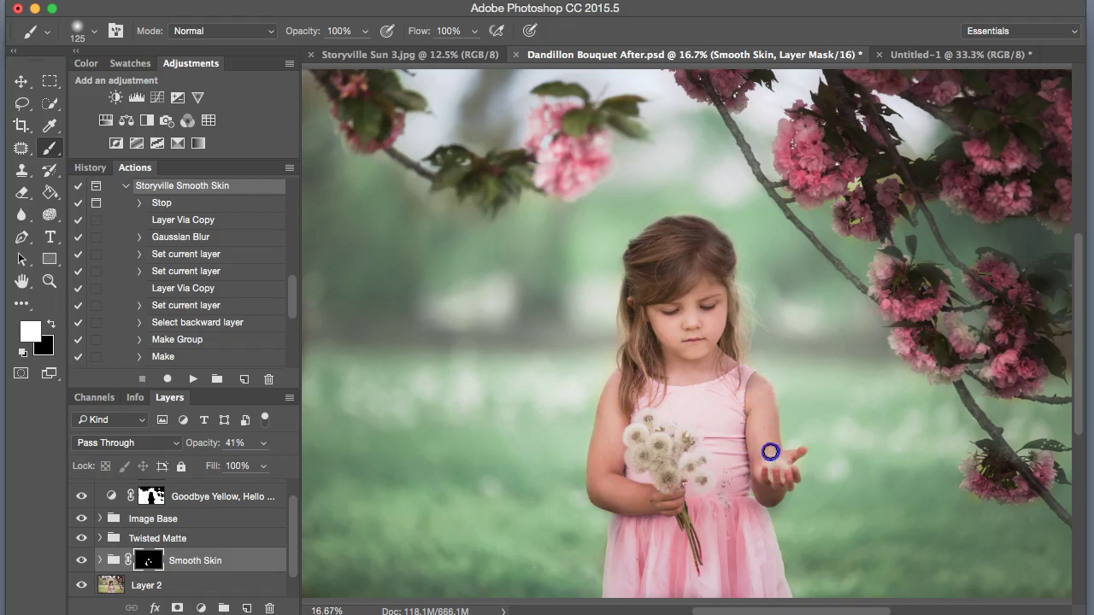
{"action": "left_click_drag", "start_coordinate": [769, 458], "coordinate": [764, 495]}
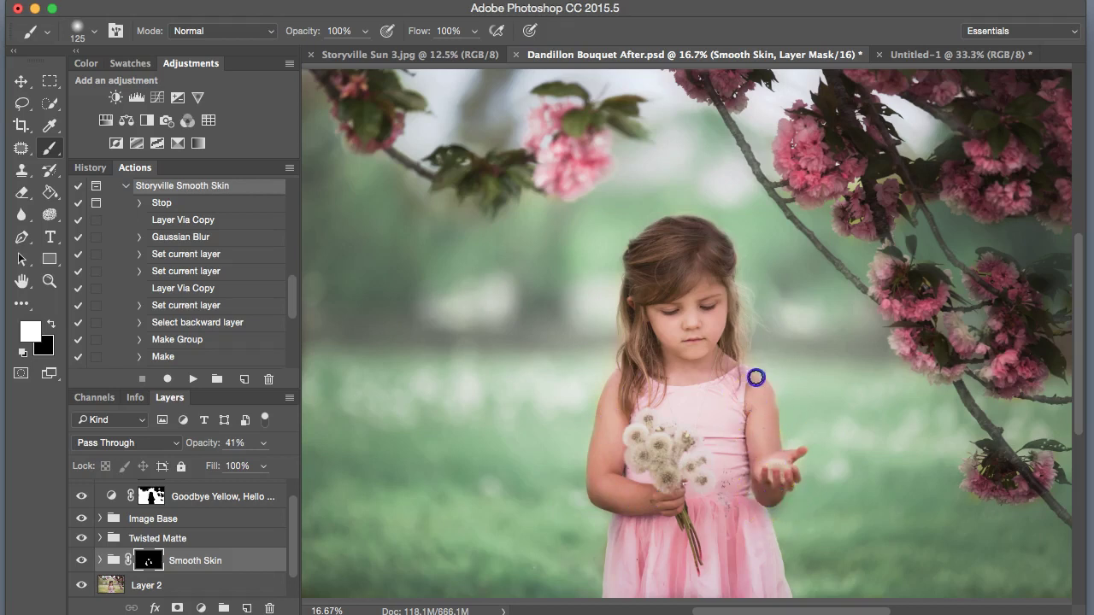
{"action": "left_click_drag", "start_coordinate": [690, 361], "coordinate": [674, 347]}
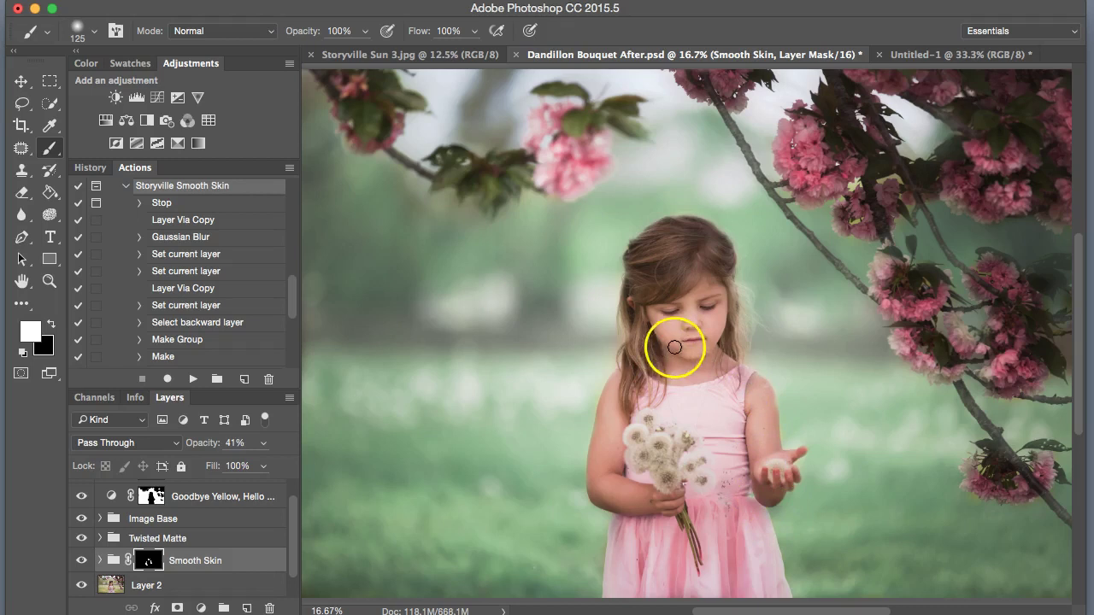
Step: Compare the skin with and without the Smooth Skin group, and lower the group's opacity to 18%
{"action": "left_click", "coordinate": [83, 560]}
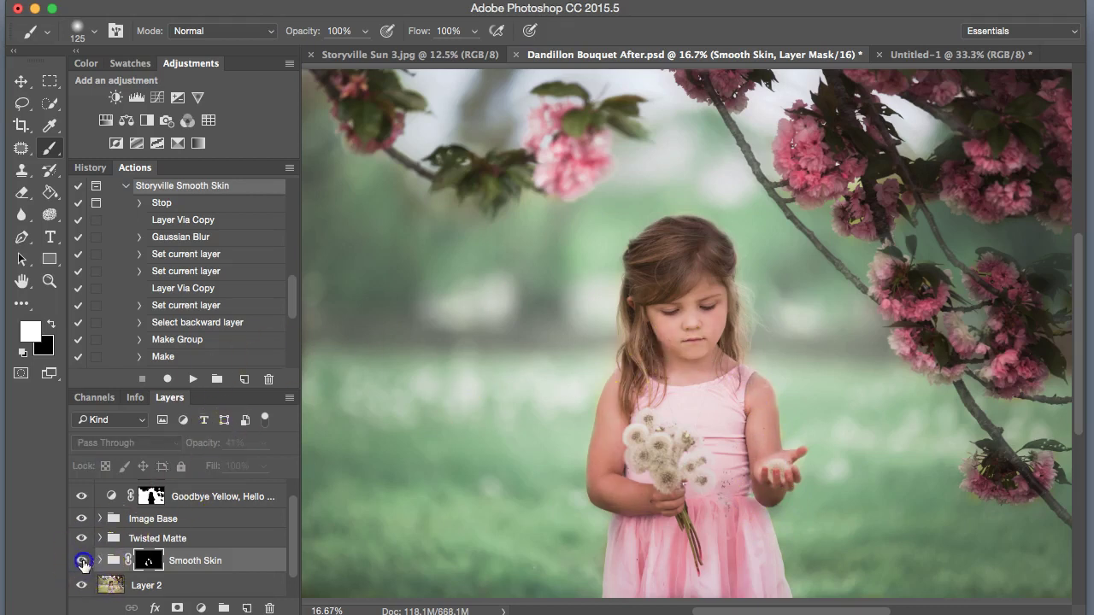
{"action": "left_click", "coordinate": [83, 560]}
{"action": "left_click_drag", "start_coordinate": [205, 447], "coordinate": [131, 444]}
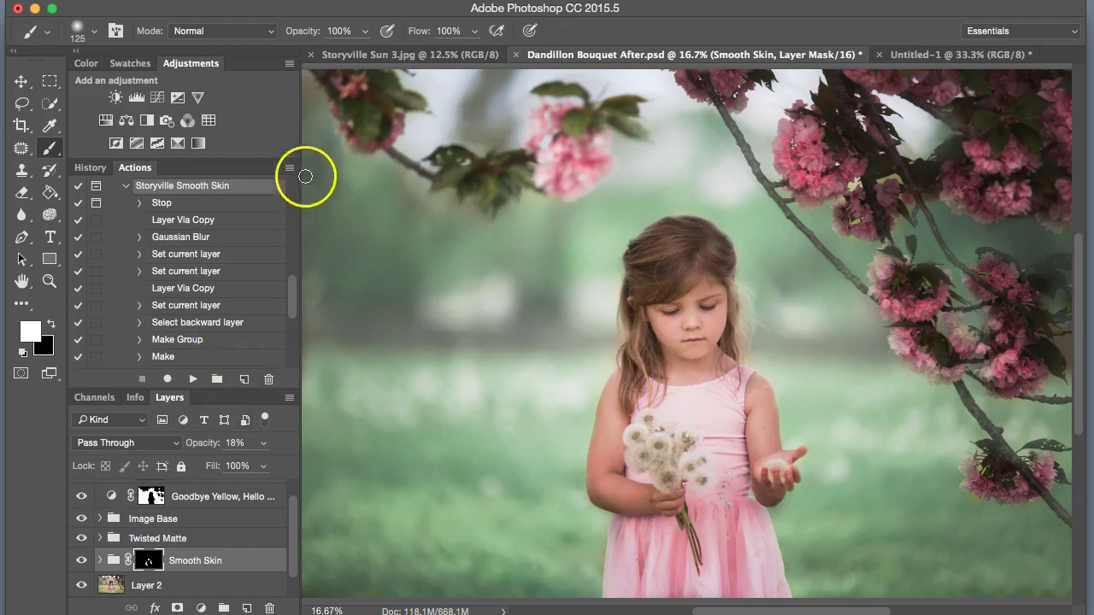
Step: Run the Storyville Skin Color Correction action above the Hue/Saturation 1 layer and continue through its notice
{"action": "left_click_drag", "start_coordinate": [293, 299], "coordinate": [293, 255]}
{"action": "left_click", "coordinate": [114, 496]}
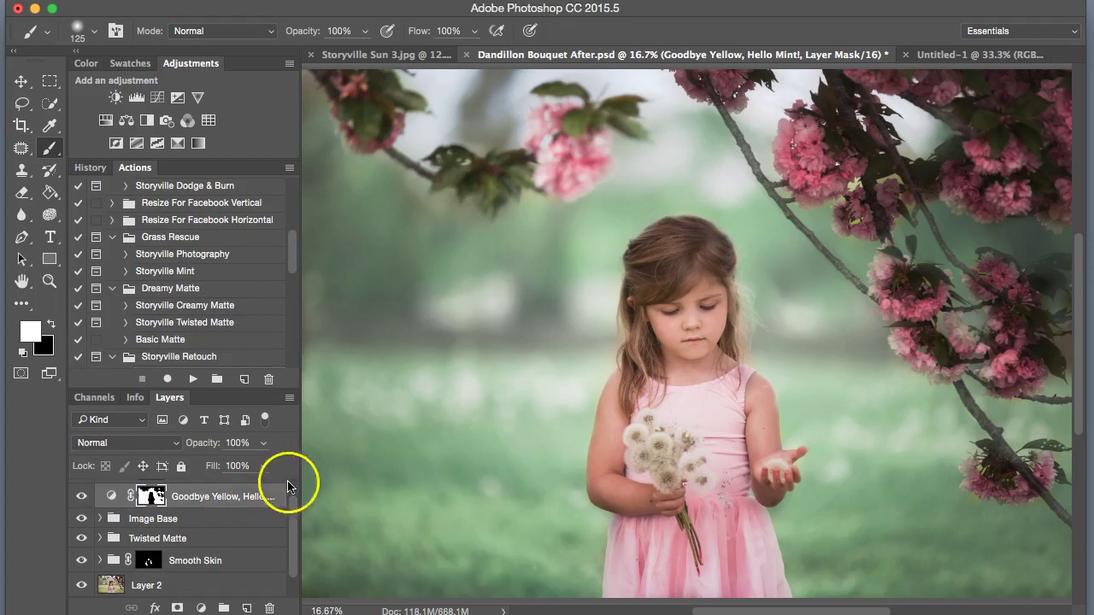
{"action": "scroll", "coordinate": [292, 516], "scroll_direction": "down", "scroll_amount": 1}
{"action": "scroll", "coordinate": [293, 517], "scroll_direction": "up", "scroll_amount": 1}
{"action": "left_click", "coordinate": [112, 493]}
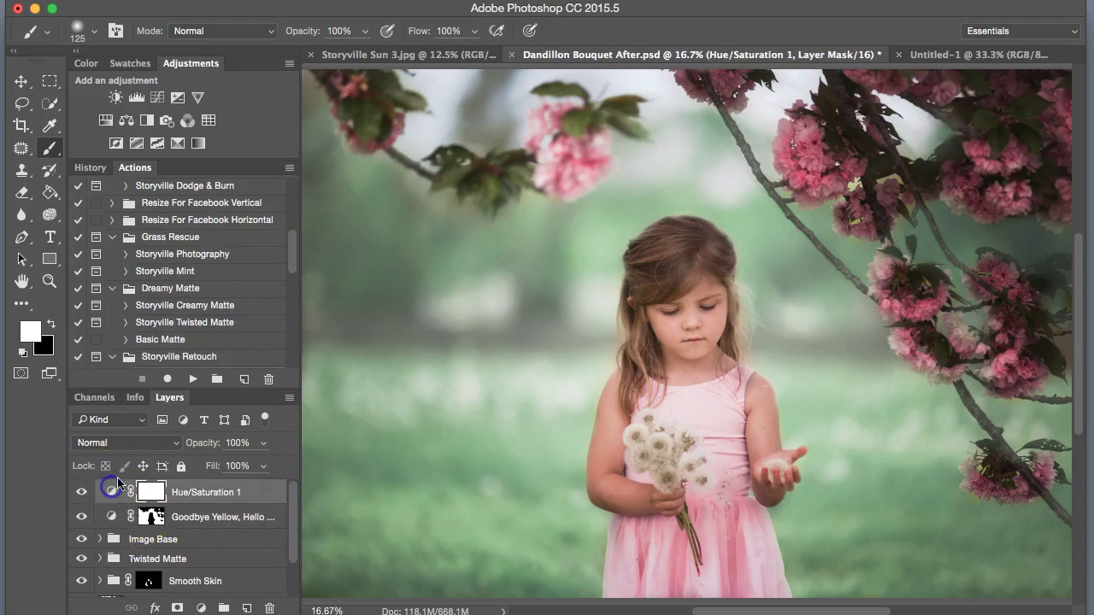
{"action": "left_click_drag", "start_coordinate": [292, 245], "coordinate": [292, 327]}
{"action": "left_click", "coordinate": [212, 290]}
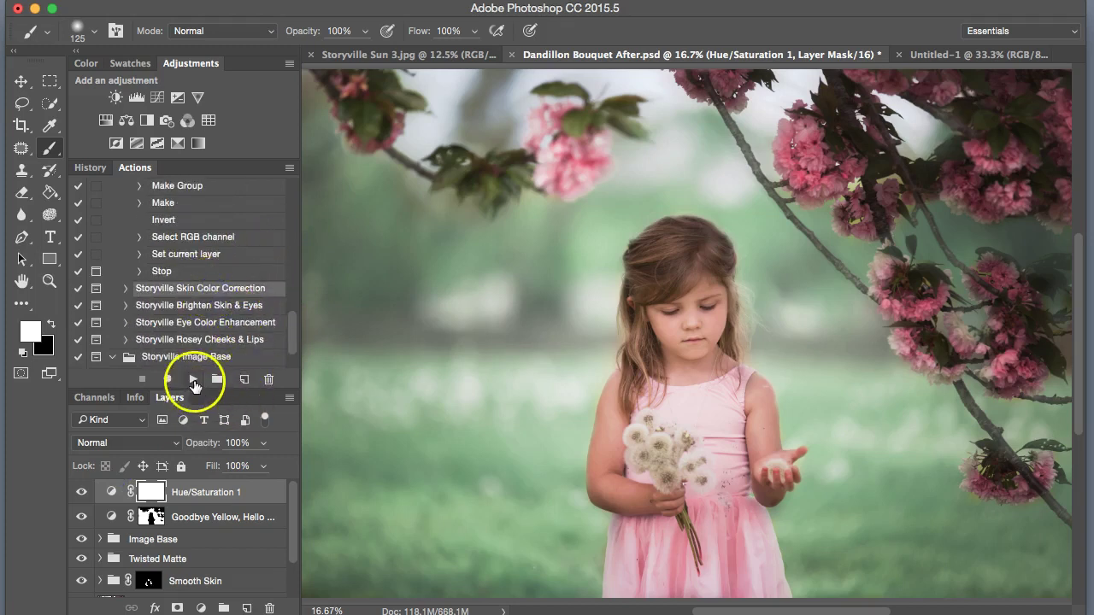
{"action": "left_click", "coordinate": [194, 379]}
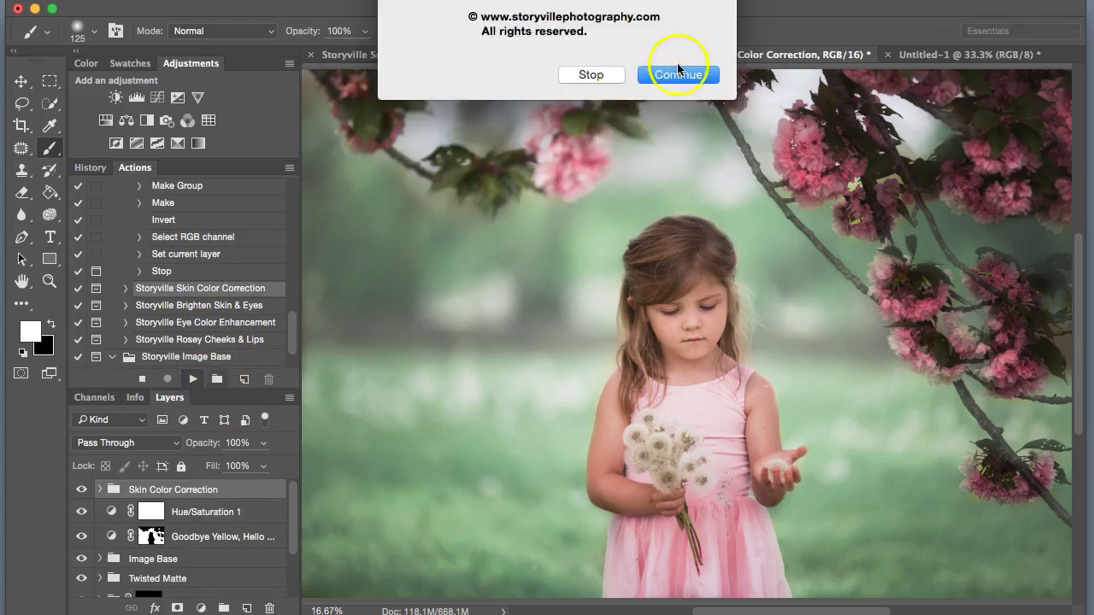
{"action": "left_click", "coordinate": [676, 72]}
Step: Expand the Skin Color Correction group and paint white over the girl's arms and hands on the Reduce Red mask with size 250 and 175 brushes
{"action": "left_click", "coordinate": [99, 490]}
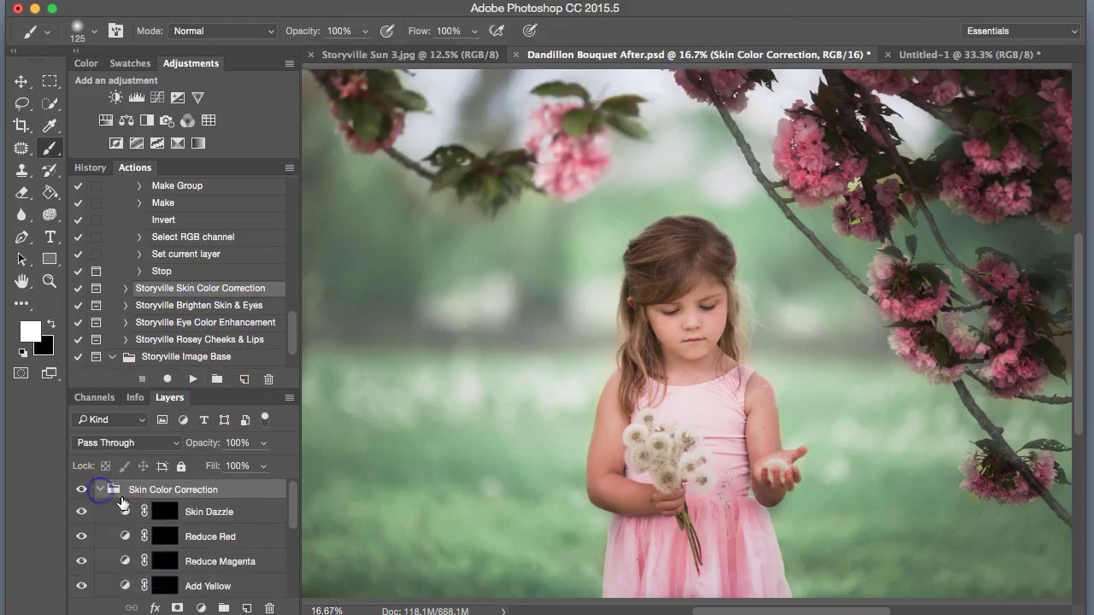
{"action": "left_click_drag", "start_coordinate": [293, 505], "coordinate": [289, 524]}
{"action": "left_click", "coordinate": [163, 496]}
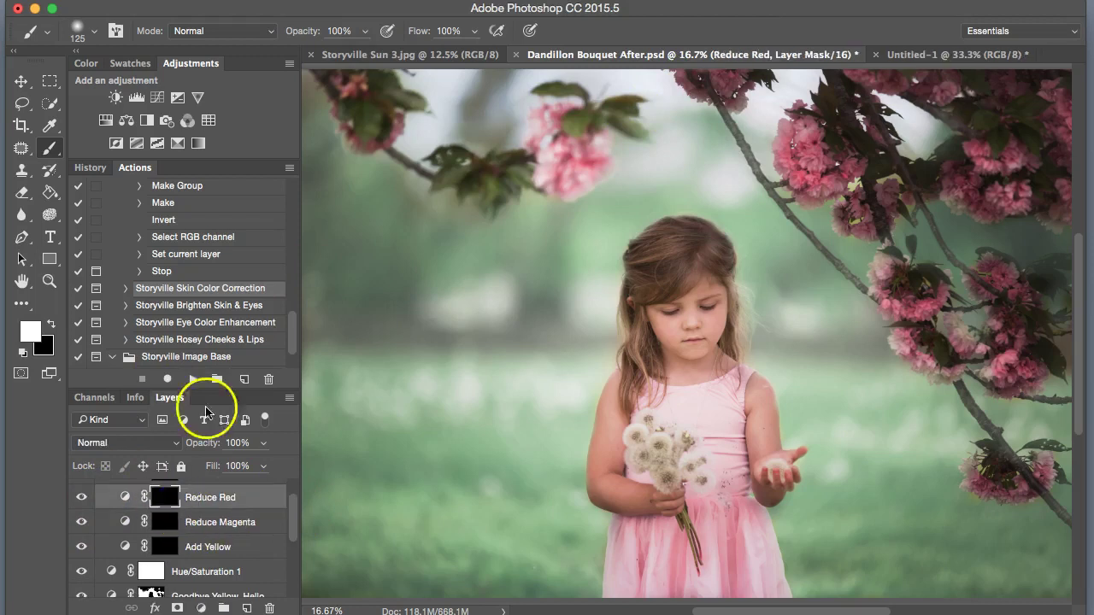
{"action": "key", "text": "bracketright"}
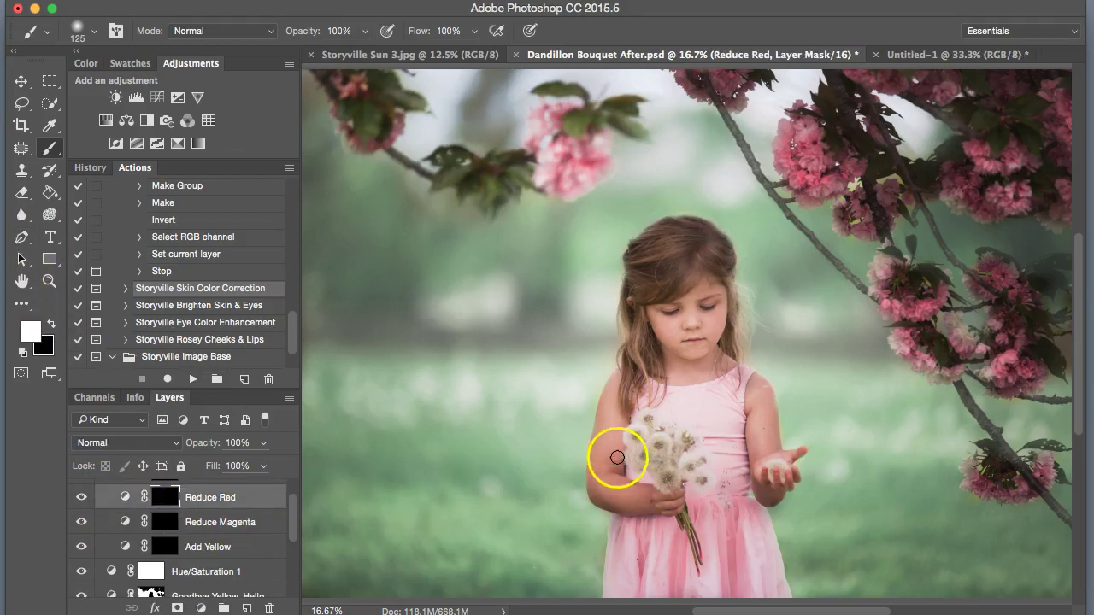
{"action": "key", "text": "bracketright"}
{"action": "key", "text": "bracketright"}
{"action": "key", "text": "bracketright"}
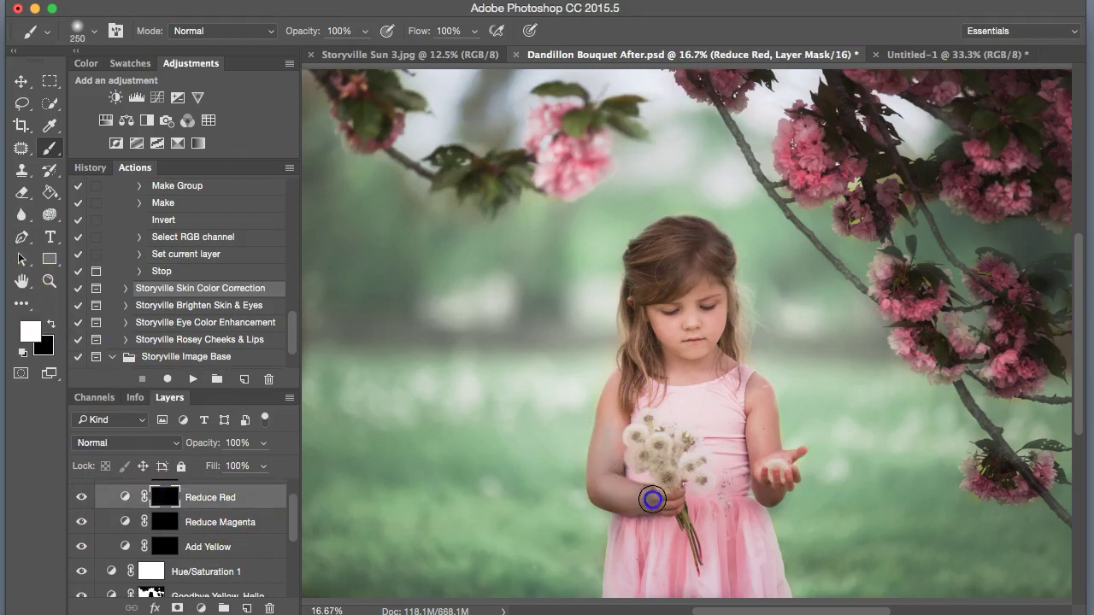
{"action": "key", "text": "bracketleft"}
{"action": "left_click", "coordinate": [775, 449]}
{"action": "left_click", "coordinate": [767, 480]}
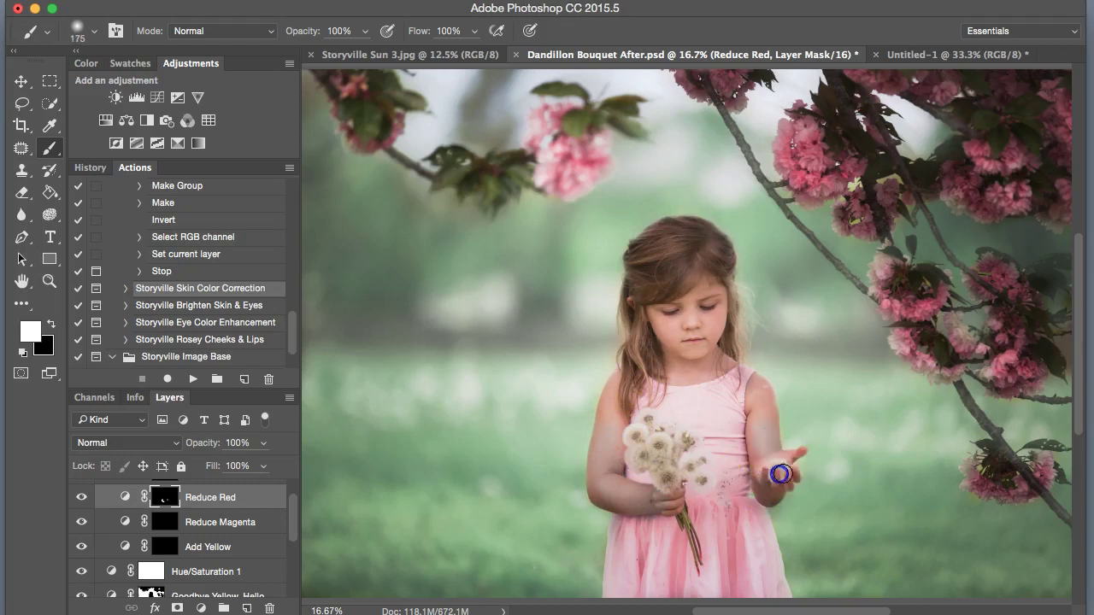
{"action": "left_click", "coordinate": [612, 416]}
Step: Set the Reduce Red layer's opacity to 39% and toggle its visibility to compare the arms
{"action": "left_click_drag", "start_coordinate": [200, 456], "coordinate": [159, 454]}
{"action": "left_click", "coordinate": [80, 498]}
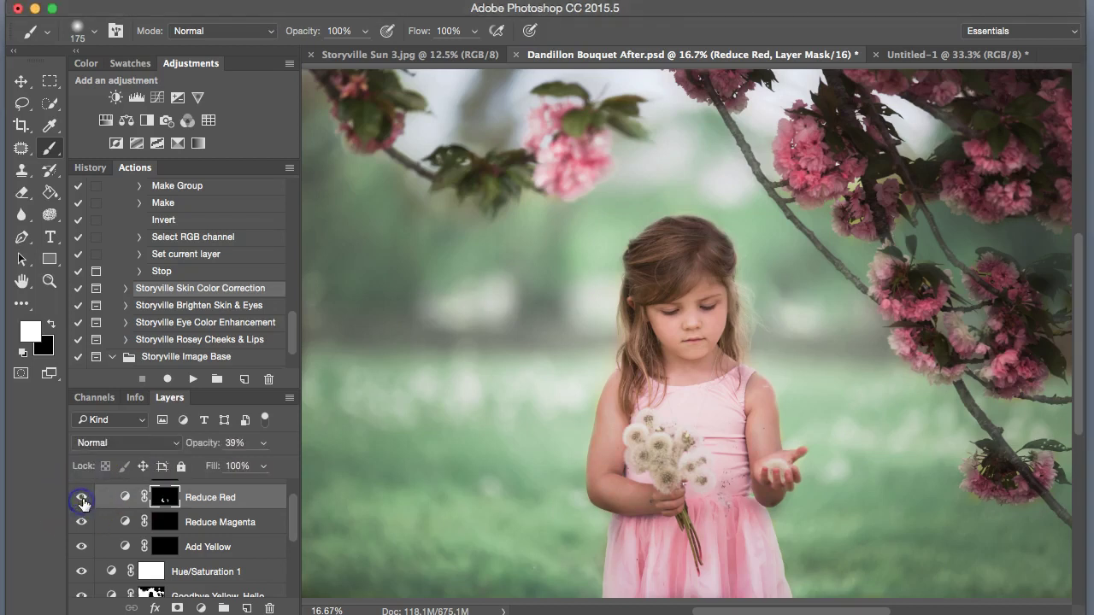
{"action": "left_click", "coordinate": [83, 499]}
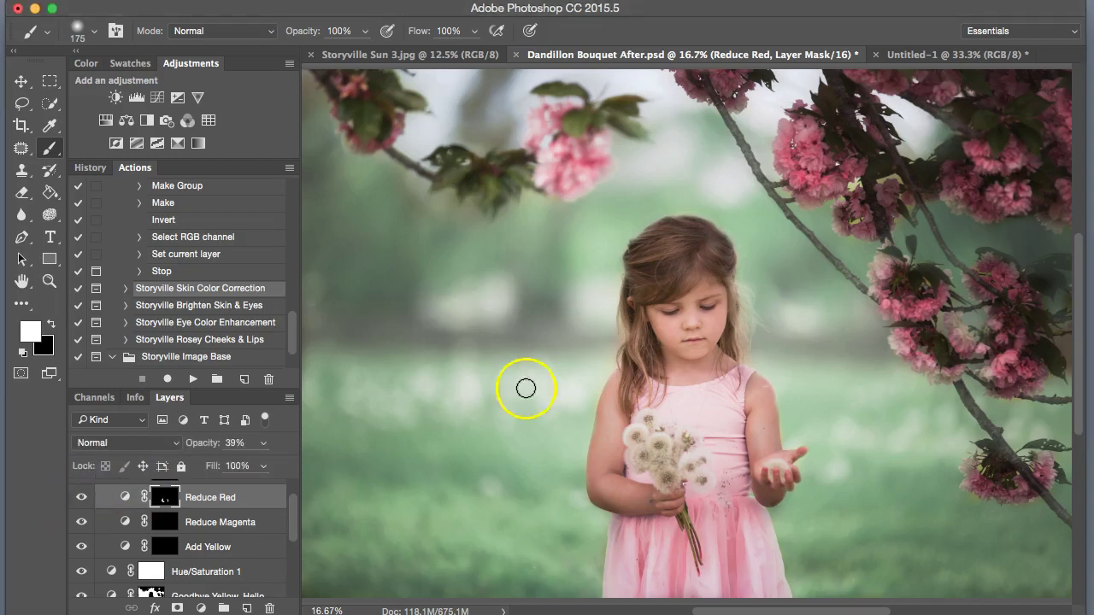
Step: Paint white over the girl's arms on the Reduce Magenta mask with a size 175 brush and set the layer's opacity to 40%
{"action": "left_click", "coordinate": [164, 519]}
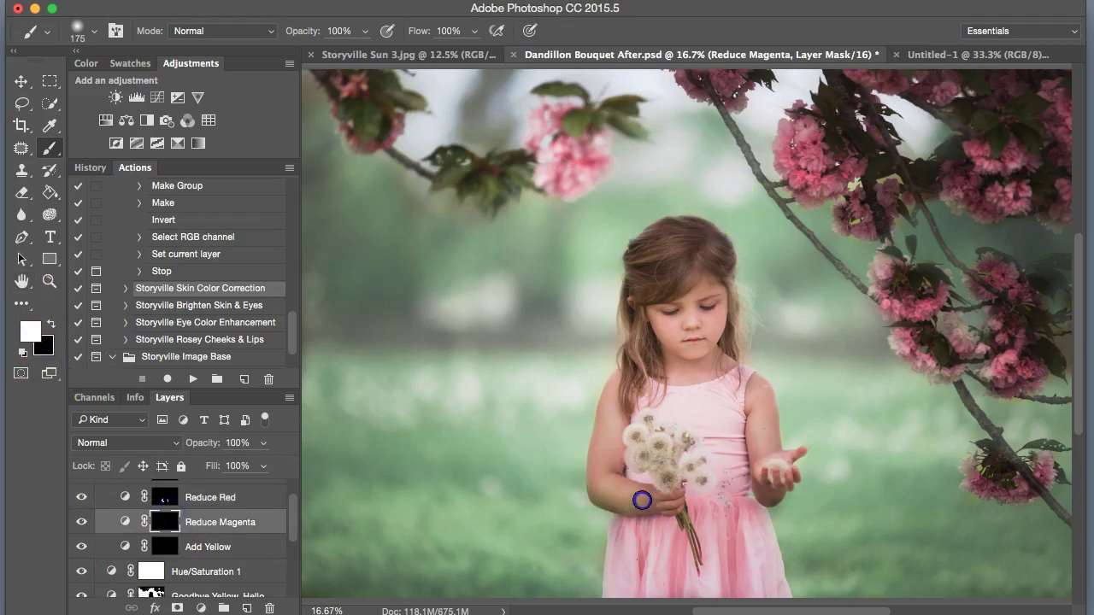
{"action": "left_click", "coordinate": [770, 396]}
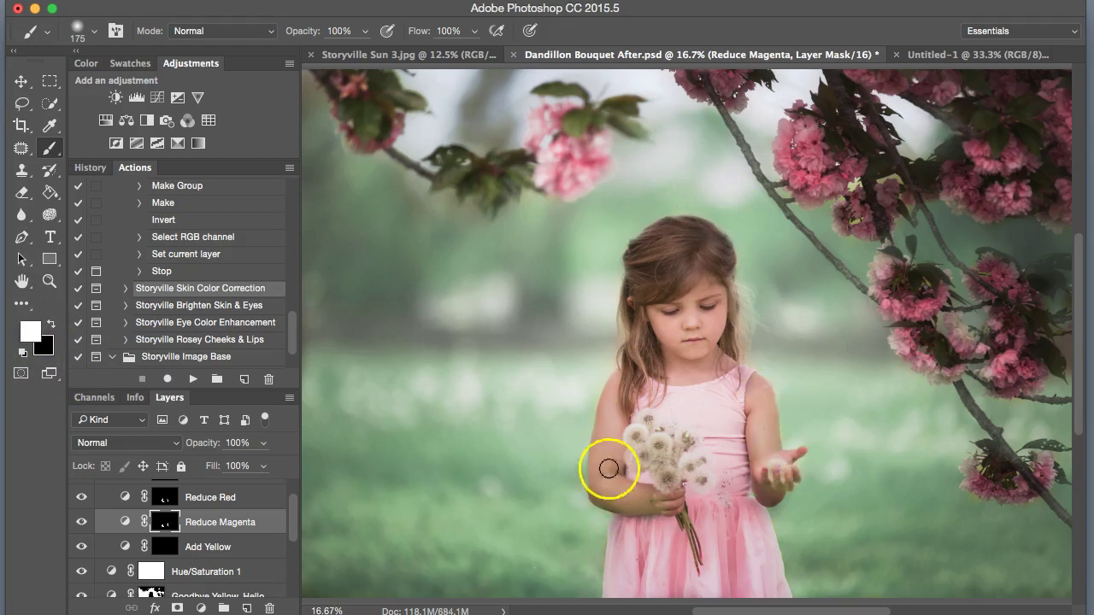
{"action": "left_click_drag", "start_coordinate": [218, 443], "coordinate": [145, 443]}
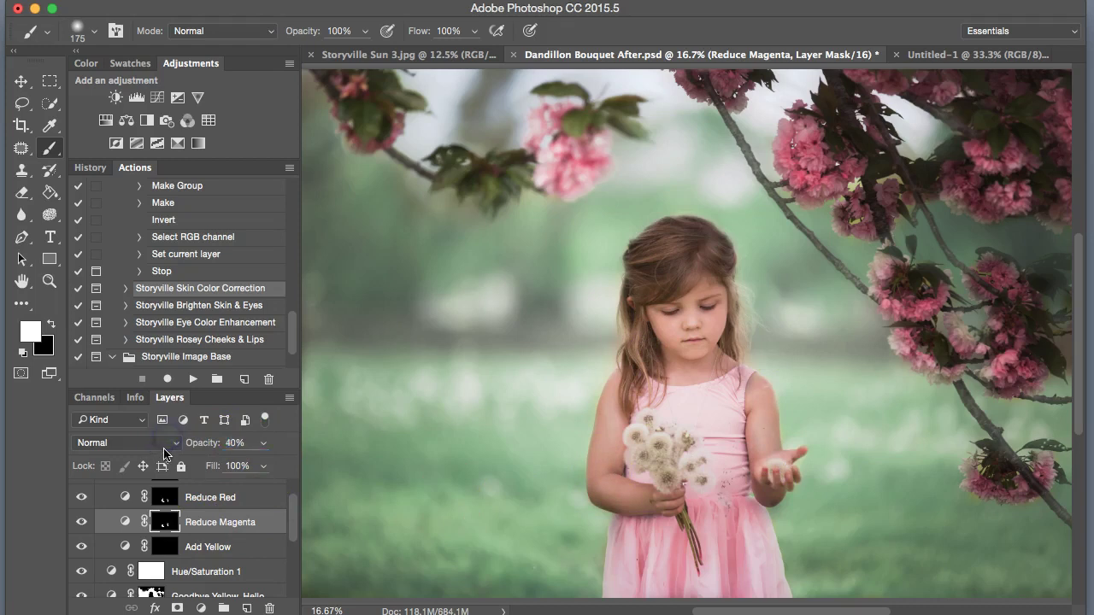
Step: Toggle the Skin Color Correction group's visibility to compare the girl's skin with and without the correction
{"action": "key", "text": "super+plus"}
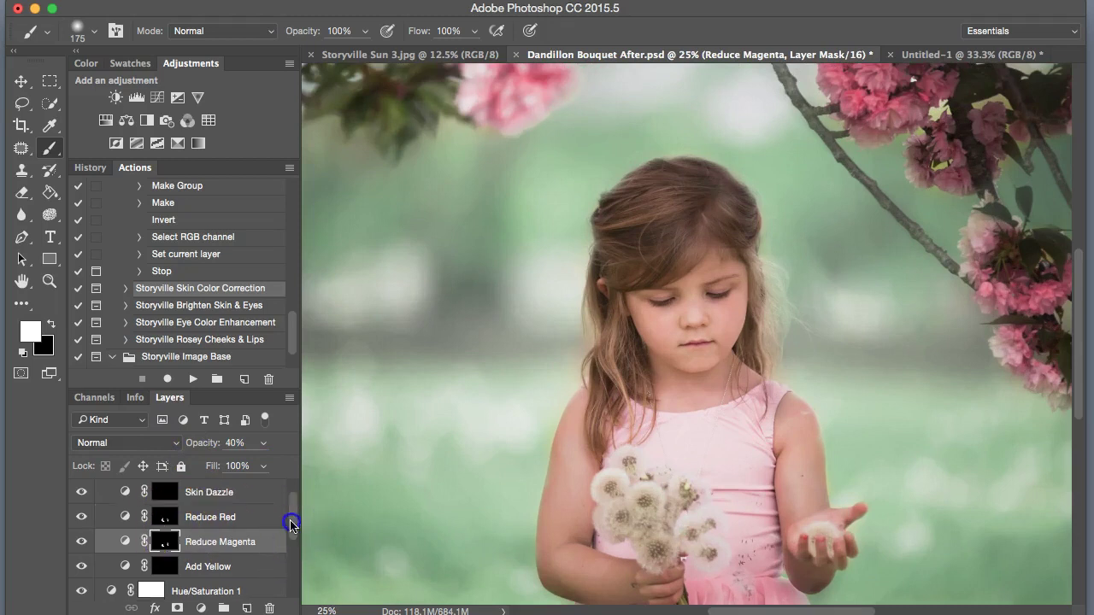
{"action": "scroll", "coordinate": [287, 508], "scroll_direction": "up", "scroll_amount": 1}
{"action": "left_click", "coordinate": [146, 495]}
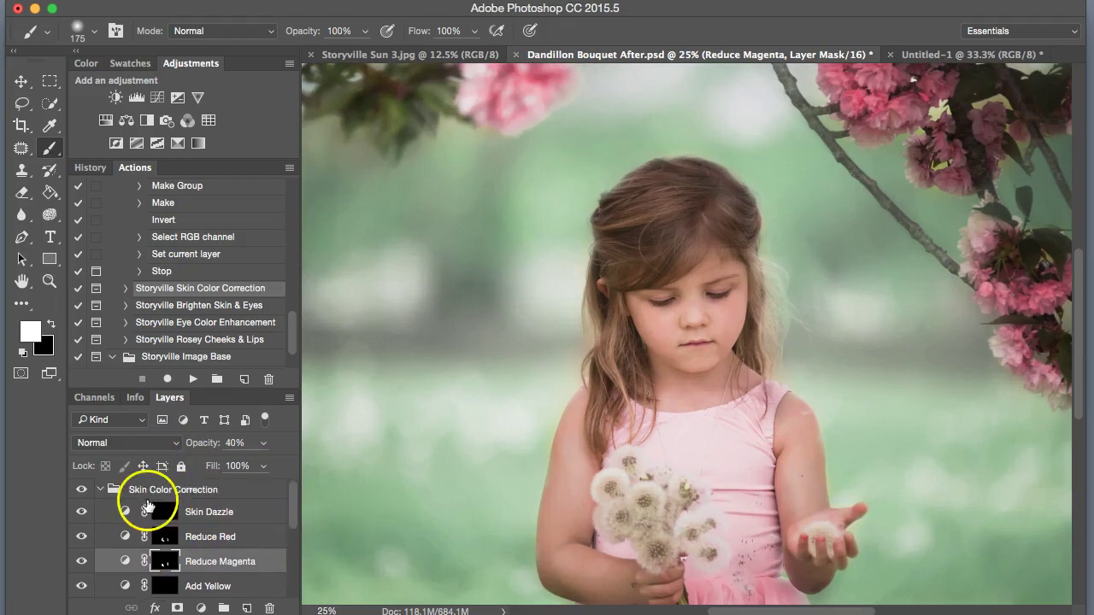
{"action": "left_click", "coordinate": [81, 491]}
{"action": "left_click", "coordinate": [81, 490]}
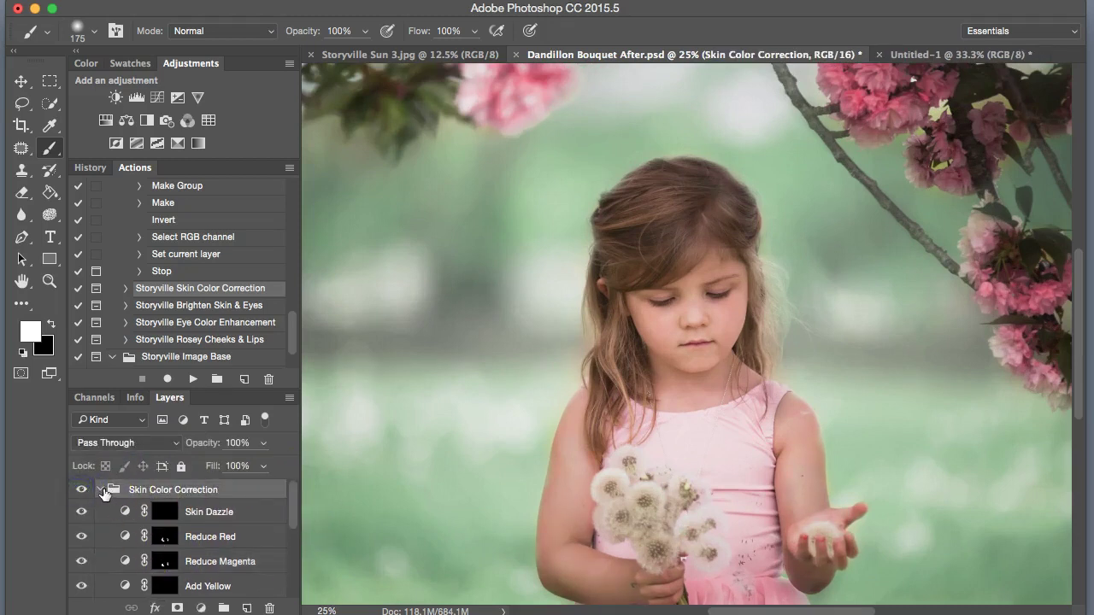
Step: Collapse the Skin Color Correction group, set its opacity to 70%, and toggle its visibility to compare the result
{"action": "left_click", "coordinate": [100, 489]}
{"action": "key", "text": "super+minus"}
{"action": "left_click_drag", "start_coordinate": [195, 445], "coordinate": [193, 447]}
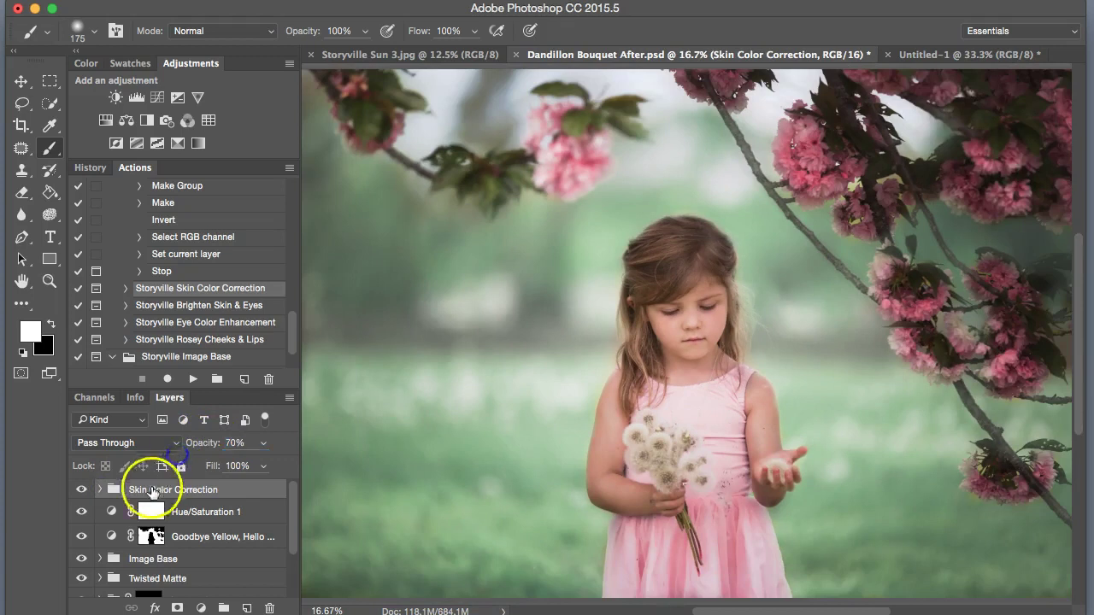
{"action": "left_click", "coordinate": [81, 490]}
{"action": "left_click", "coordinate": [82, 491]}
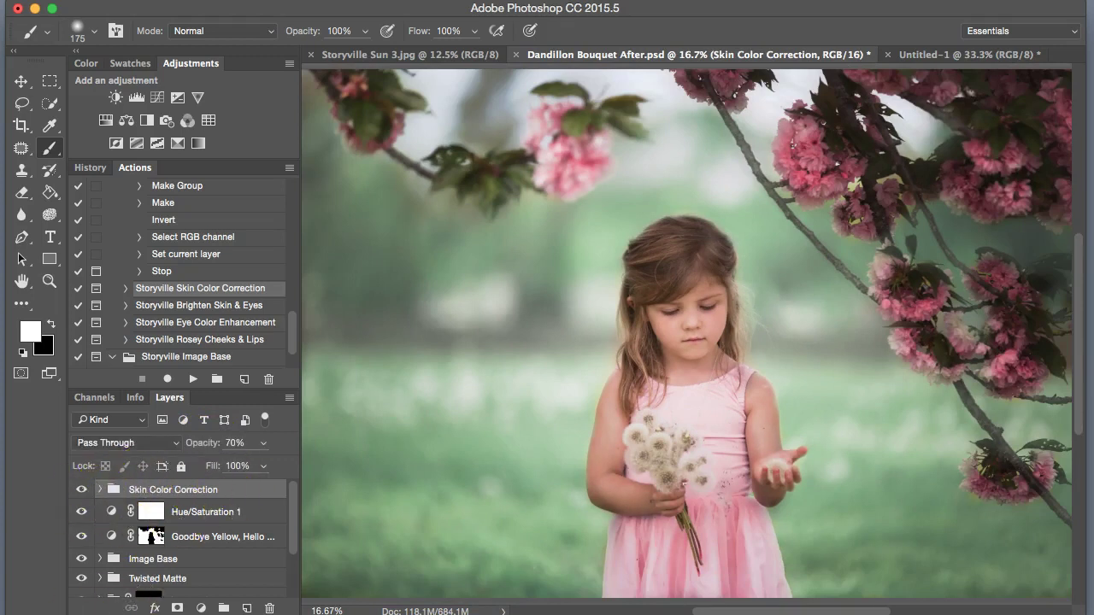
Step: Run the Storyville Rosey Cheeks & Lips action above the Skin Color Correction group and continue through its notice
{"action": "left_click", "coordinate": [250, 342]}
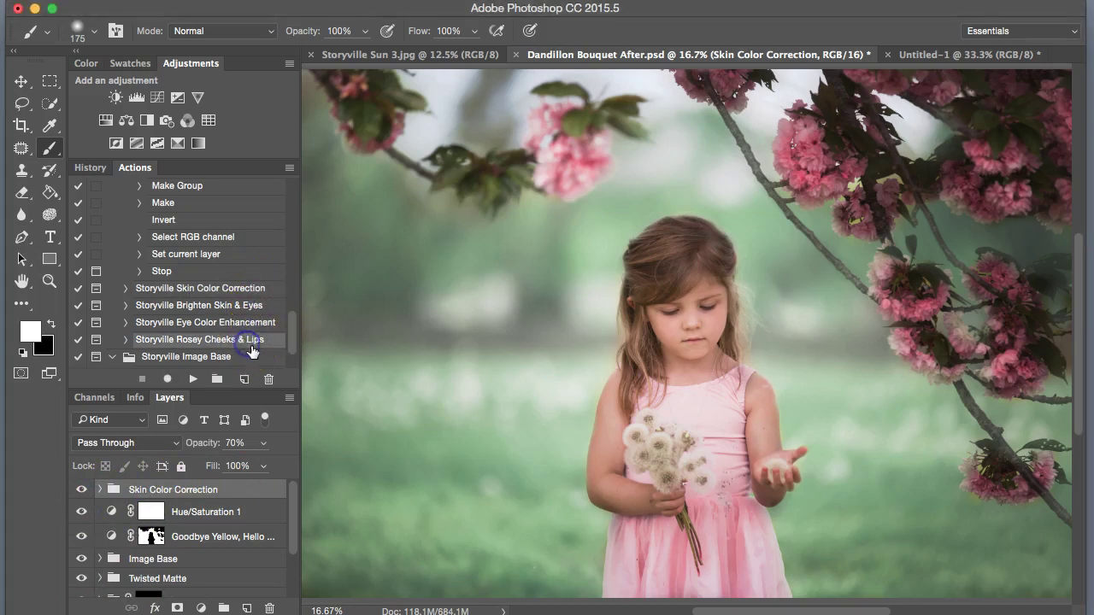
{"action": "left_click", "coordinate": [194, 378]}
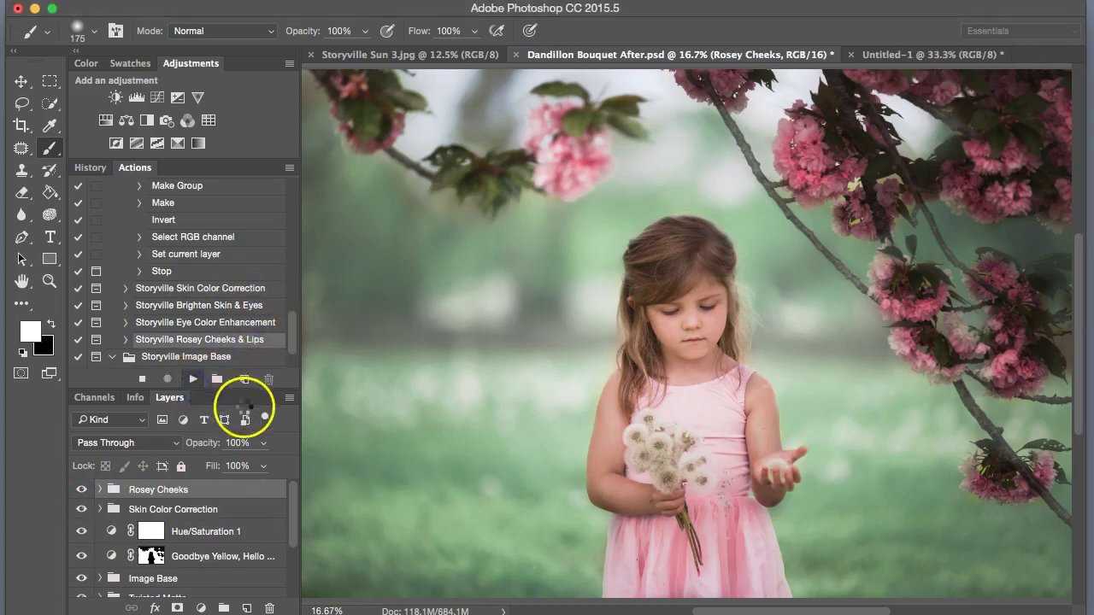
{"action": "left_click", "coordinate": [683, 75]}
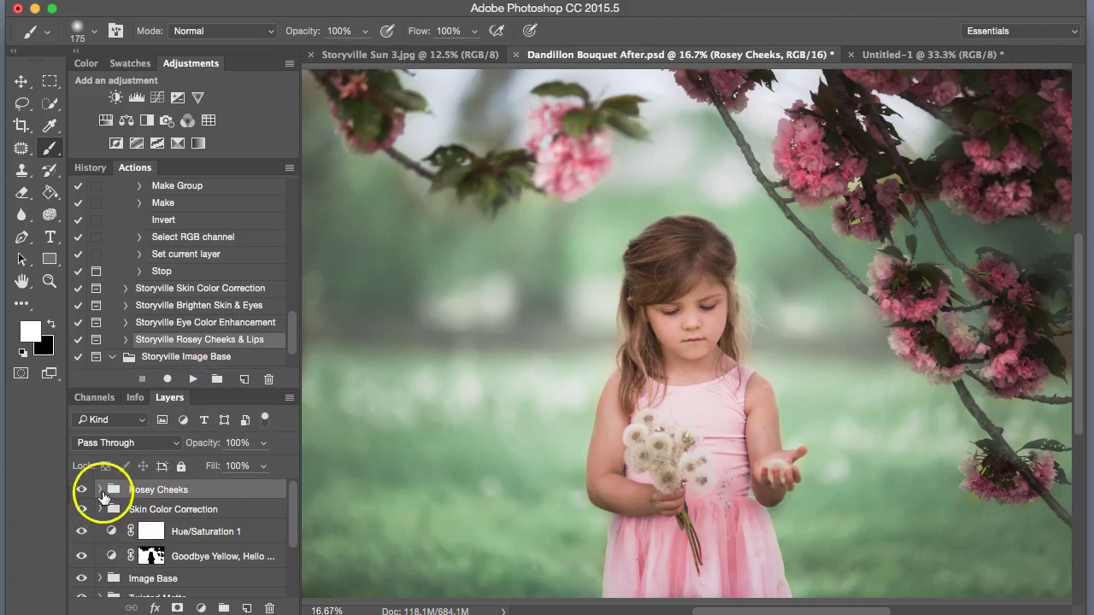
Step: Expand the Rosey Cheeks group and paint white on the Radiant Red mask over both of the girl's cheeks with a size 175 brush
{"action": "left_click", "coordinate": [100, 490]}
{"action": "left_click", "coordinate": [165, 536]}
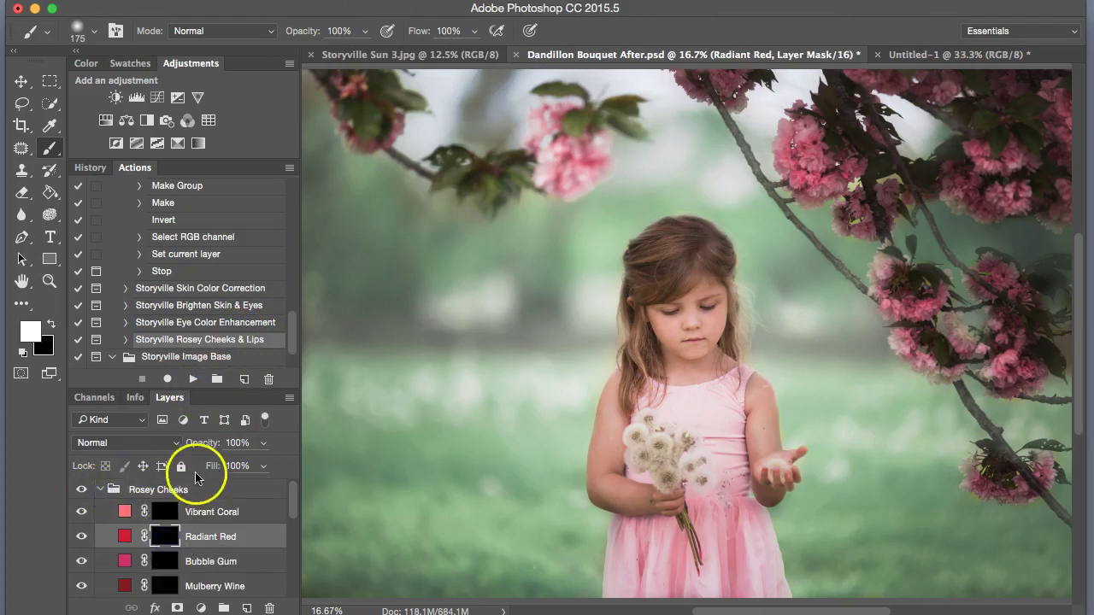
{"action": "key", "text": "super+equal"}
{"action": "key", "text": "super+equal"}
{"action": "key", "text": "super+equal"}
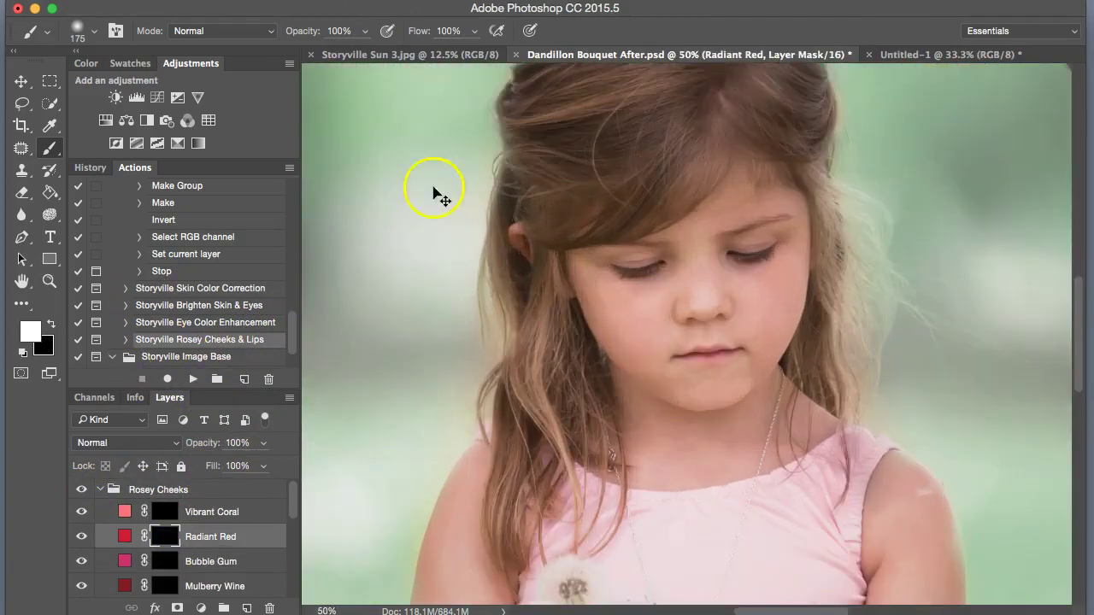
{"action": "key", "text": "super+equal"}
{"action": "left_click", "coordinate": [613, 317]}
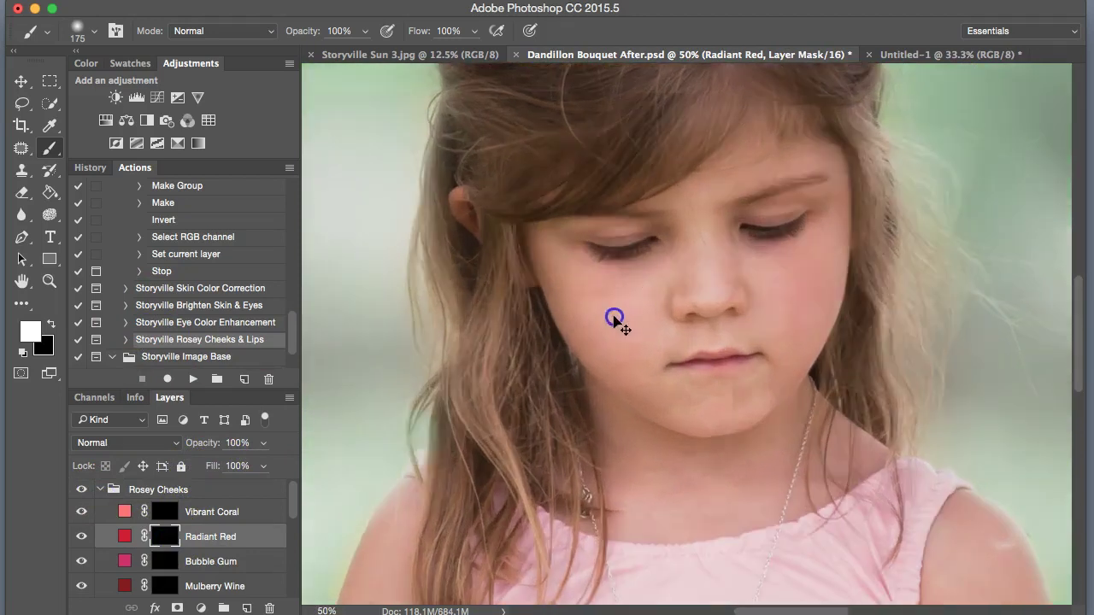
{"action": "left_click", "coordinate": [613, 312]}
{"action": "left_click", "coordinate": [801, 280]}
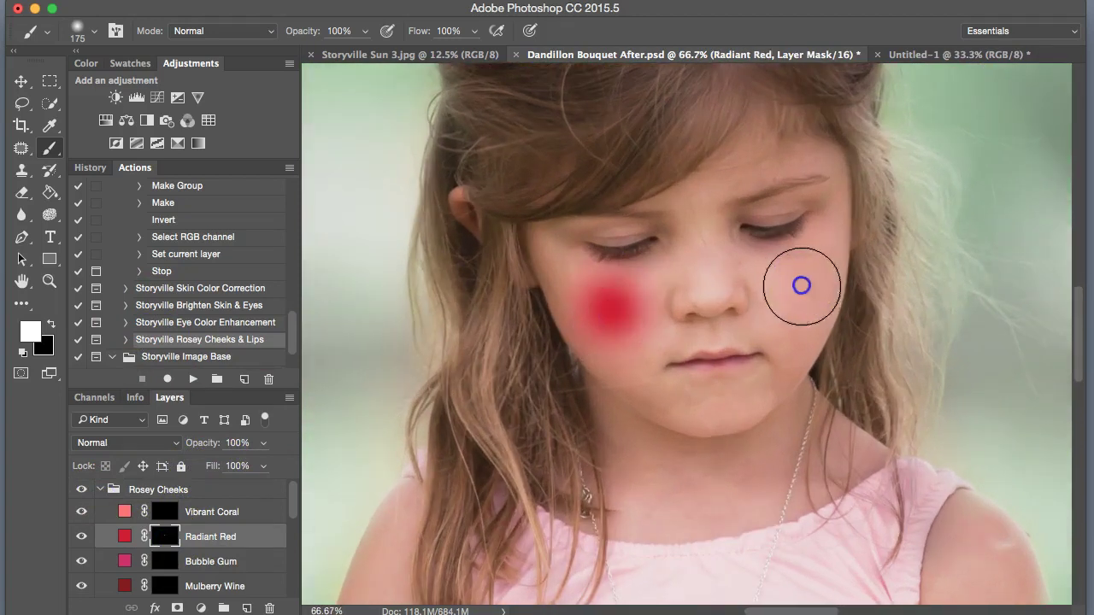
Step: Paint white over the girl's lips on the Radiant Red mask with a smaller brush, down to size 30
{"action": "key", "text": "bracketleft"}
{"action": "key", "text": "bracketleft"}
{"action": "key", "text": "bracketleft"}
{"action": "key", "text": "bracketleft"}
{"action": "key", "text": "bracketleft"}
{"action": "key", "text": "bracketleft"}
{"action": "key", "text": "bracketleft"}
{"action": "key", "text": "bracketleft"}
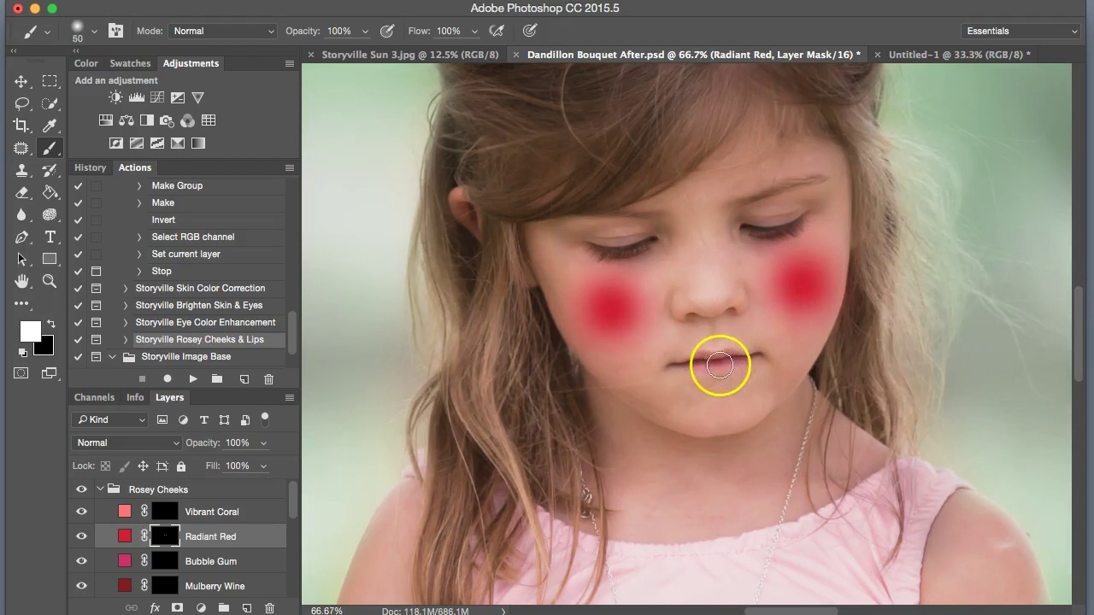
{"action": "key", "text": "bracketleft"}
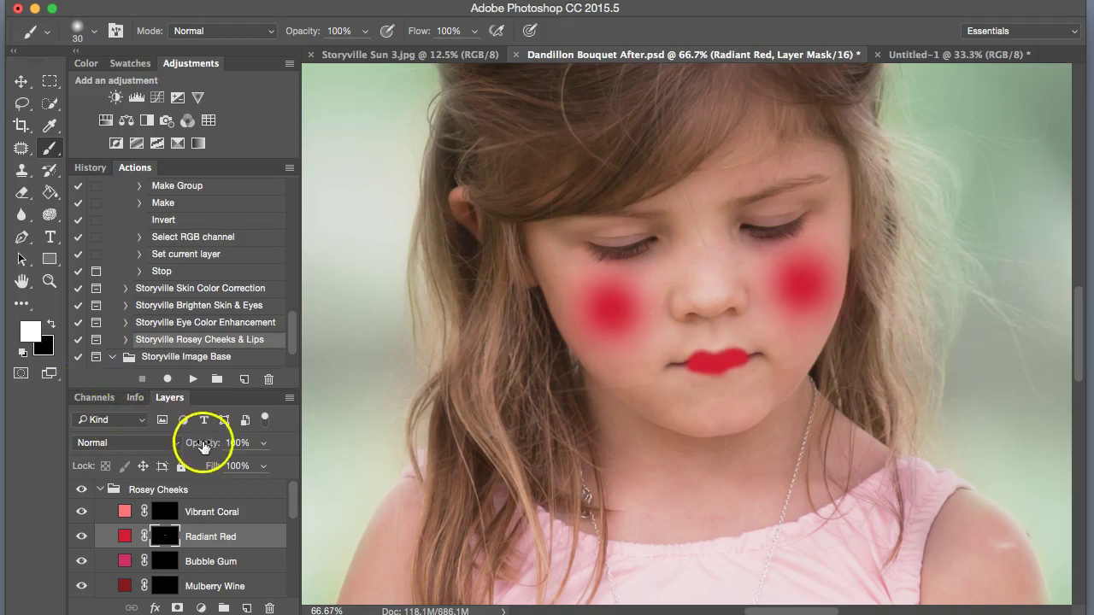
Step: Set the Radiant Red layer's opacity to 6%, compare the effect, and collapse the Rosey Cheeks group
{"action": "left_click_drag", "start_coordinate": [202, 443], "coordinate": [72, 452]}
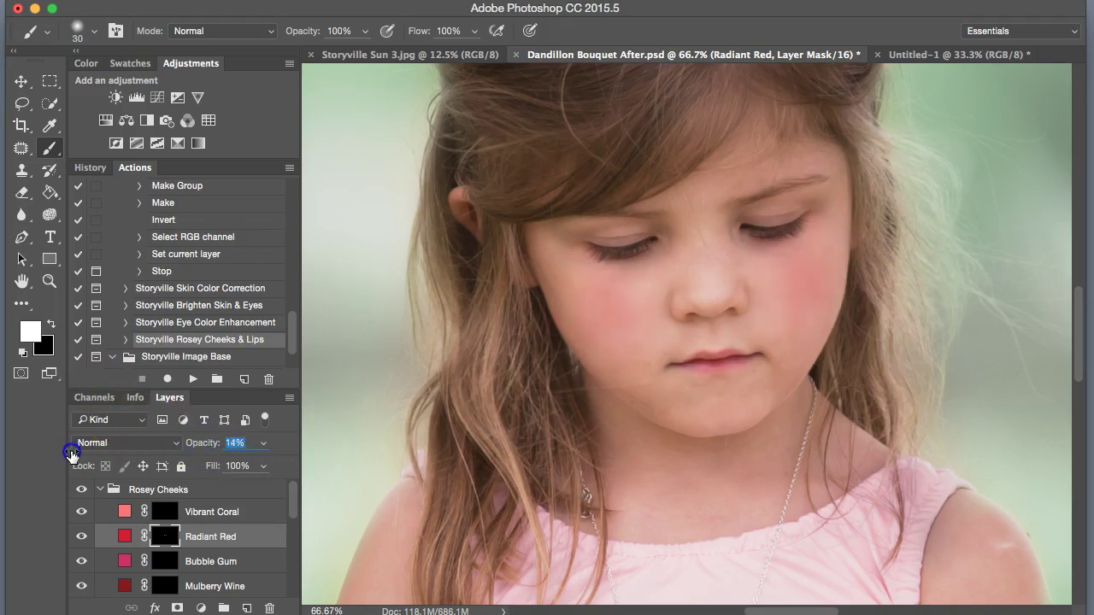
{"action": "left_click", "coordinate": [78, 492]}
{"action": "key", "text": "super+minus"}
{"action": "key", "text": "super+minus"}
{"action": "key", "text": "super+minus"}
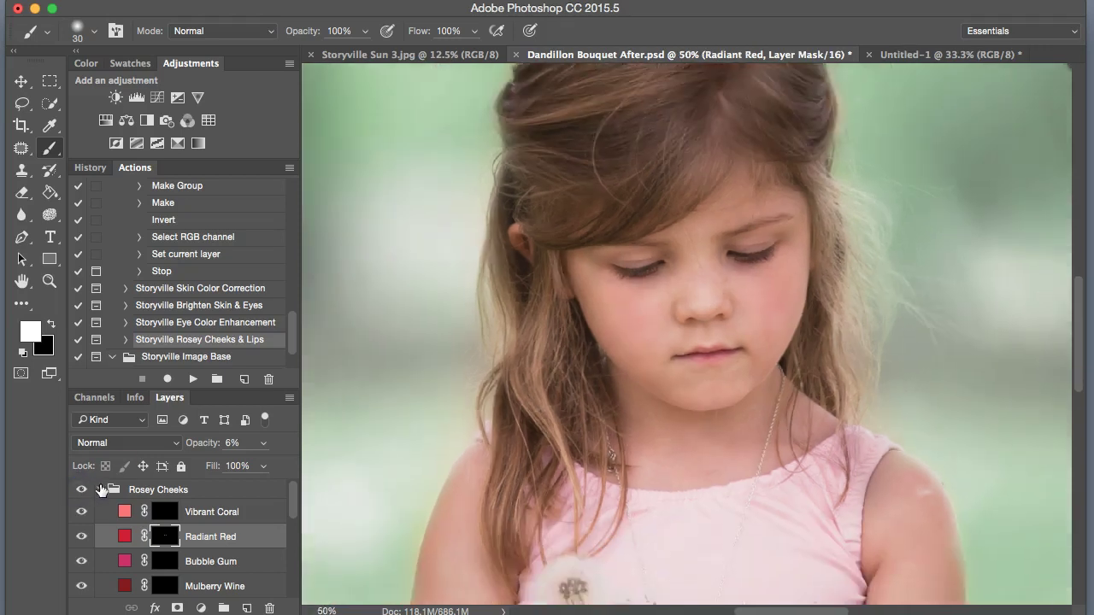
{"action": "left_click", "coordinate": [104, 492]}
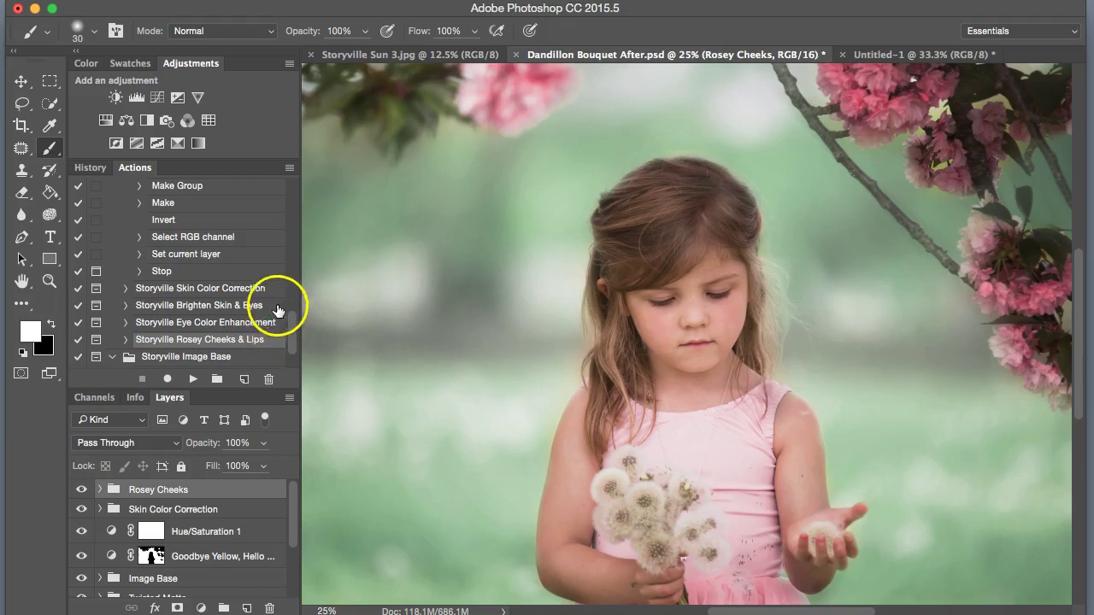
Step: Run the Storyville Dodge & Burn action above the Rosey Cheeks group and continue through its notice
{"action": "key", "text": "super+plus"}
{"action": "key", "text": "super+plus"}
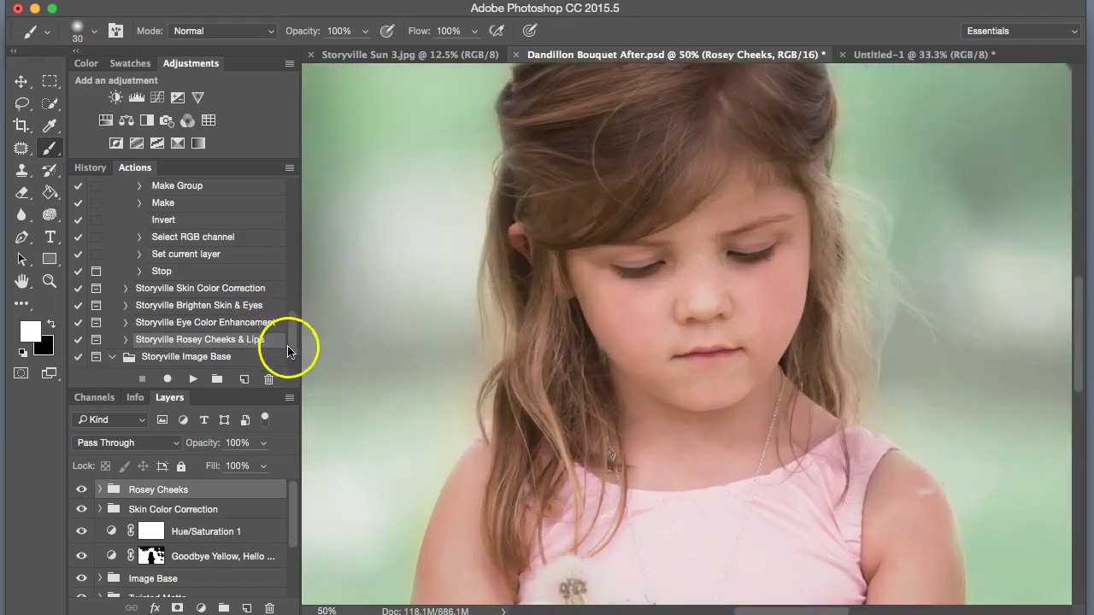
{"action": "left_click", "coordinate": [287, 301]}
{"action": "mouse_move", "coordinate": [287, 301]}
{"action": "left_mouse_down"}
{"action": "mouse_move", "coordinate": [276, 210]}
{"action": "mouse_move", "coordinate": [285, 354]}
{"action": "mouse_move", "coordinate": [282, 243]}
{"action": "left_mouse_up"}
{"action": "left_click", "coordinate": [163, 237]}
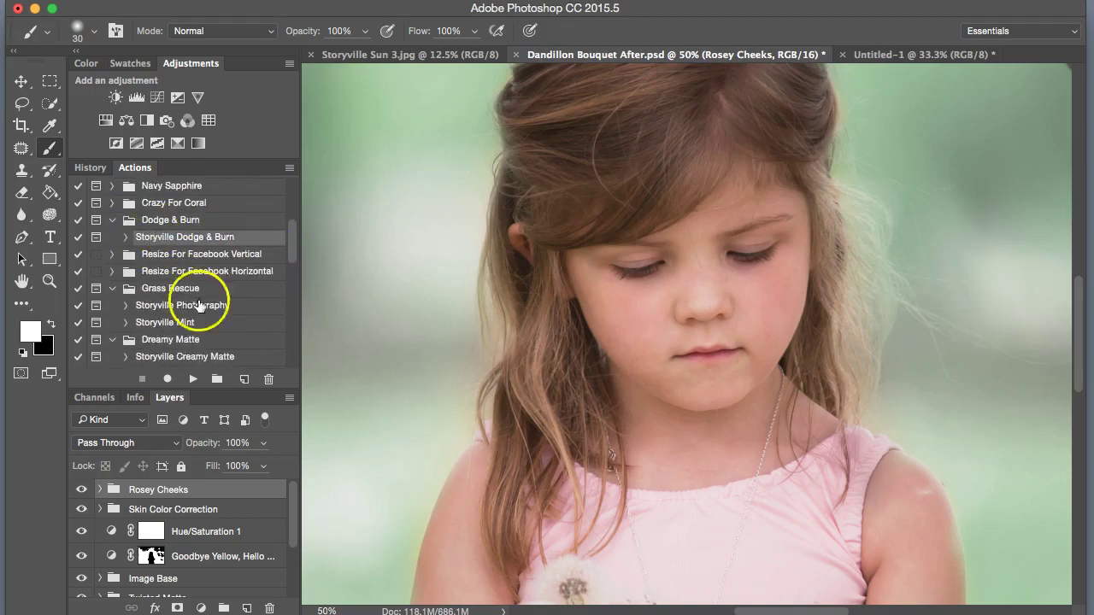
{"action": "left_click", "coordinate": [195, 379]}
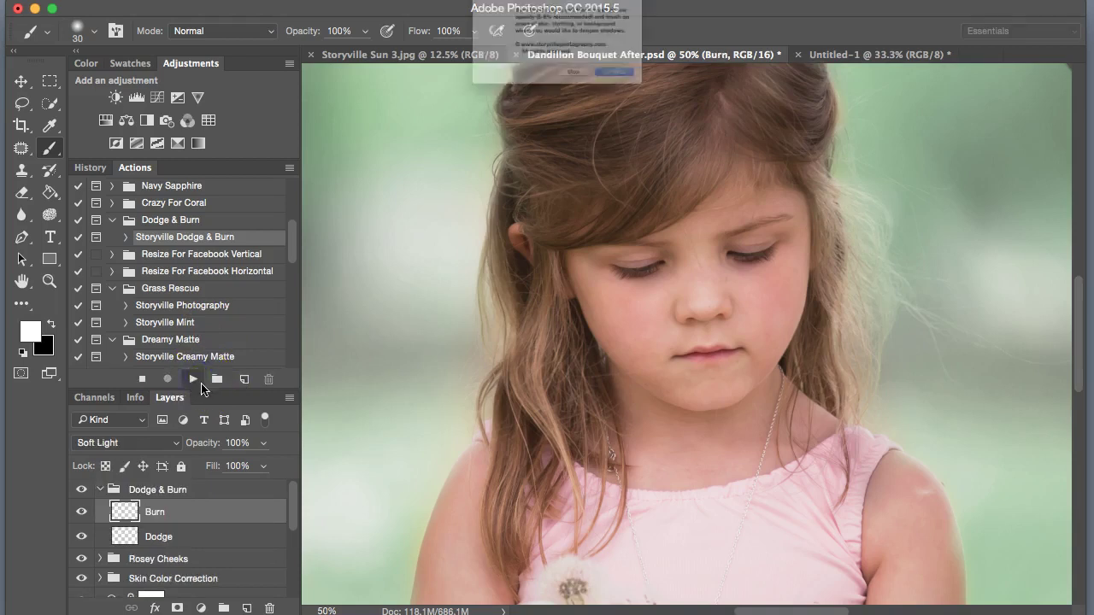
{"action": "left_click", "coordinate": [679, 129]}
Step: Set the brush to black at 8% opacity and paint over the girl's eyelashes and eyebrows on the Burn layer
{"action": "left_click", "coordinate": [49, 324]}
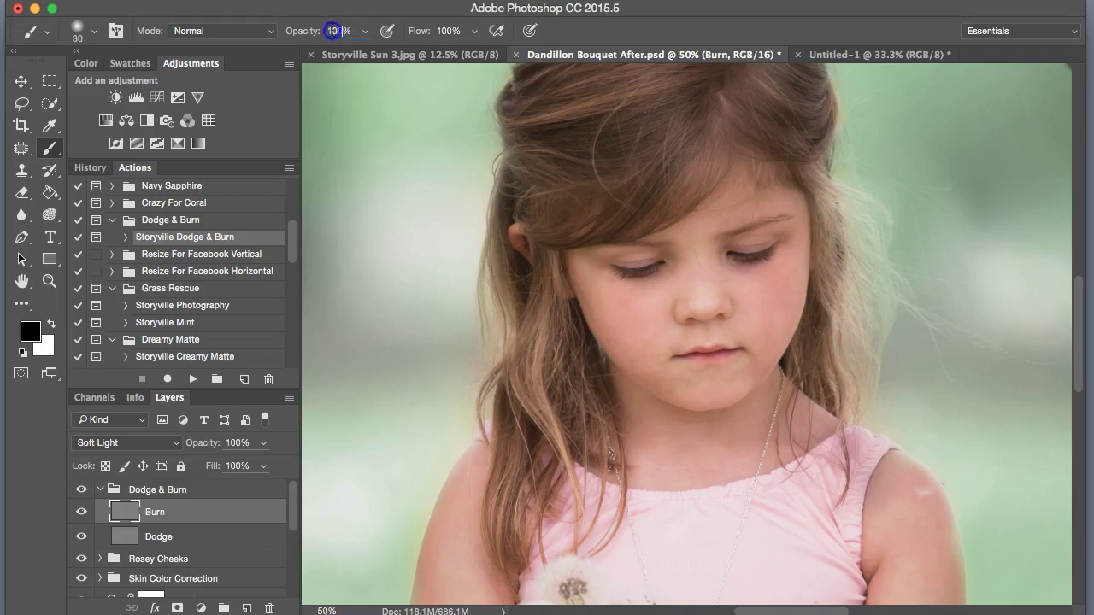
{"action": "type", "text": "8"}
{"action": "key", "text": "Return"}
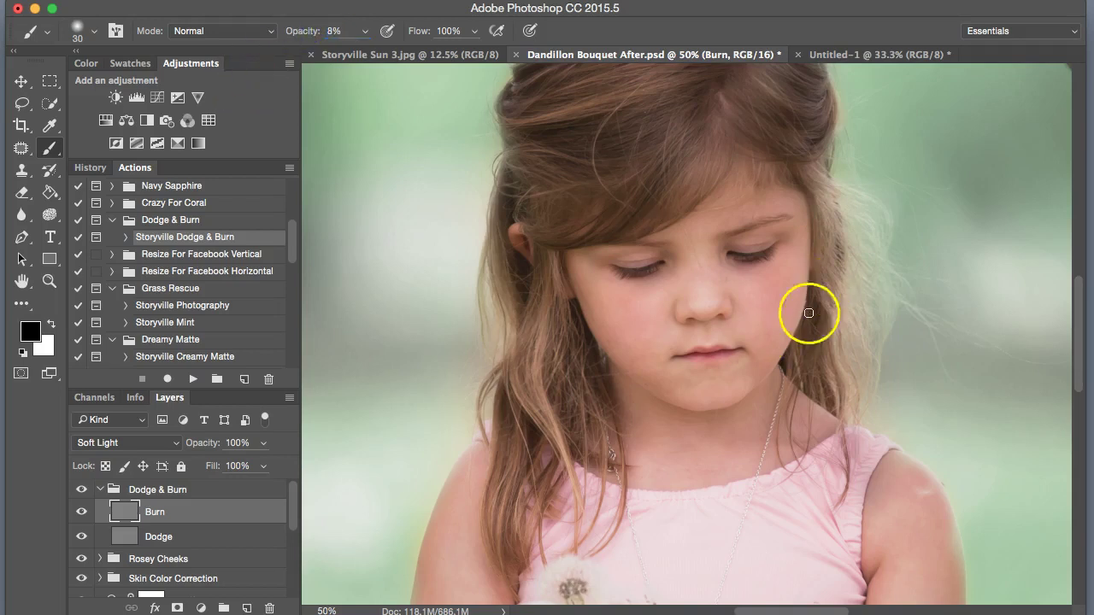
{"action": "key", "text": "super+plus"}
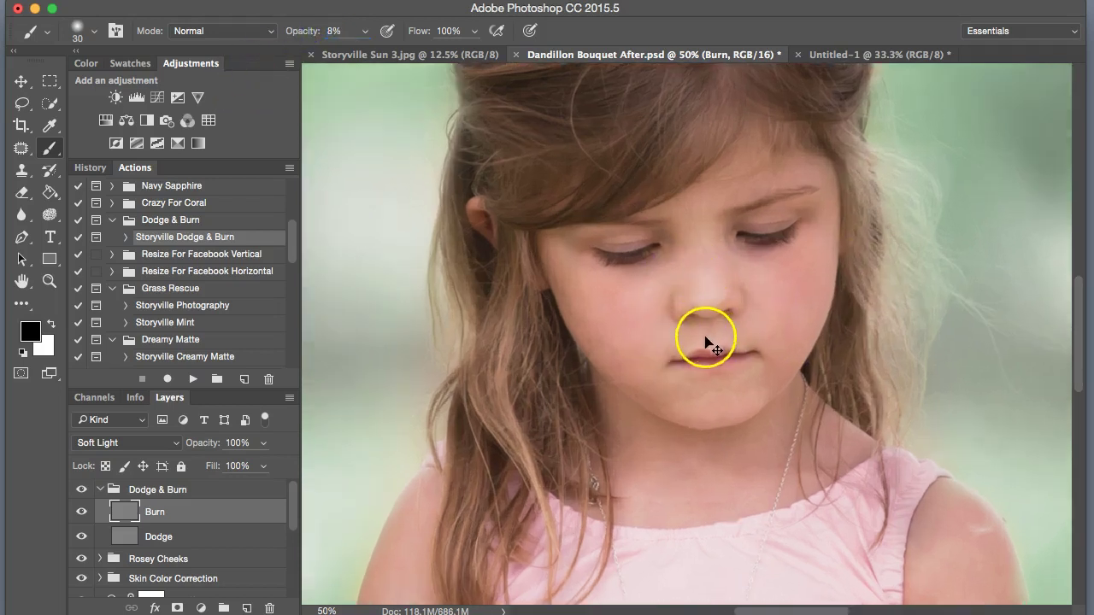
{"action": "key", "text": "super+plus"}
{"action": "key", "text": "["}
{"action": "key", "text": "["}
{"action": "key", "text": "["}
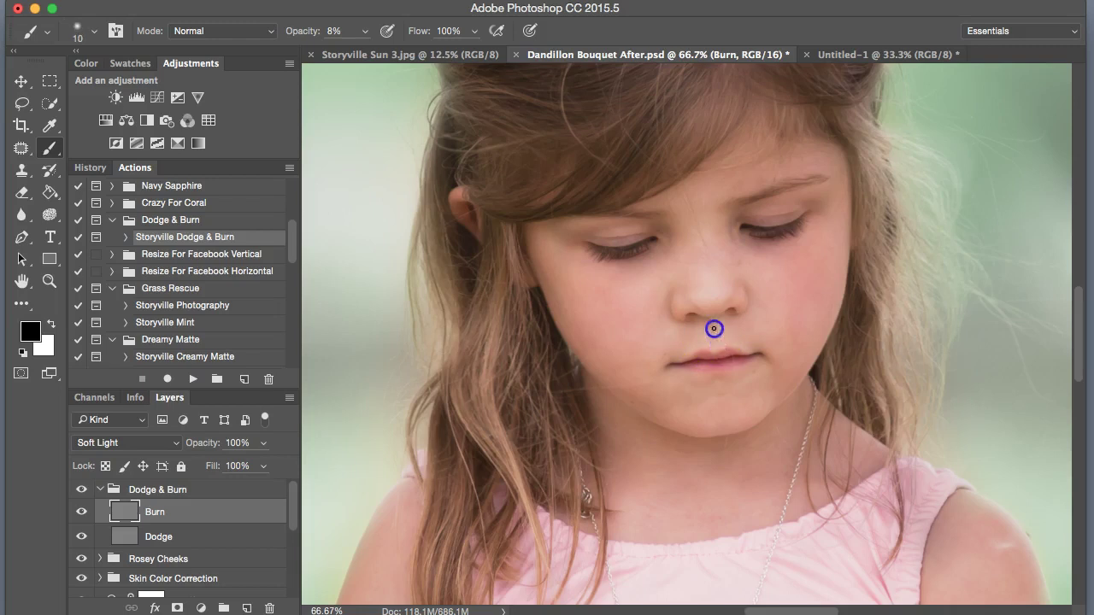
{"action": "key", "text": "bracketright"}
{"action": "key", "text": "bracketright"}
{"action": "key", "text": "bracketright"}
{"action": "left_click", "coordinate": [763, 231]}
{"action": "left_click_drag", "start_coordinate": [763, 191], "coordinate": [809, 178]}
{"action": "mouse_move", "coordinate": [652, 225]}
{"action": "left_mouse_down"}
{"action": "mouse_move", "coordinate": [649, 213]}
{"action": "mouse_move", "coordinate": [630, 217]}
{"action": "left_mouse_up"}
Step: Deepen the shadows beneath the nose and around the lips and chin on the Burn layer
{"action": "left_click", "coordinate": [718, 333]}
{"action": "key", "text": "bracketleft"}
{"action": "key", "text": "bracketleft"}
{"action": "key", "text": "bracketright"}
{"action": "key", "text": "bracketright"}
{"action": "left_click", "coordinate": [696, 391]}
{"action": "left_click_drag", "start_coordinate": [740, 362], "coordinate": [743, 342]}
Step: Paint black over the darker hair strands on both sides of the girl's head on the Burn layer with size 30 and 45 brushes
{"action": "key", "text": "super+minus"}
{"action": "key", "text": "super+minus"}
{"action": "left_click_drag", "start_coordinate": [689, 190], "coordinate": [666, 232]}
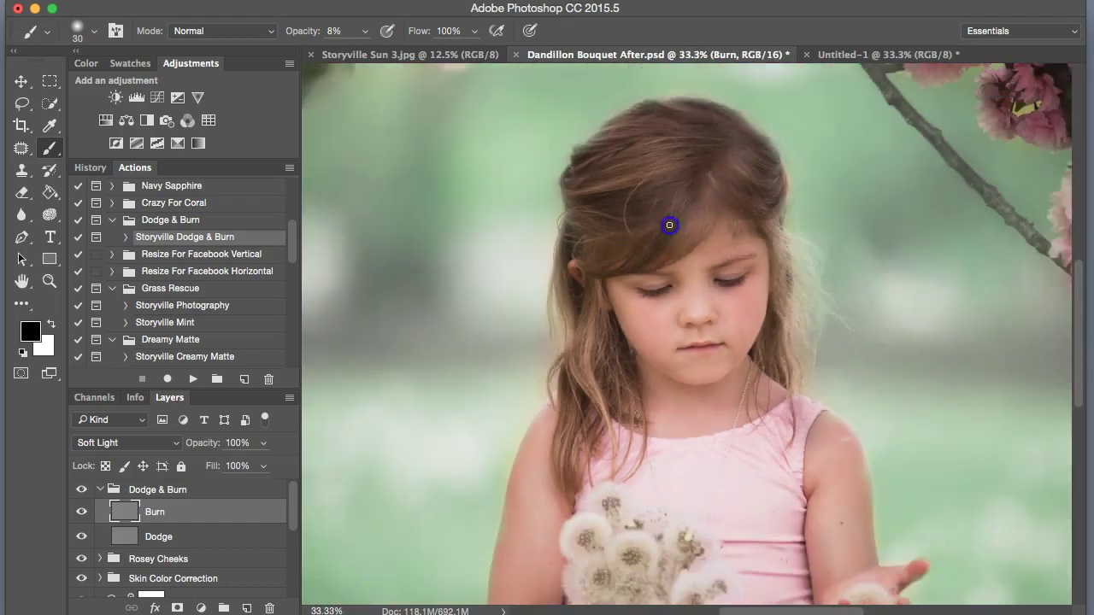
{"action": "left_click", "coordinate": [625, 239]}
{"action": "left_click", "coordinate": [606, 323]}
{"action": "left_click", "coordinate": [581, 391]}
{"action": "key", "text": "bracketright"}
{"action": "left_click", "coordinate": [678, 186]}
{"action": "left_click_drag", "start_coordinate": [776, 318], "coordinate": [787, 385]}
Step: Darken the area between the nose and upper lip on the Burn layer with a size 30 brush
{"action": "key", "text": "super+minus"}
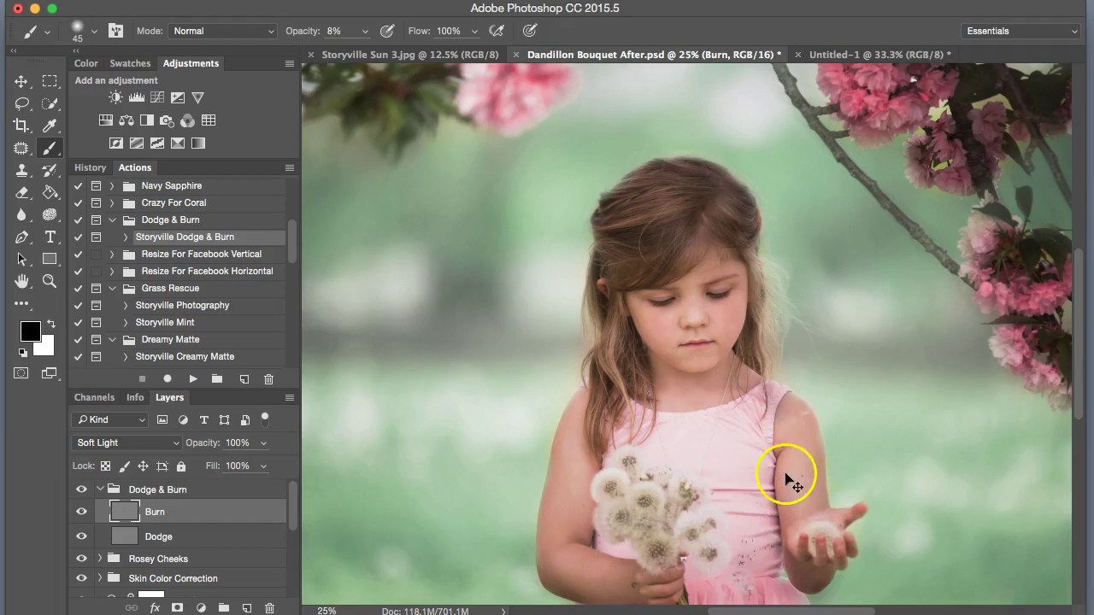
{"action": "key", "text": "super+plus"}
{"action": "key", "text": "super+plus"}
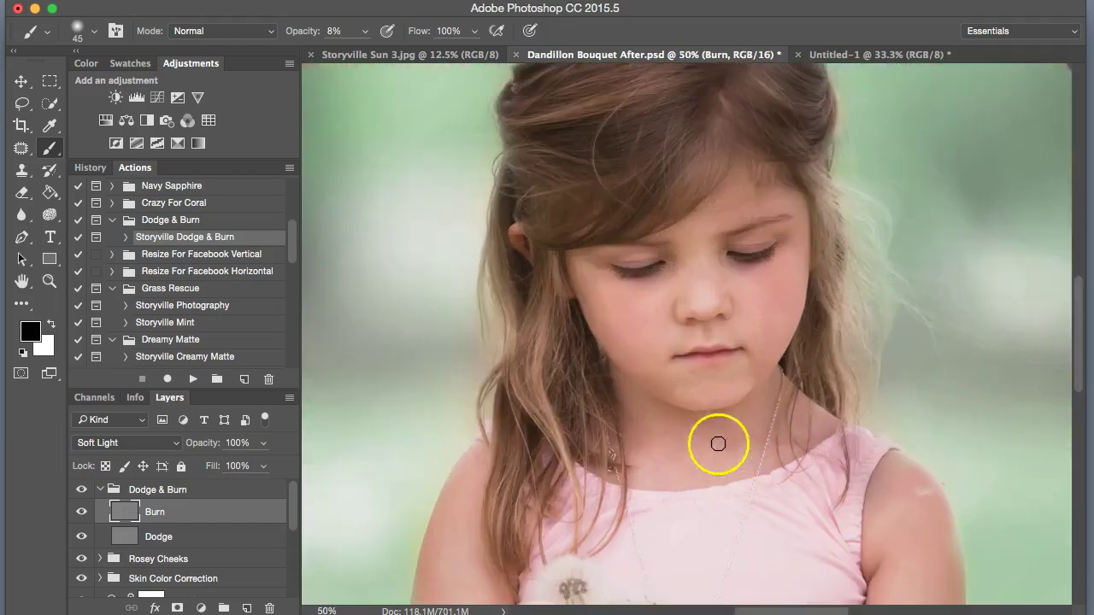
{"action": "key", "text": "["}
{"action": "key", "text": "["}
{"action": "key", "text": "["}
{"action": "left_click", "coordinate": [707, 337]}
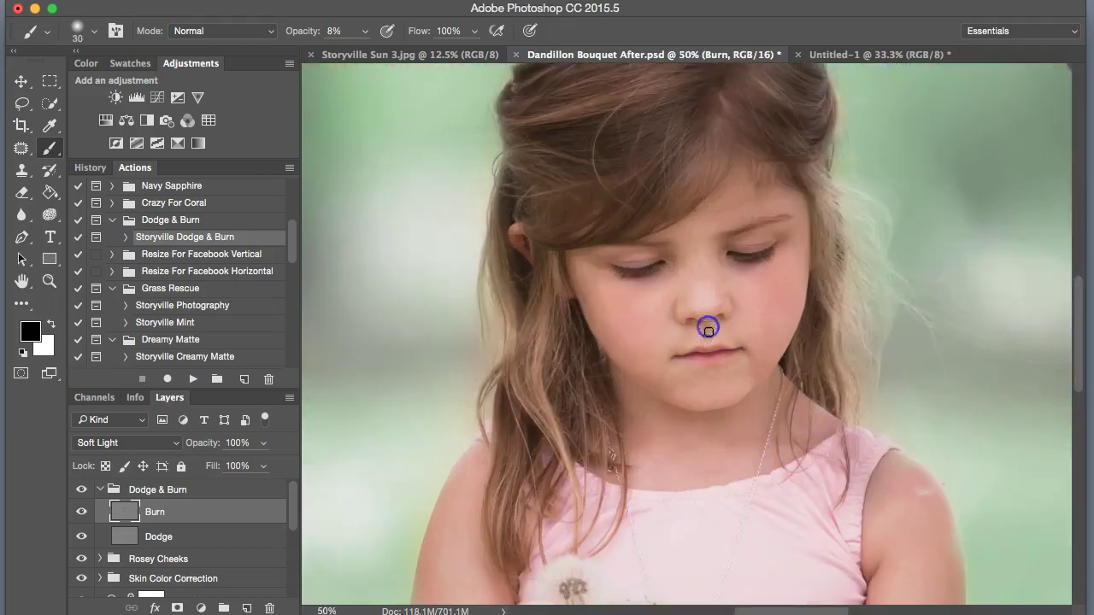
Step: Toggle the Burn layer's visibility to compare the face and hair with and without the burning
{"action": "left_click", "coordinate": [81, 512]}
{"action": "left_click", "coordinate": [82, 514]}
{"action": "left_click", "coordinate": [82, 513]}
{"action": "left_click", "coordinate": [83, 514]}
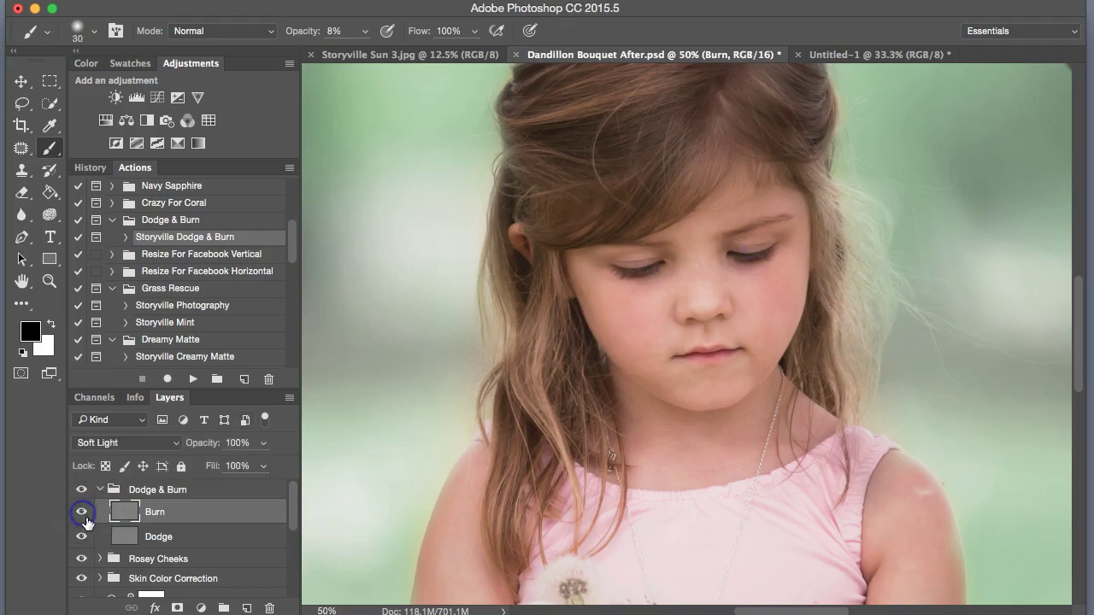
Step: Select the Dodge layer, switch to white, and paint highlights over the bridge of the nose, the brow area and the eyelids
{"action": "left_click", "coordinate": [125, 536]}
{"action": "key", "text": "x"}
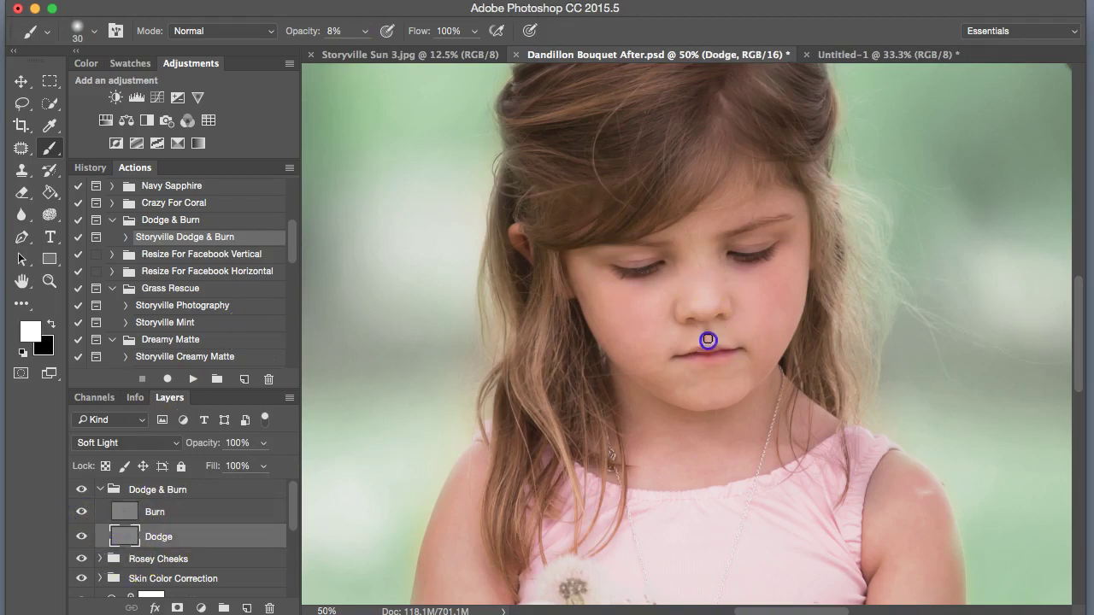
{"action": "key", "text": "]"}
{"action": "key", "text": "]"}
{"action": "key", "text": "]"}
{"action": "left_click_drag", "start_coordinate": [700, 306], "coordinate": [703, 271]}
{"action": "mouse_move", "coordinate": [727, 213]}
{"action": "left_mouse_down"}
{"action": "mouse_move", "coordinate": [731, 223]}
{"action": "mouse_move", "coordinate": [759, 210]}
{"action": "mouse_move", "coordinate": [666, 231]}
{"action": "mouse_move", "coordinate": [634, 254]}
{"action": "mouse_move", "coordinate": [646, 254]}
{"action": "left_mouse_up"}
{"action": "key", "text": "["}
{"action": "key", "text": "["}
{"action": "left_click", "coordinate": [751, 247]}
Step: Paint white highlights over both of the girl's cheeks on the Dodge layer with a larger brush
{"action": "left_click", "coordinate": [778, 304]}
{"action": "key", "text": "]"}
{"action": "key", "text": "]"}
{"action": "key", "text": "]"}
{"action": "left_click_drag", "start_coordinate": [769, 310], "coordinate": [764, 317]}
{"action": "key", "text": "bracketright"}
{"action": "key", "text": "bracketright"}
{"action": "key", "text": "bracketright"}
{"action": "key", "text": "bracketright"}
{"action": "left_click_drag", "start_coordinate": [630, 301], "coordinate": [630, 301]}
{"action": "left_click", "coordinate": [649, 319]}
Step: Reduce the brush size and paint a white highlight below the lips and over the chin on the Dodge layer
{"action": "key", "text": "bracketleft"}
{"action": "key", "text": "bracketleft"}
{"action": "key", "text": "bracketleft"}
{"action": "key", "text": "bracketleft"}
{"action": "key", "text": "bracketleft"}
{"action": "key", "text": "bracketleft"}
{"action": "left_click_drag", "start_coordinate": [704, 375], "coordinate": [714, 396]}
{"action": "key", "text": "super+plus"}
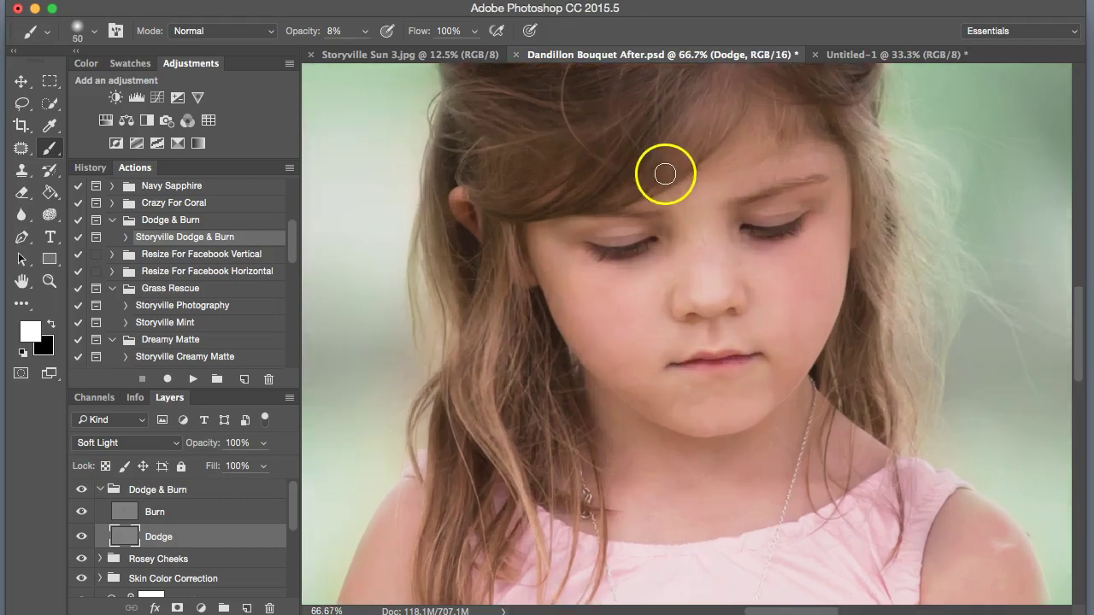
Step: Paint white over the lighter hair strands around the girl's head on the Dodge layer and toggle its visibility to compare
{"action": "key", "text": "super+minus"}
{"action": "key", "text": "super+minus"}
{"action": "left_click_drag", "start_coordinate": [689, 185], "coordinate": [652, 188]}
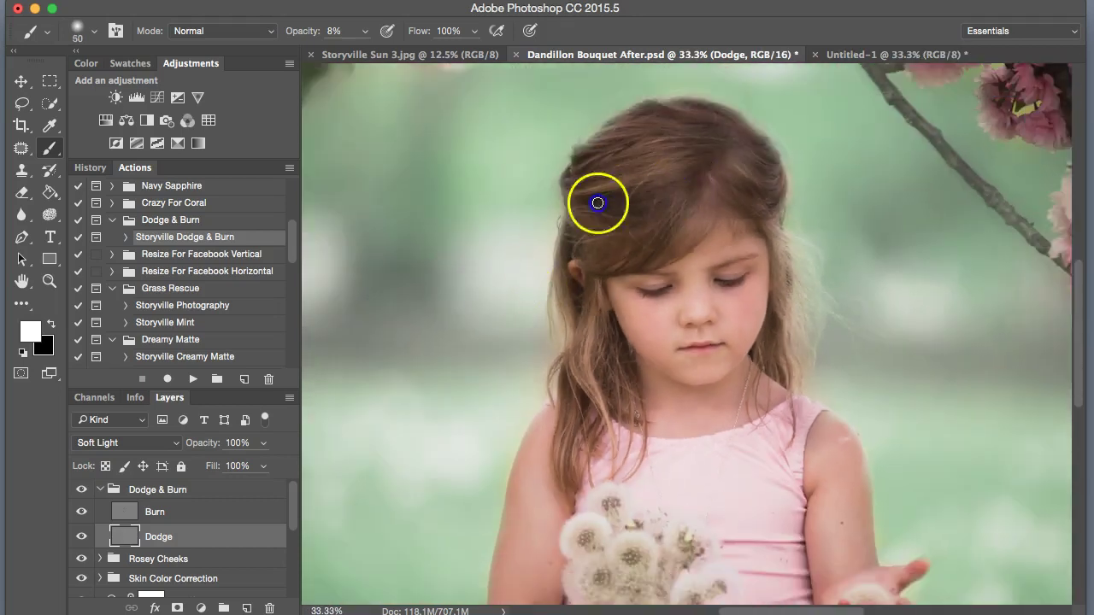
{"action": "left_click", "coordinate": [603, 333]}
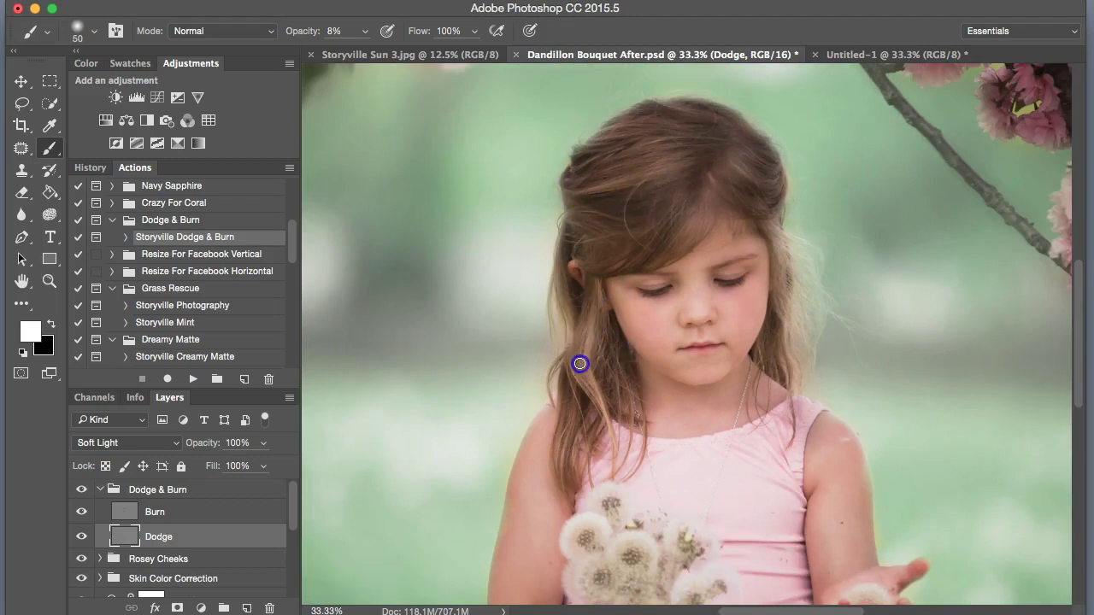
{"action": "left_click", "coordinate": [614, 424]}
{"action": "left_click_drag", "start_coordinate": [782, 278], "coordinate": [765, 329]}
{"action": "mouse_move", "coordinate": [741, 179]}
{"action": "left_mouse_down"}
{"action": "mouse_move", "coordinate": [744, 191]}
{"action": "mouse_move", "coordinate": [678, 171]}
{"action": "mouse_move", "coordinate": [630, 176]}
{"action": "left_mouse_up"}
{"action": "left_click", "coordinate": [680, 333]}
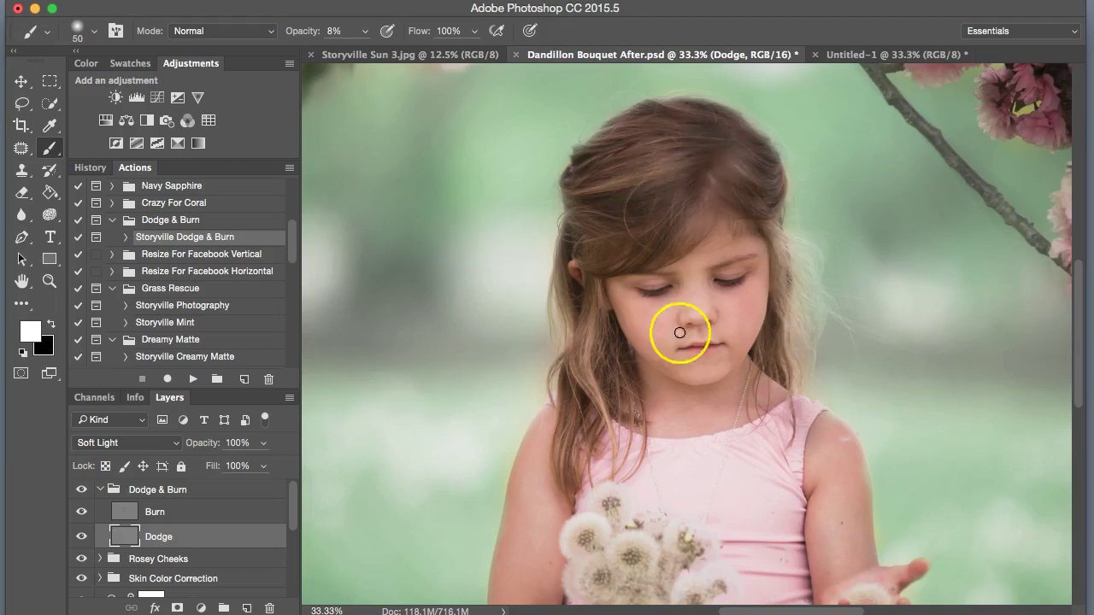
{"action": "left_click", "coordinate": [81, 536]}
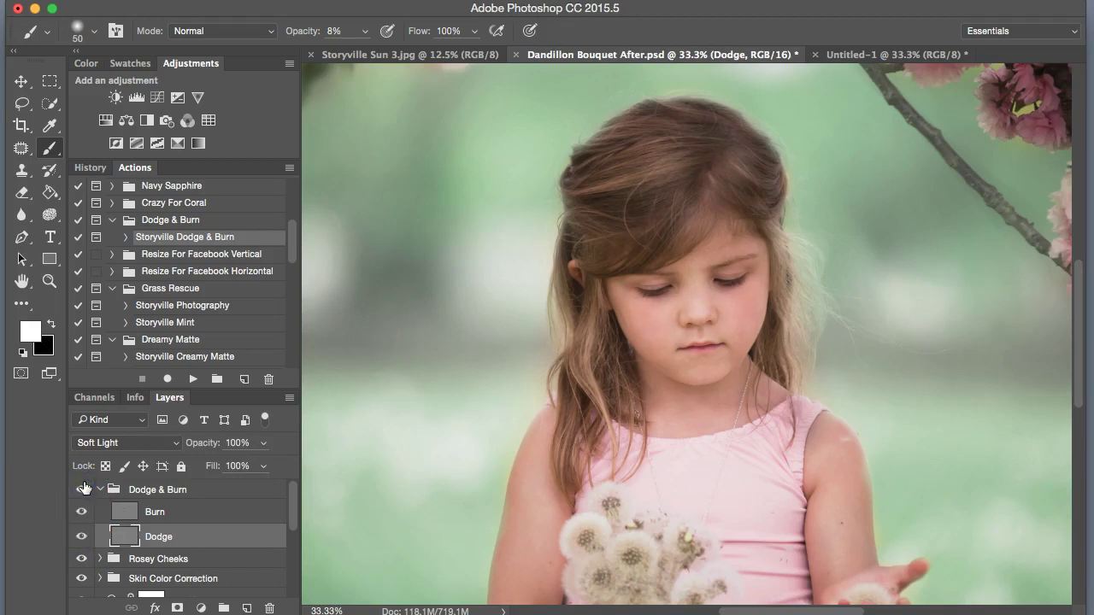
Step: Toggle the visibility of the Dodge & Burn layer group to compare its effect, and collapse the group
{"action": "left_click", "coordinate": [123, 534]}
{"action": "left_click_drag", "start_coordinate": [219, 444], "coordinate": [81, 440]}
{"action": "left_click", "coordinate": [85, 490]}
{"action": "left_click", "coordinate": [100, 489]}
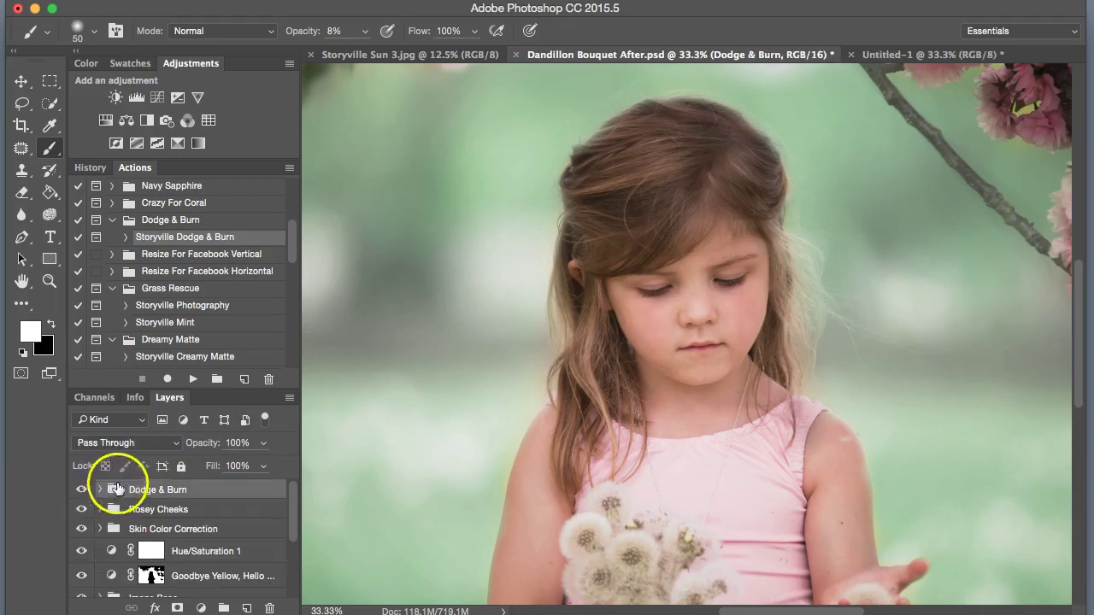
{"action": "key", "text": "super+minus"}
{"action": "key", "text": "super+minus"}
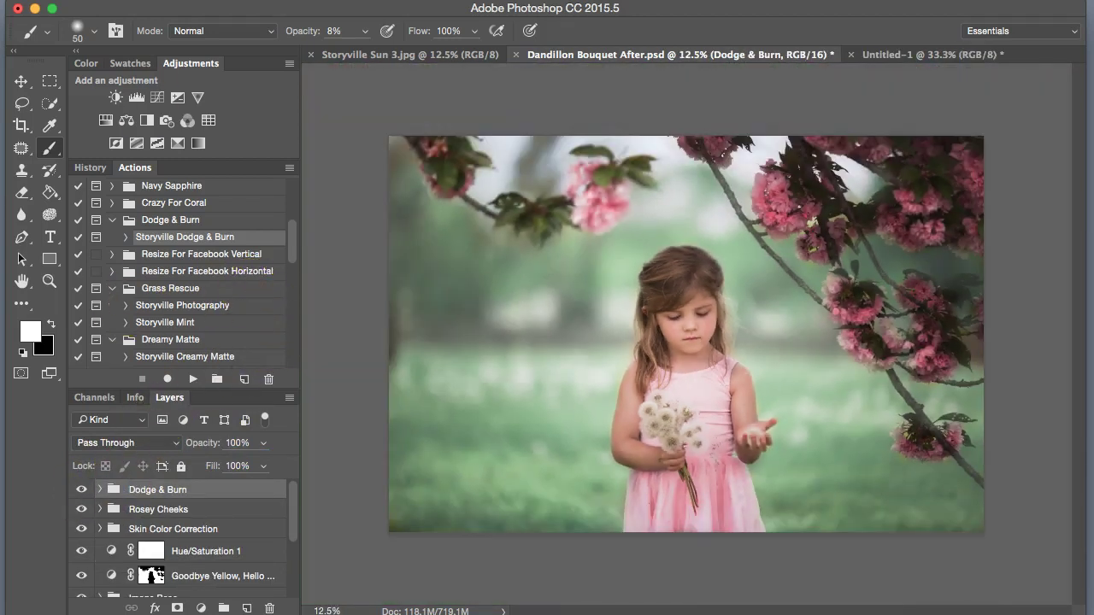
Step: Copy the Storyville Sun 3.jpg image and paste it into Dandillon Bouquet After.psd as a layer above the Dodge & Burn group
{"action": "left_click", "coordinate": [427, 56]}
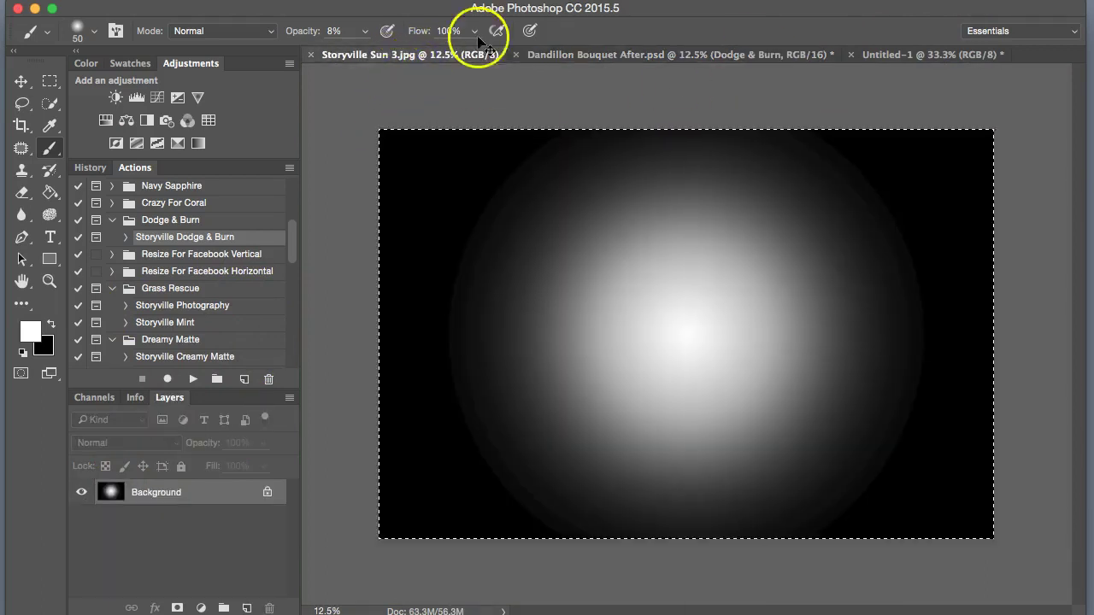
{"action": "left_click", "coordinate": [658, 55]}
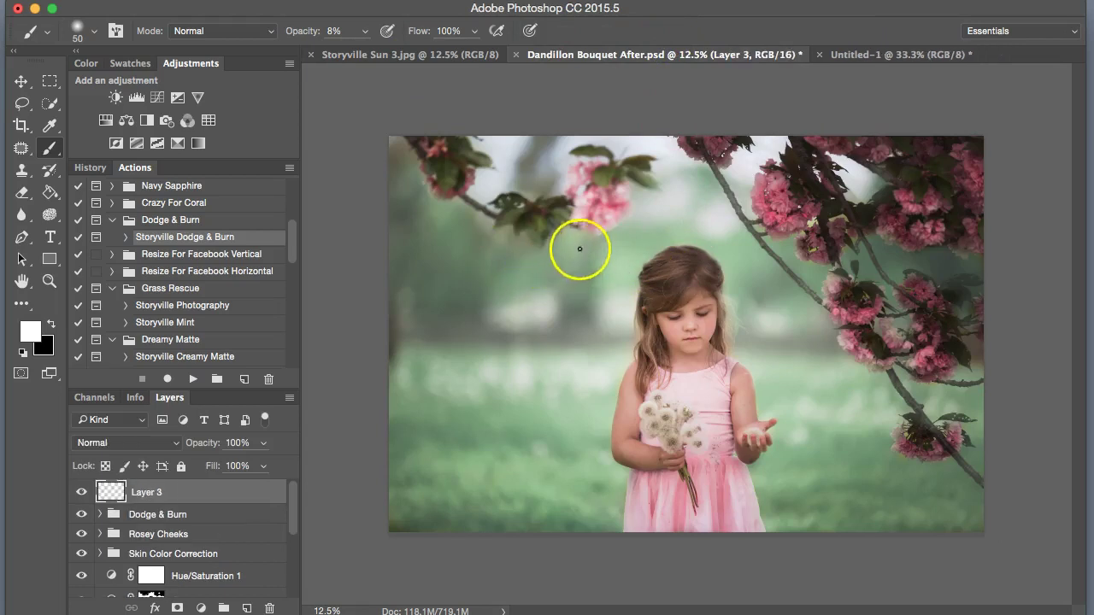
{"action": "key", "text": "ctrl+v"}
Step: Set the pasted sun layer to the Screen blend mode with 35% opacity
{"action": "left_click", "coordinate": [132, 443]}
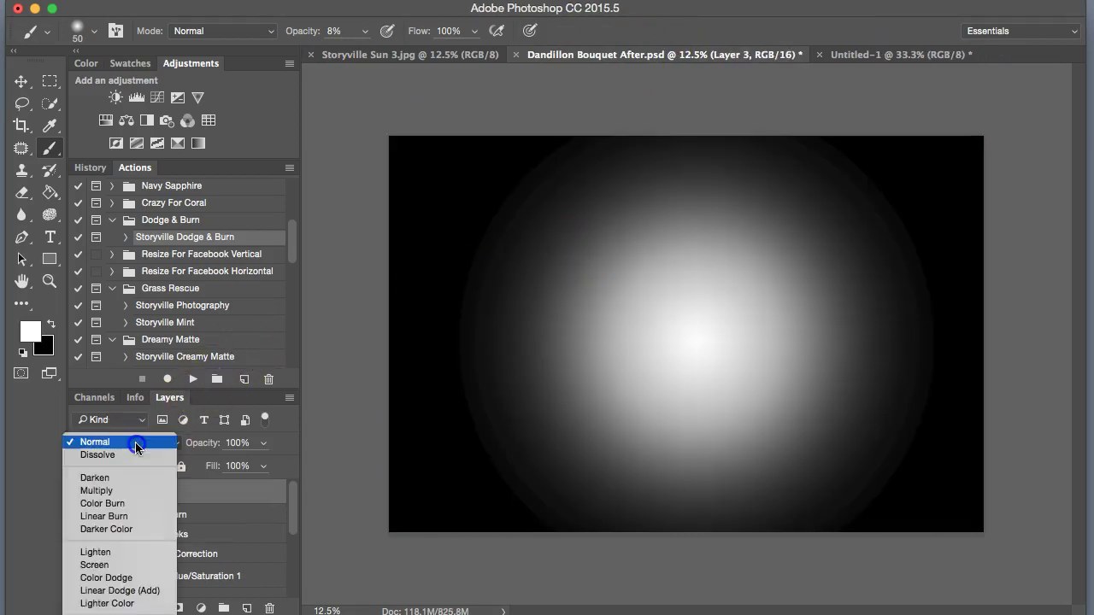
{"action": "left_click", "coordinate": [127, 565]}
{"action": "left_click_drag", "start_coordinate": [212, 446], "coordinate": [161, 449]}
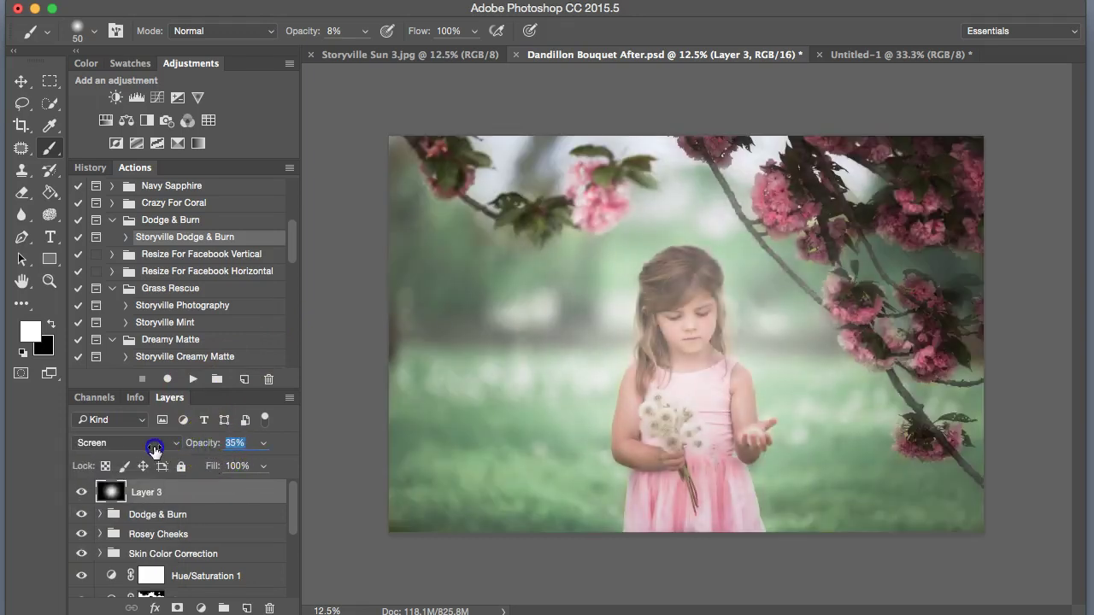
Step: Free-transform the sun layer to move its glow upward and slightly left over the background, and apply the transformation
{"action": "key", "text": "ctrl+t"}
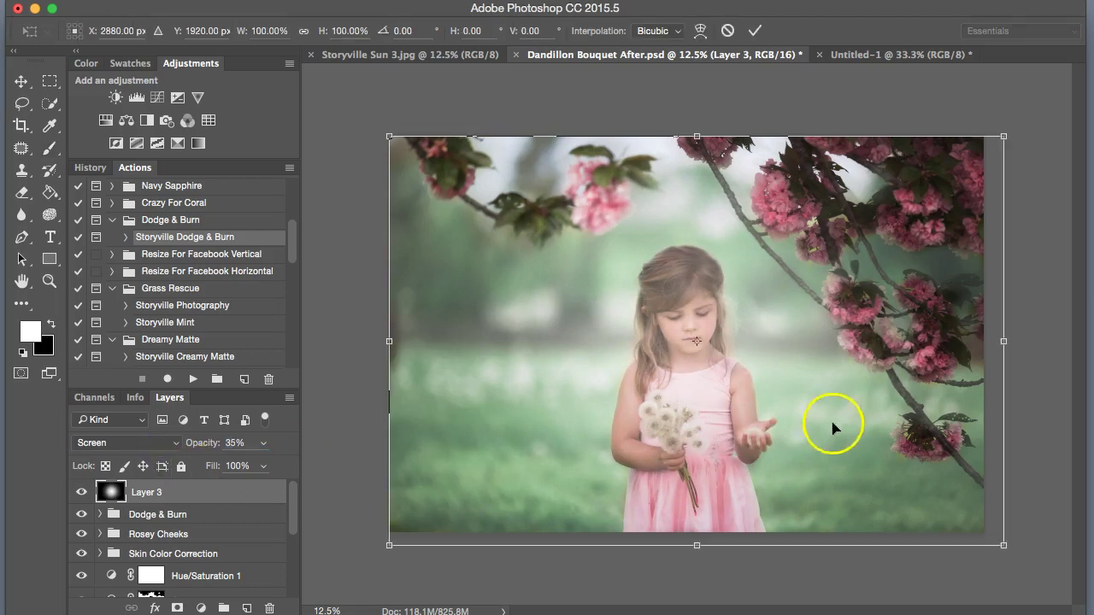
{"action": "left_click_drag", "start_coordinate": [829, 413], "coordinate": [800, 316]}
{"action": "left_click", "coordinate": [755, 31]}
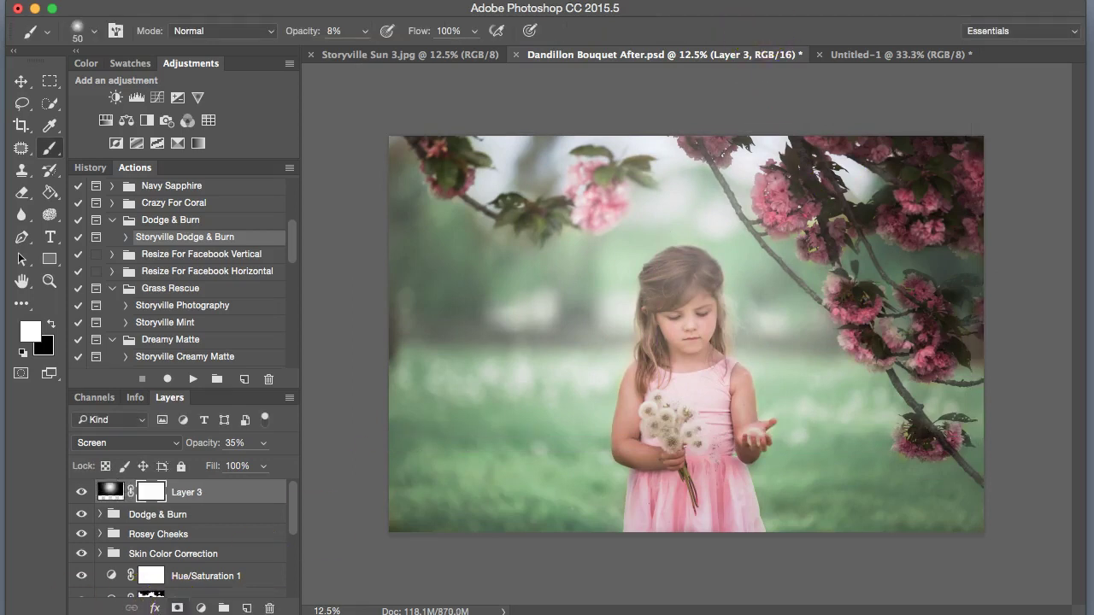
Step: Add a mask to the sun layer and paint black over the girl at 97% opacity, enlarging the brush to 175 and 200 pixels
{"action": "left_click", "coordinate": [51, 324]}
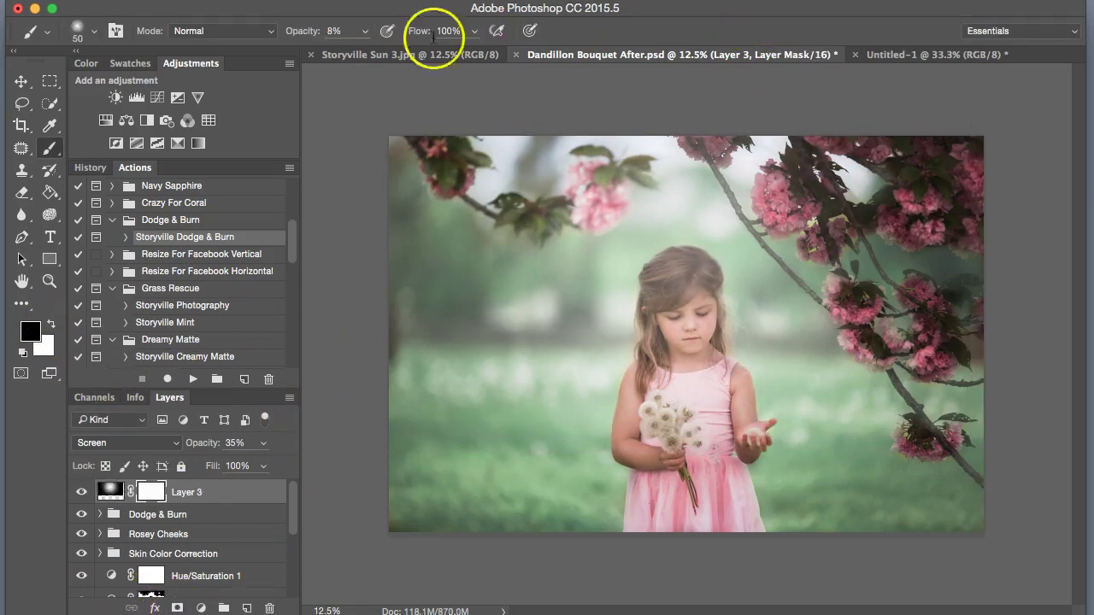
{"action": "left_click_drag", "start_coordinate": [304, 32], "coordinate": [381, 33]}
{"action": "key", "text": "super+plus"}
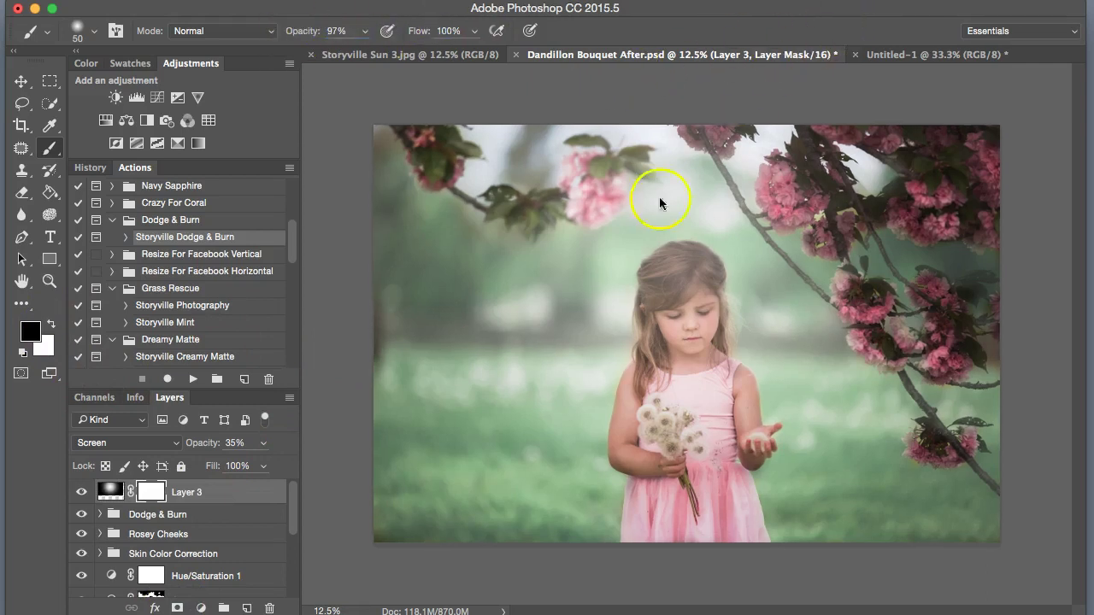
{"action": "key", "text": "super+plus"}
{"action": "key", "text": "bracketright"}
{"action": "key", "text": "bracketright"}
{"action": "key", "text": "bracketright"}
{"action": "key", "text": "bracketright"}
{"action": "key", "text": "bracketright"}
{"action": "key", "text": "bracketright"}
{"action": "key", "text": "bracketright"}
{"action": "key", "text": "bracketright"}
{"action": "key", "text": "bracketright"}
{"action": "mouse_move", "coordinate": [680, 265]}
{"action": "left_mouse_down"}
{"action": "mouse_move", "coordinate": [655, 253]}
{"action": "mouse_move", "coordinate": [651, 361]}
{"action": "mouse_move", "coordinate": [680, 367]}
{"action": "mouse_move", "coordinate": [689, 321]}
{"action": "mouse_move", "coordinate": [703, 338]}
{"action": "mouse_move", "coordinate": [711, 302]}
{"action": "mouse_move", "coordinate": [721, 313]}
{"action": "mouse_move", "coordinate": [694, 242]}
{"action": "left_mouse_up"}
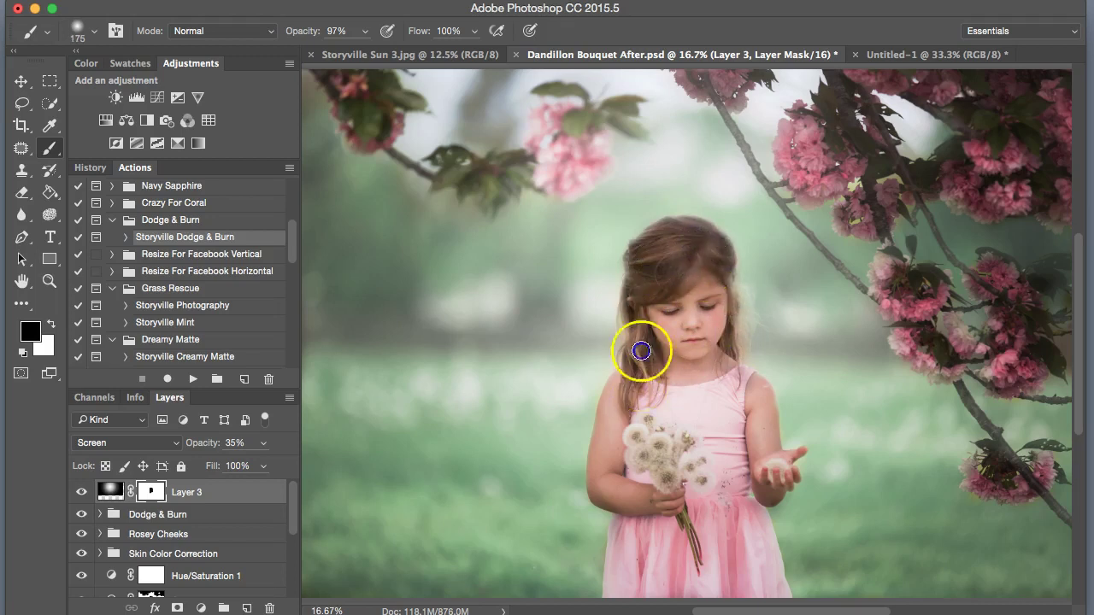
{"action": "key", "text": "bracketright"}
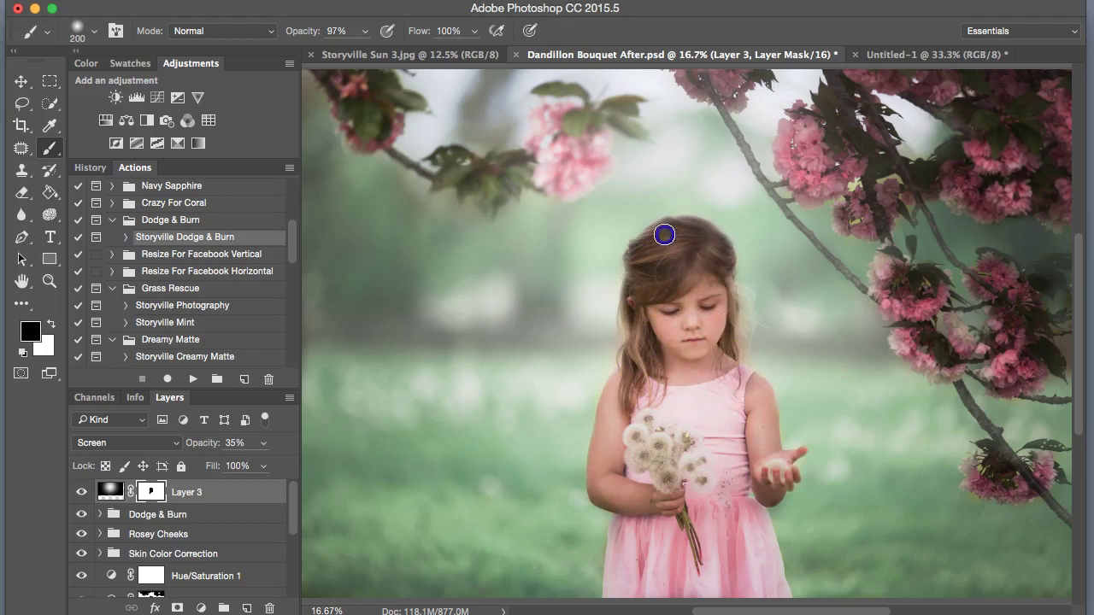
Step: Soften the sun layer's mask with a Gaussian Blur of 53.1 pixels and return to the Brush tool
{"action": "key", "text": "ctrl+minus"}
{"action": "key", "text": "ctrl+minus"}
{"action": "key", "text": "ctrl+alt+f"}
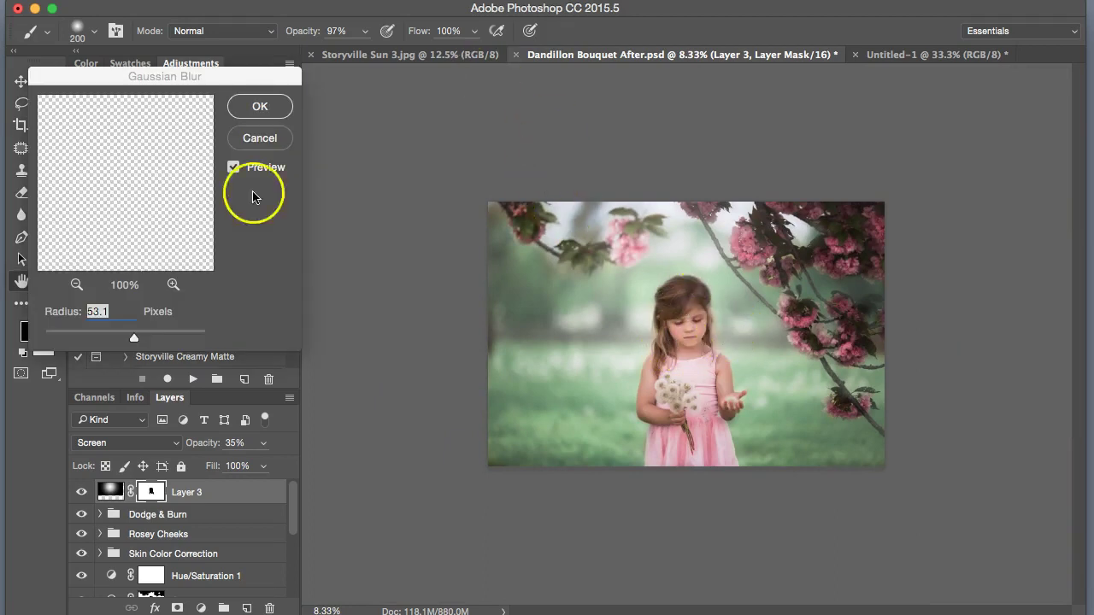
{"action": "left_click", "coordinate": [260, 106]}
{"action": "key", "text": "b"}
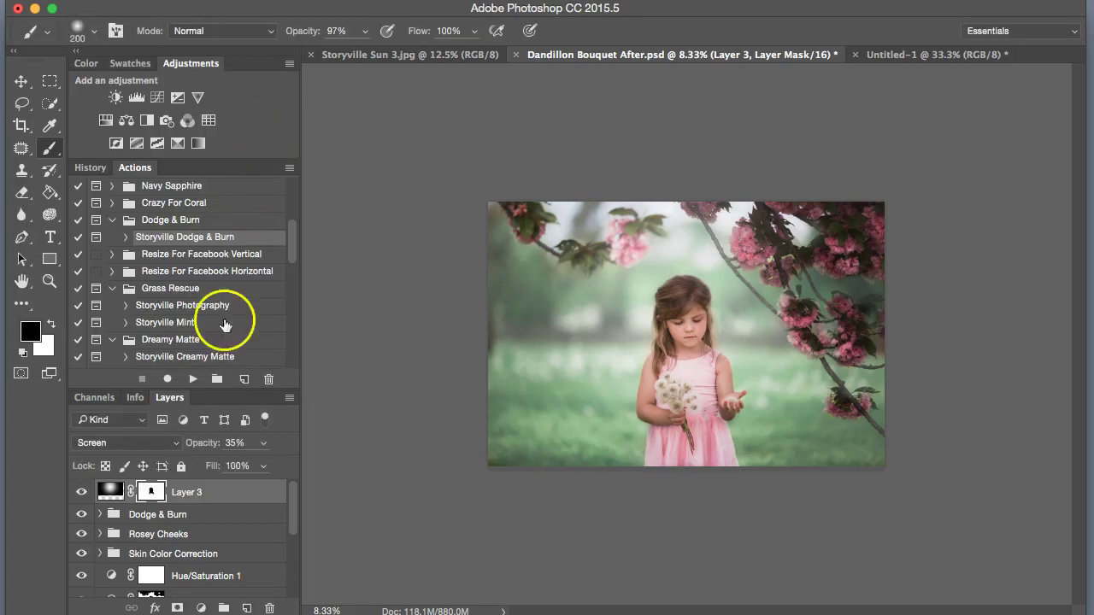
Step: Toggle the sun layer's visibility repeatedly to compare the image with and without the glow
{"action": "left_click", "coordinate": [81, 492]}
{"action": "left_click", "coordinate": [81, 492]}
{"action": "left_click", "coordinate": [81, 492]}
{"action": "left_click", "coordinate": [82, 492]}
Step: Select all layers and groups from the sun layer down to Smooth Skin and combine them into one new group
{"action": "left_click_drag", "start_coordinate": [293, 504], "coordinate": [286, 479]}
{"action": "left_click_drag", "start_coordinate": [293, 529], "coordinate": [293, 581]}
{"action": "left_click", "coordinate": [116, 535], "text": "shift"}
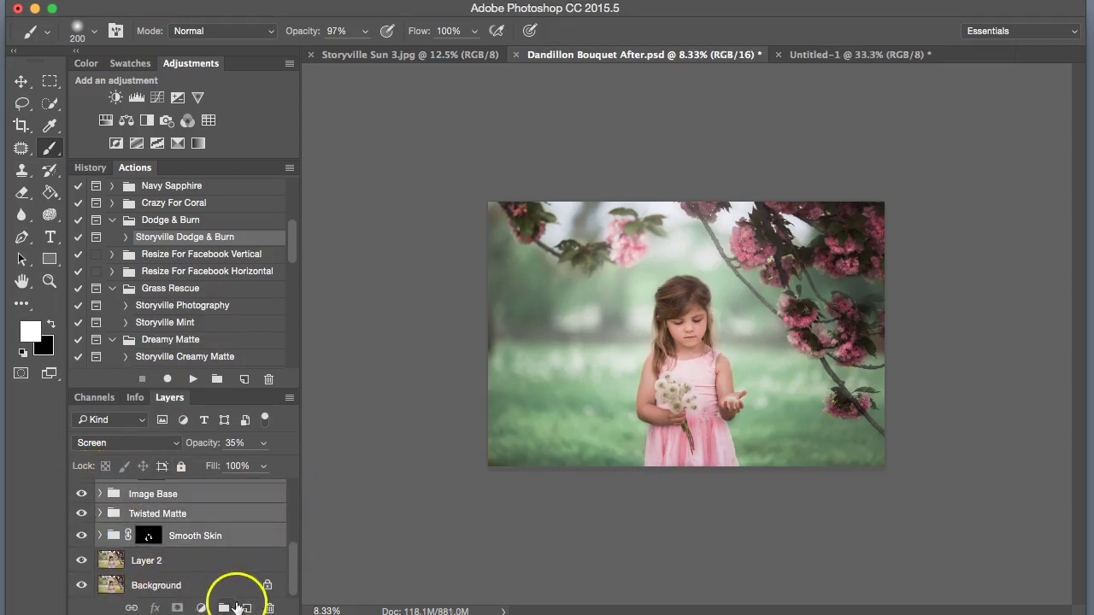
{"action": "left_click", "coordinate": [225, 607]}
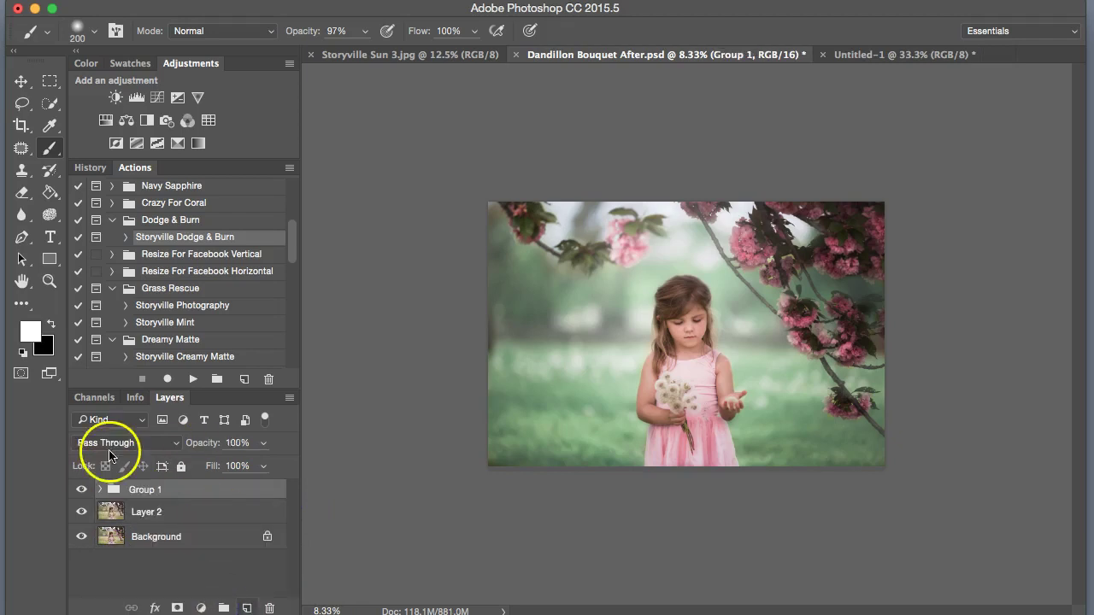
Step: Toggle the visibility of the new group holding all the edits to compare the original photo with the finished edit
{"action": "left_click", "coordinate": [81, 490]}
{"action": "key", "text": "super+plus"}
{"action": "key", "text": "super+plus"}
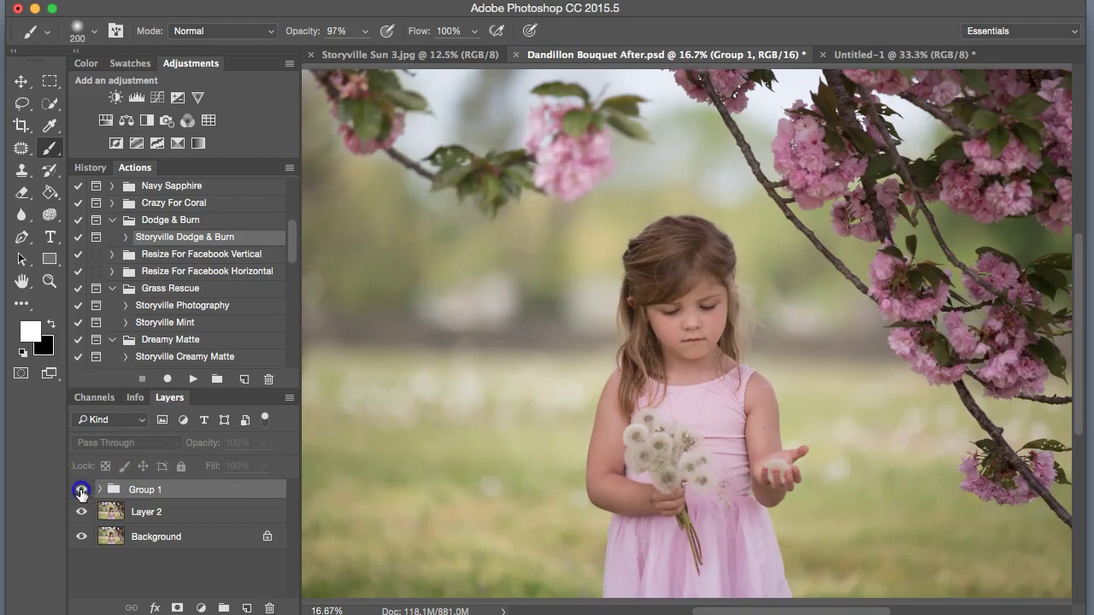
{"action": "left_click", "coordinate": [84, 492]}
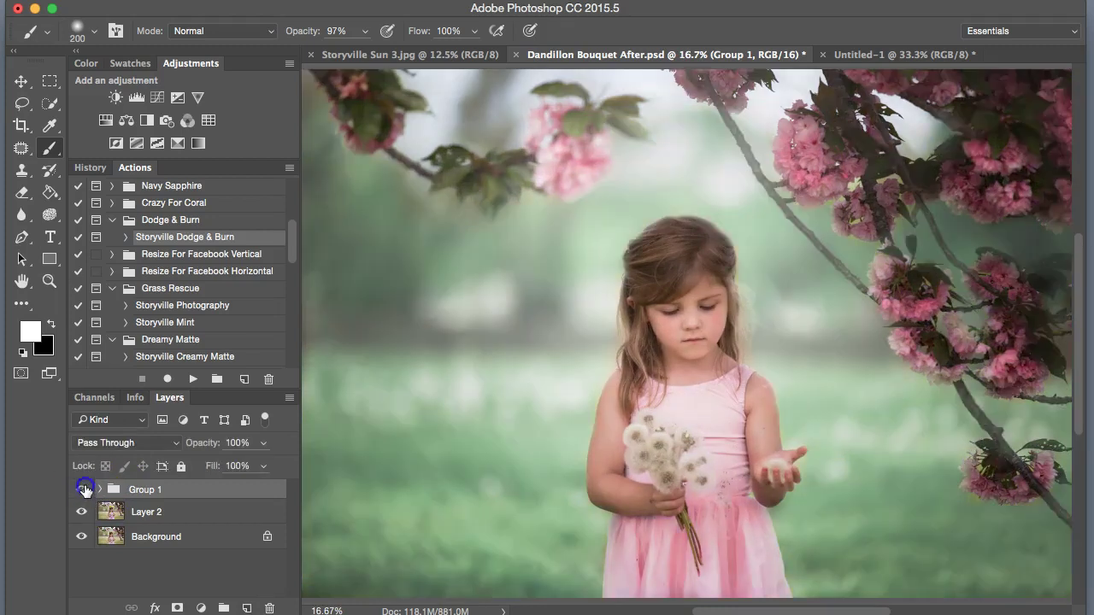
{"action": "left_click", "coordinate": [85, 490]}
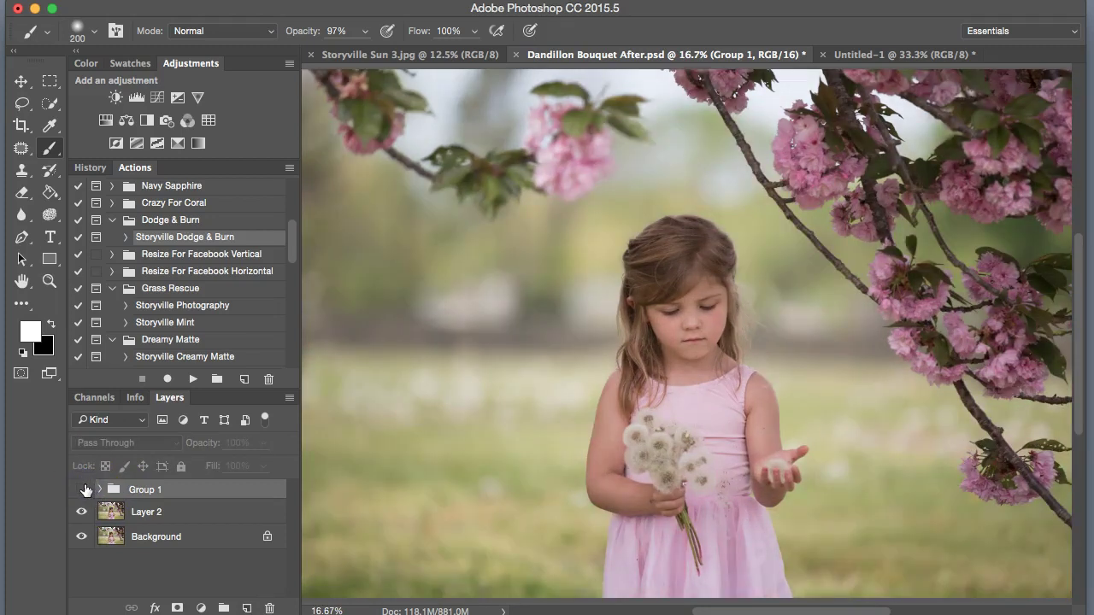
{"action": "left_click", "coordinate": [85, 489]}
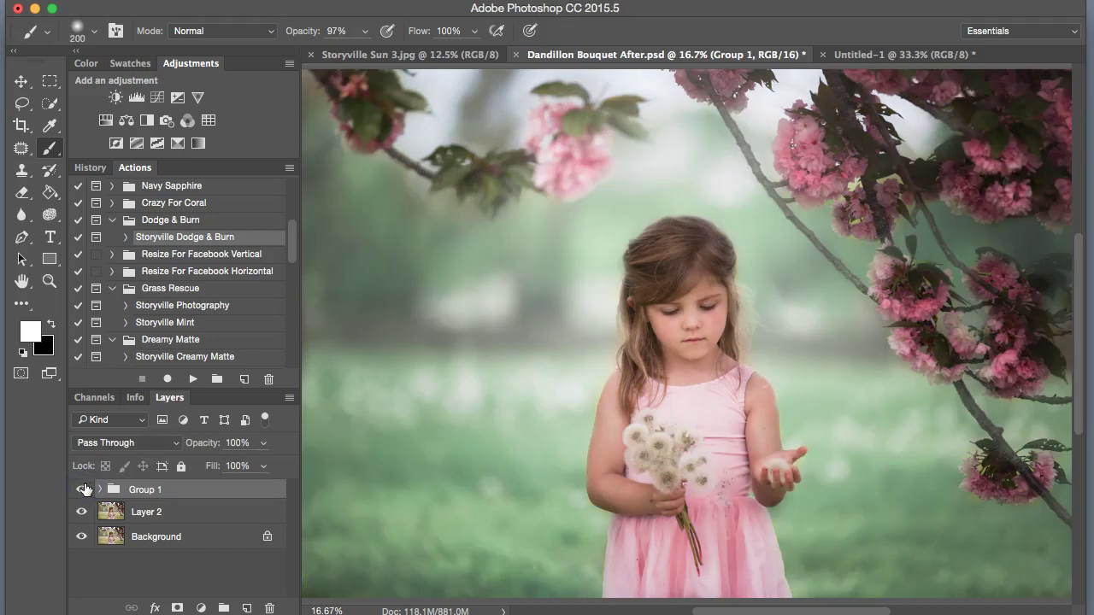